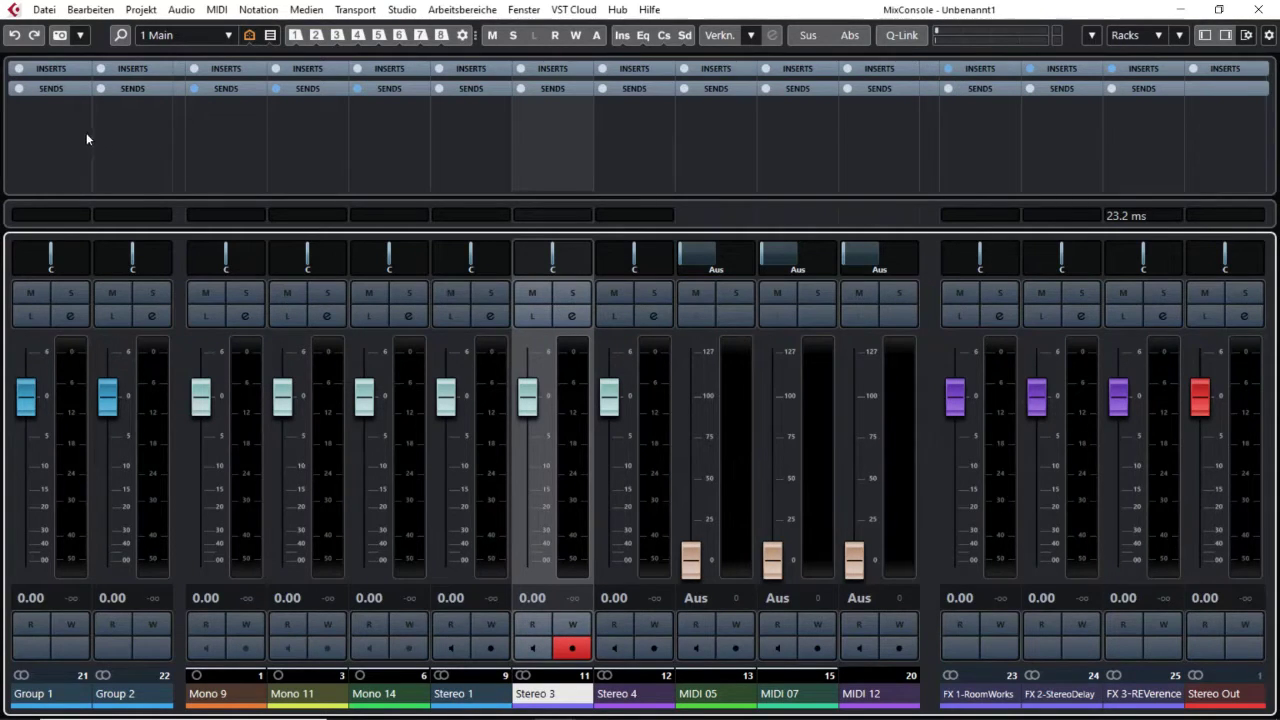
# Open the Stereo 4 channel settings and boost EQ band 3 by about 11.8 dB at about 903 Hz.
pyautogui.moveTo(659, 261)
pyautogui.click(652, 316)
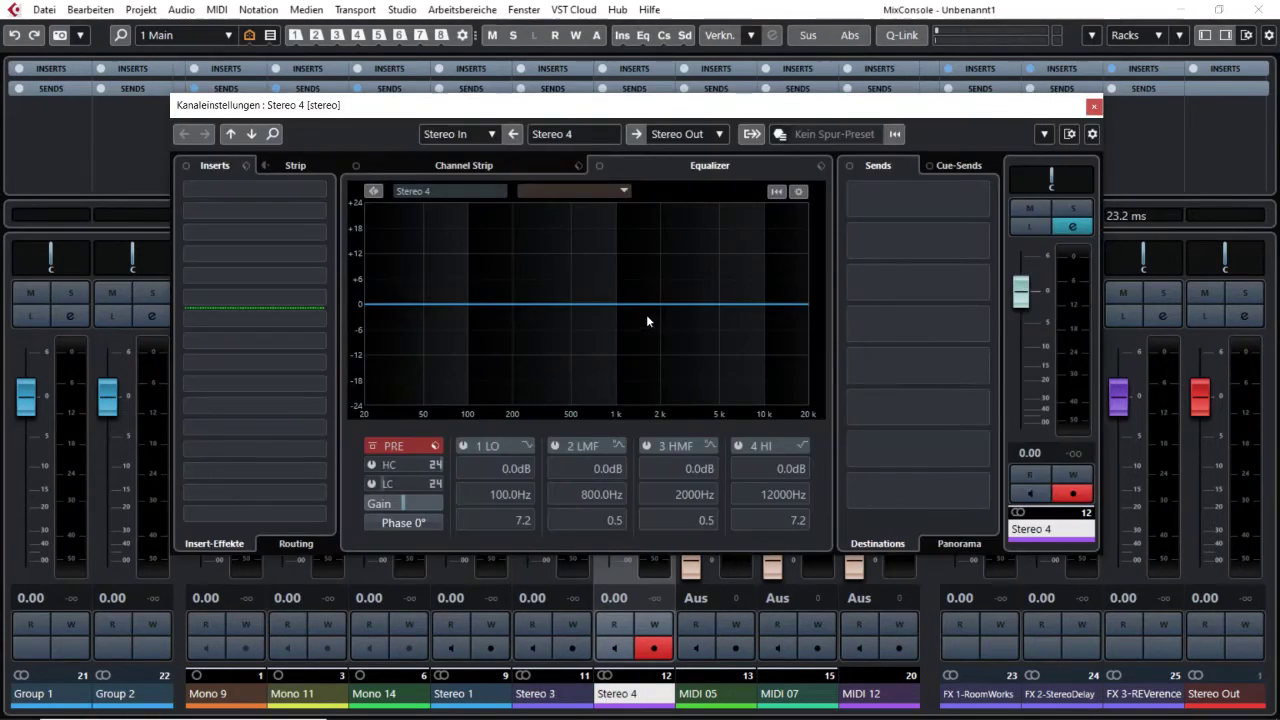
pyautogui.moveTo(624, 302); pyautogui.dragTo(560, 245)
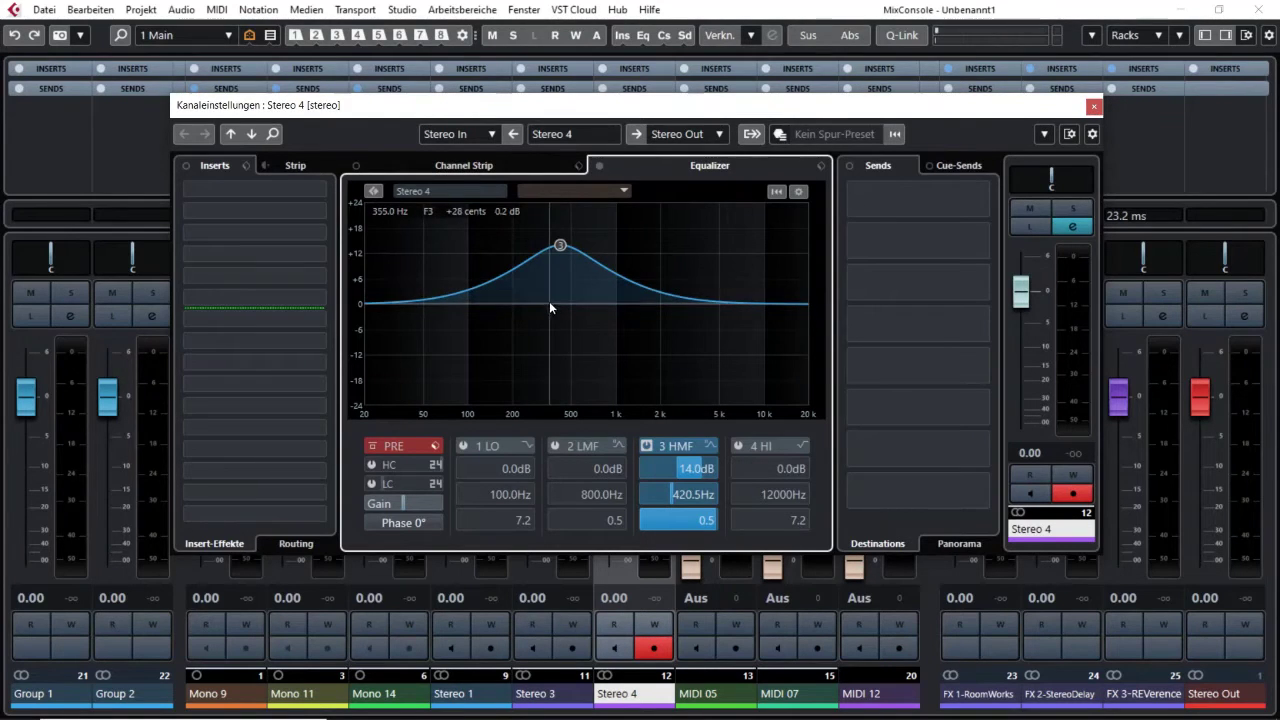
pyautogui.moveTo(560, 245); pyautogui.dragTo(609, 254)
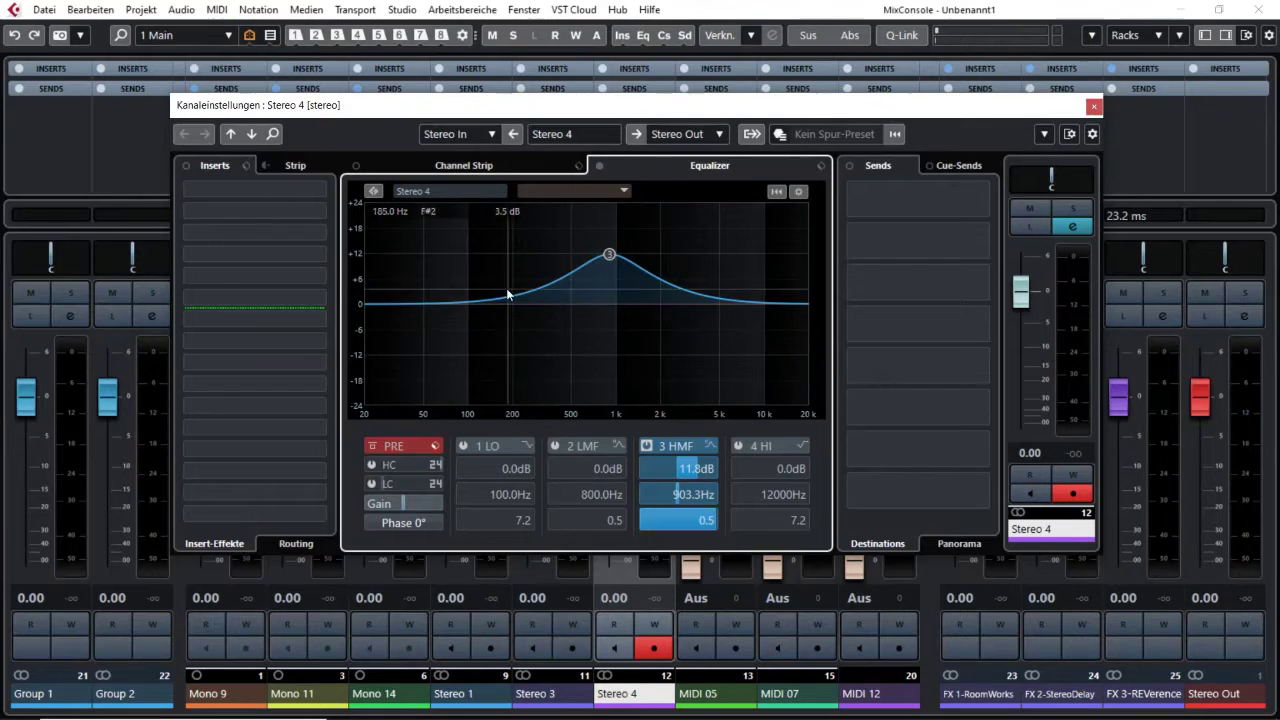
# Check the project's edit history list for the EQ changes and close it.
pyautogui.click(90, 10)
pyautogui.click(157, 67)
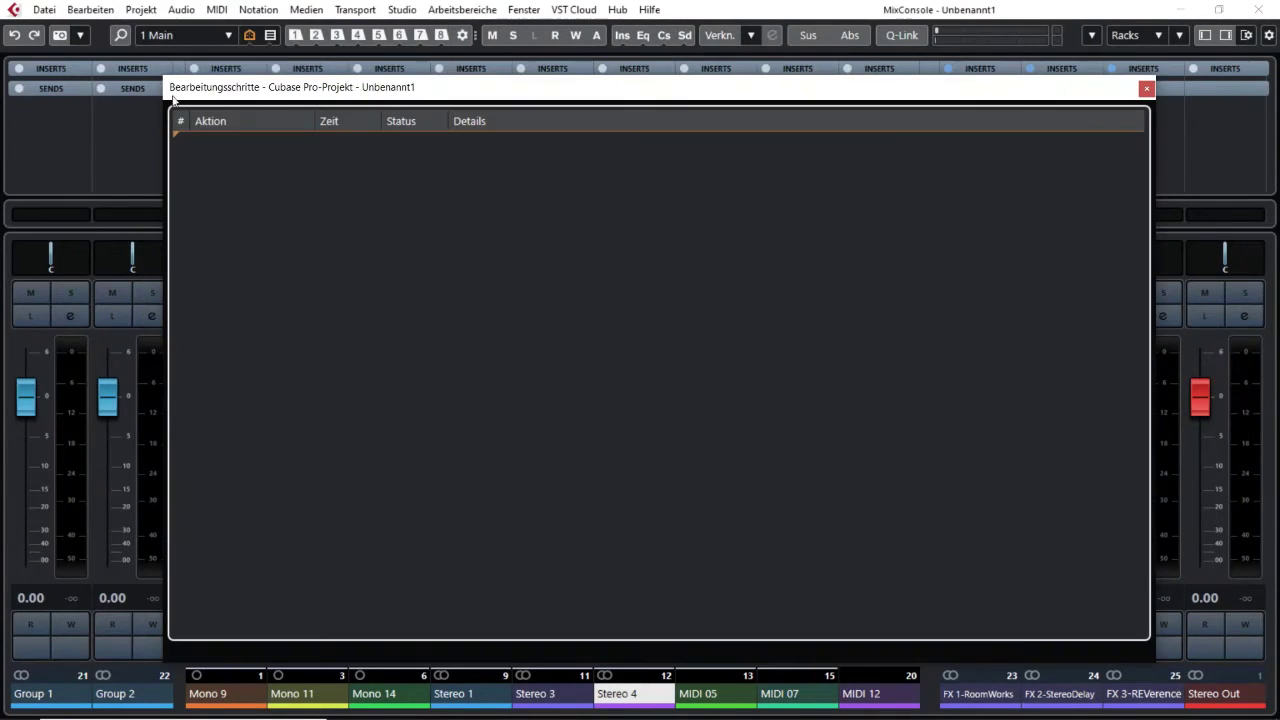
pyautogui.moveTo(306, 97); pyautogui.dragTo(236, 69)
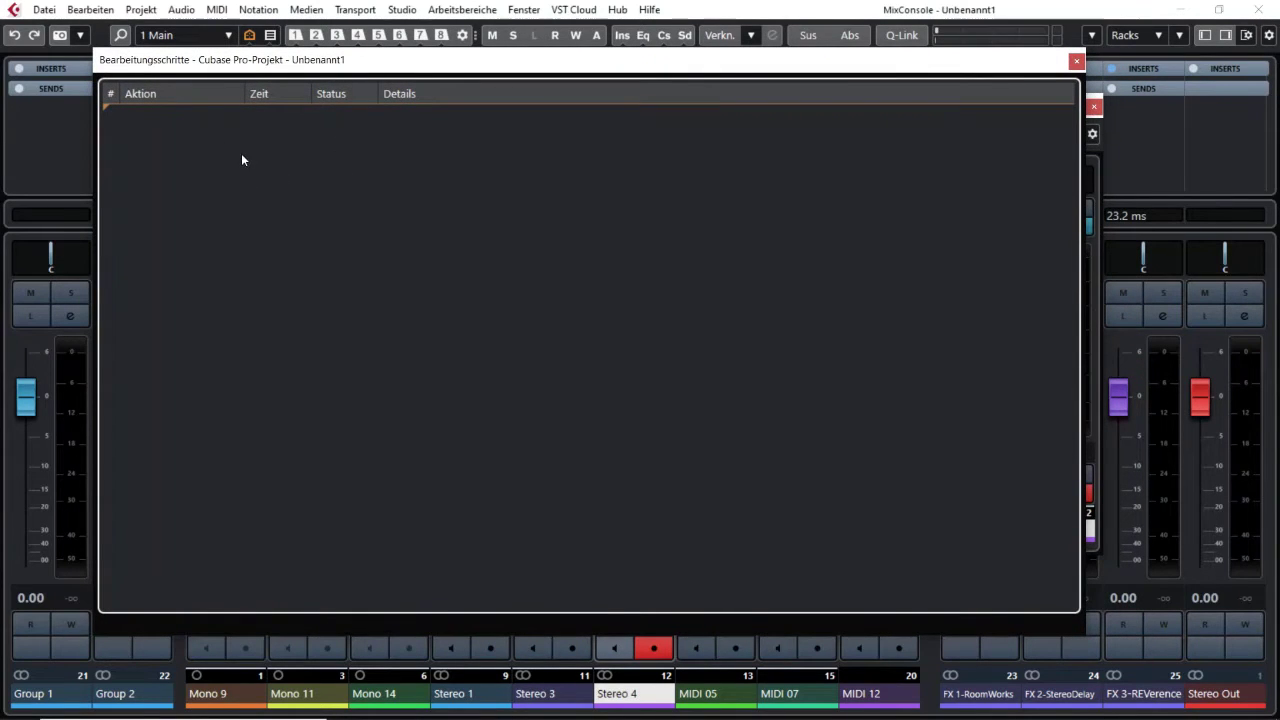
pyautogui.click(1077, 62)
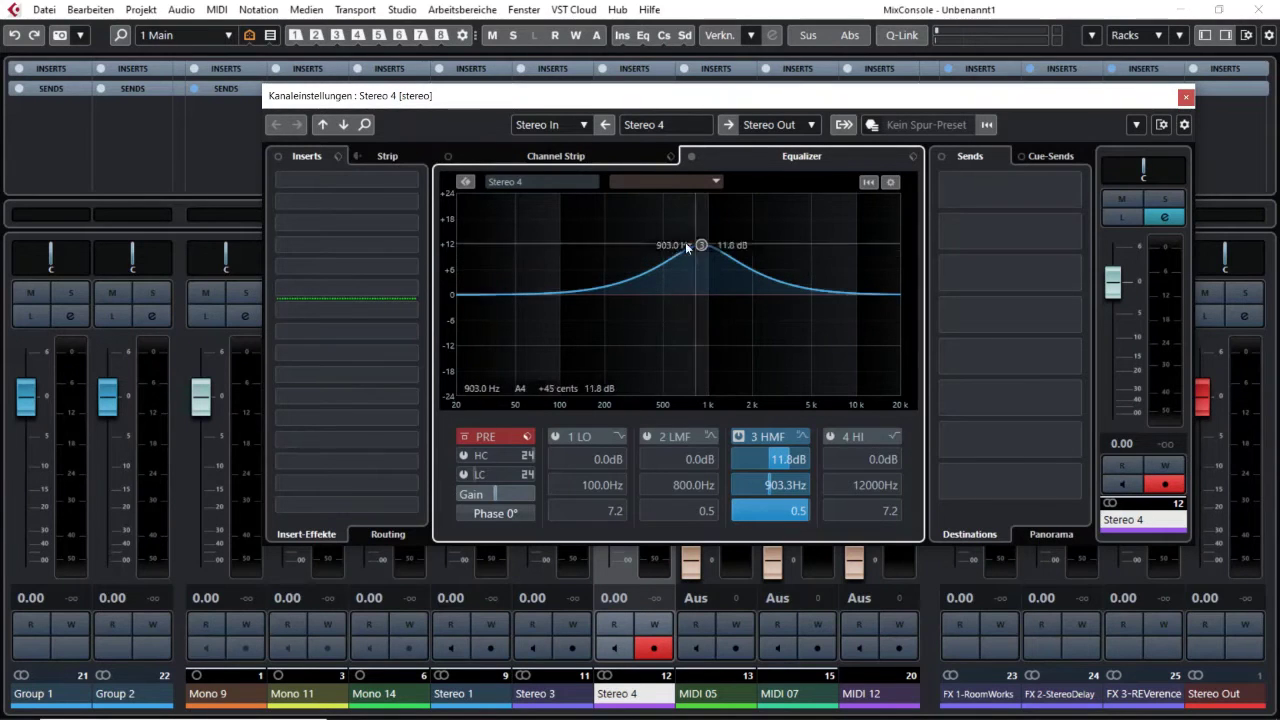
# Undo both EQ changes on Stereo 4 with the mixer's undo and close the channel settings.
pyautogui.click(16, 38)
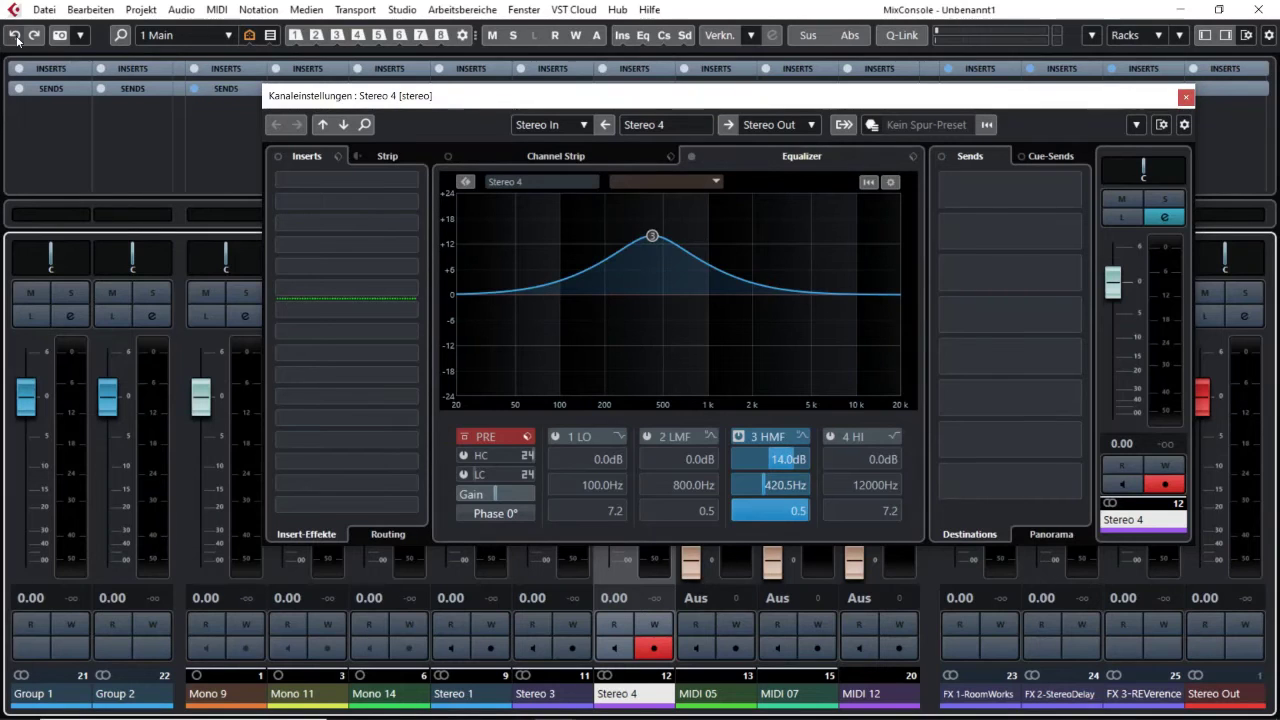
pyautogui.click(16, 38)
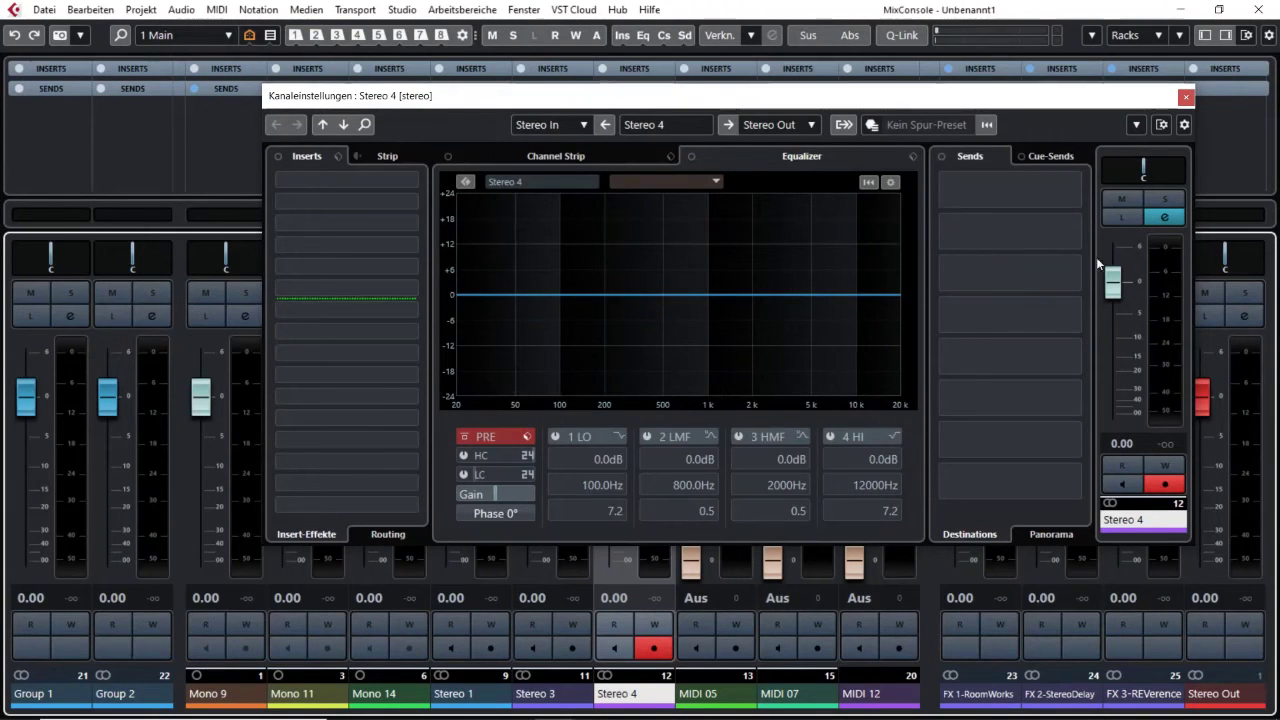
pyautogui.click(1186, 98)
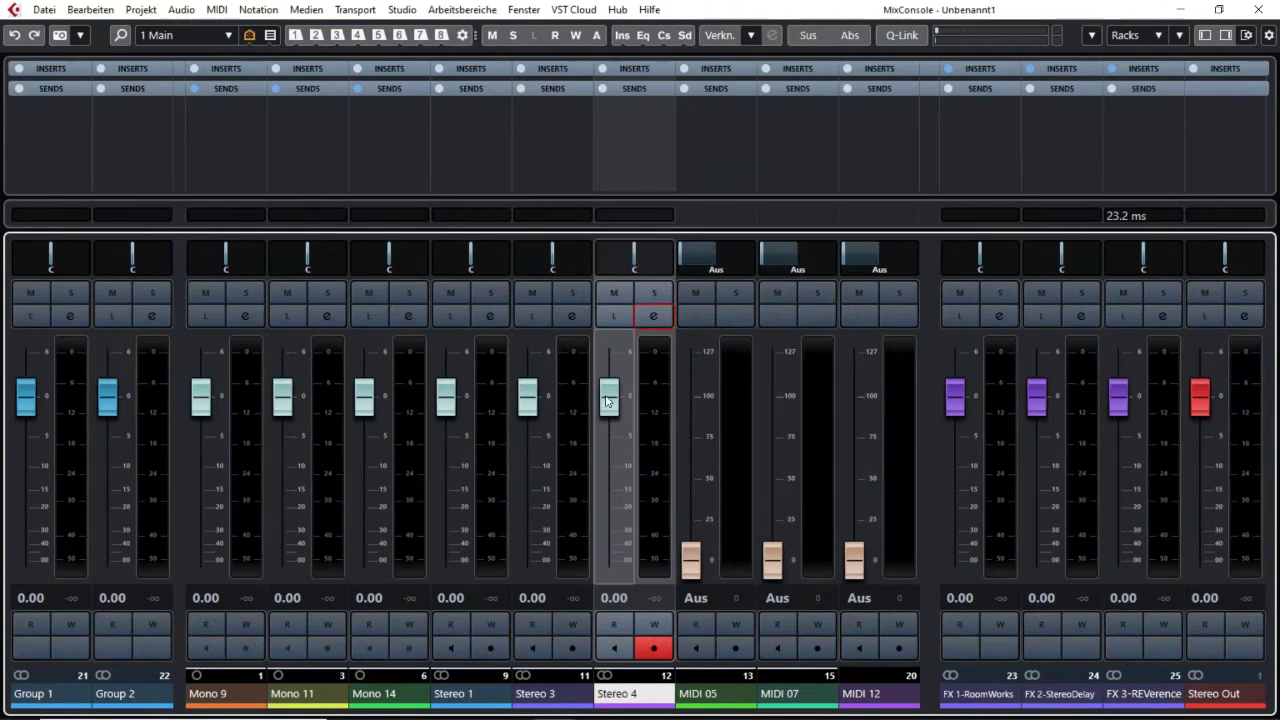
# Lower the Stereo 4 fader to about -7.69 and check the project's edit history list for the change.
pyautogui.moveTo(615, 402); pyautogui.dragTo(609, 453)
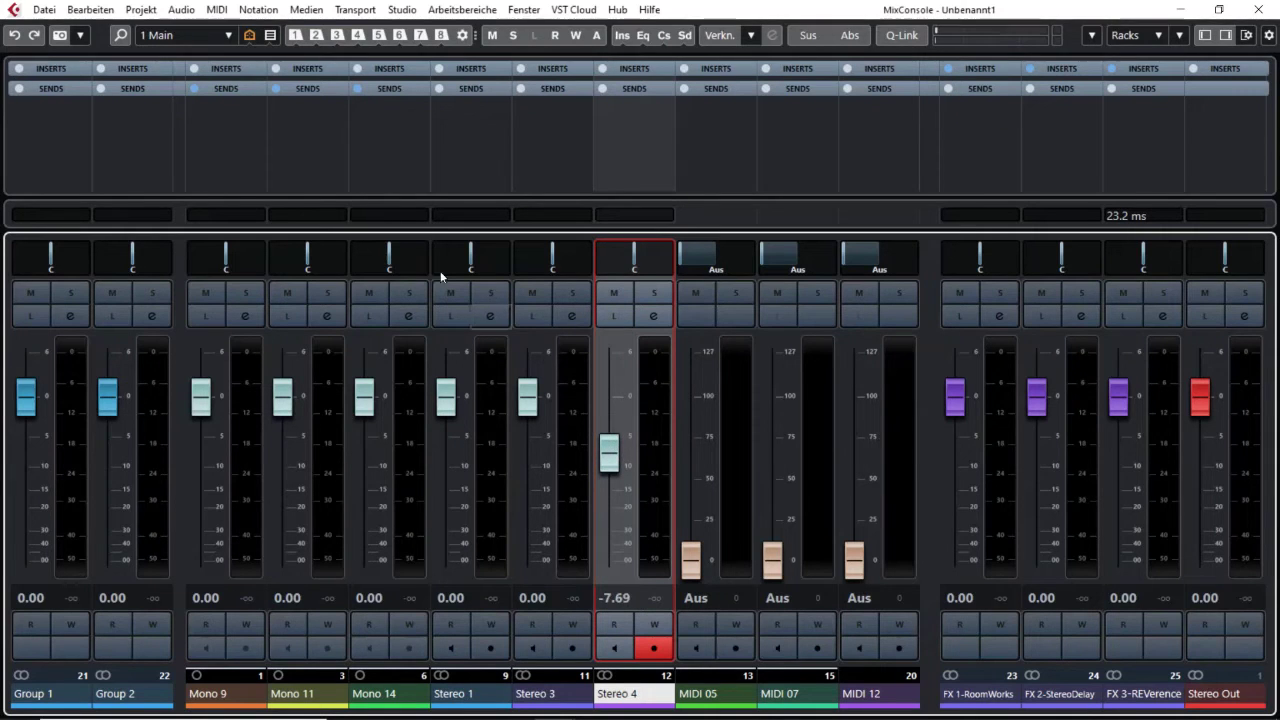
pyautogui.click(91, 10)
pyautogui.click(150, 67)
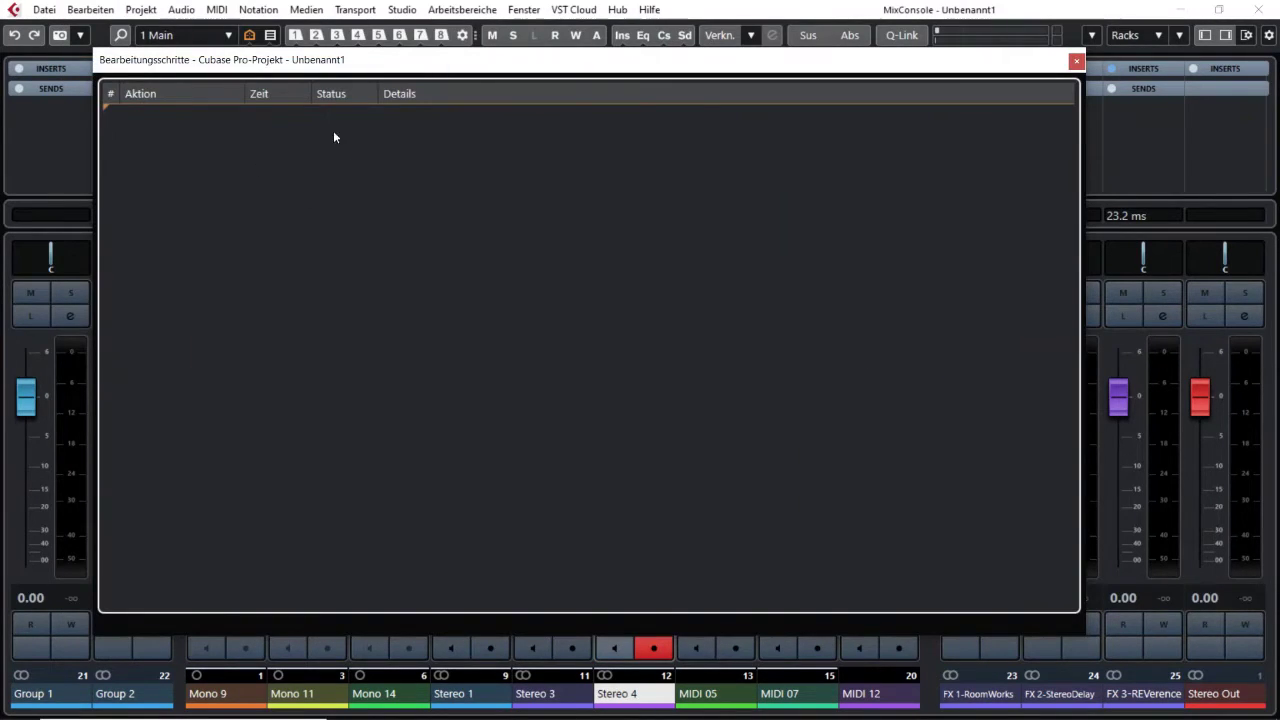
pyautogui.click(1076, 61)
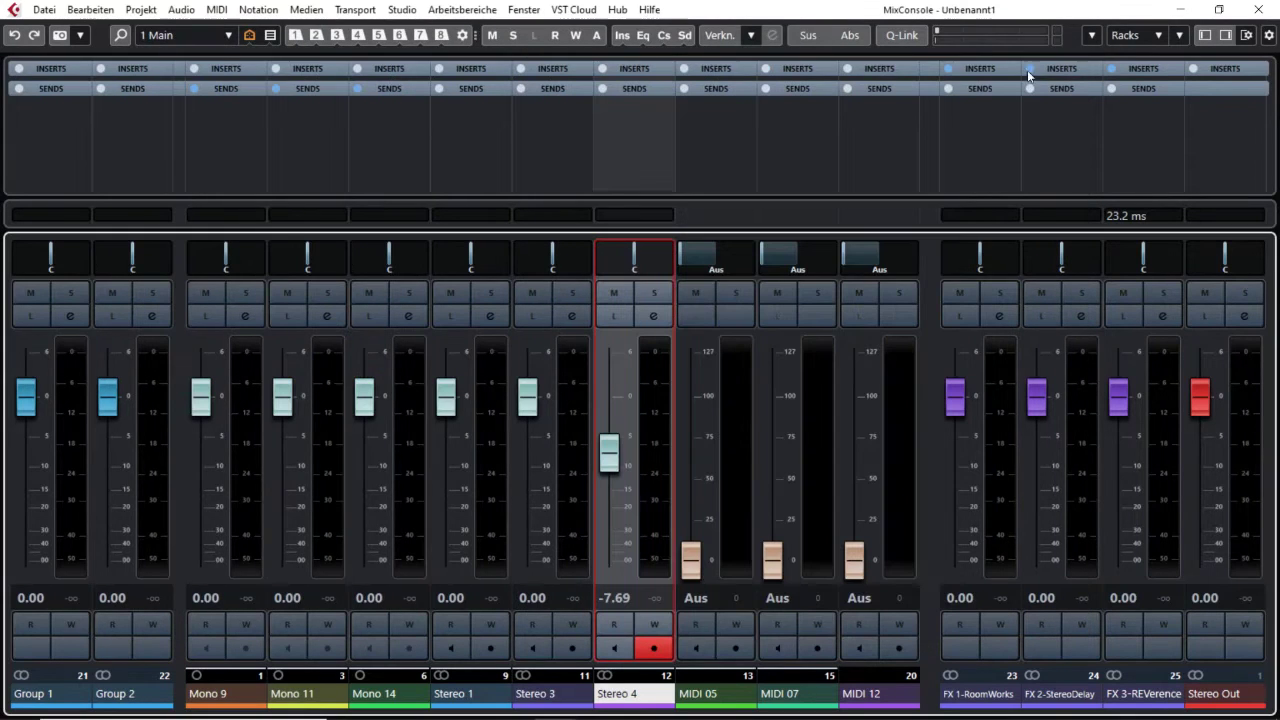
# Undo the Stereo 4 fader change in the mixer and reapply it from the mixer's own edit history.
pyautogui.click(17, 36)
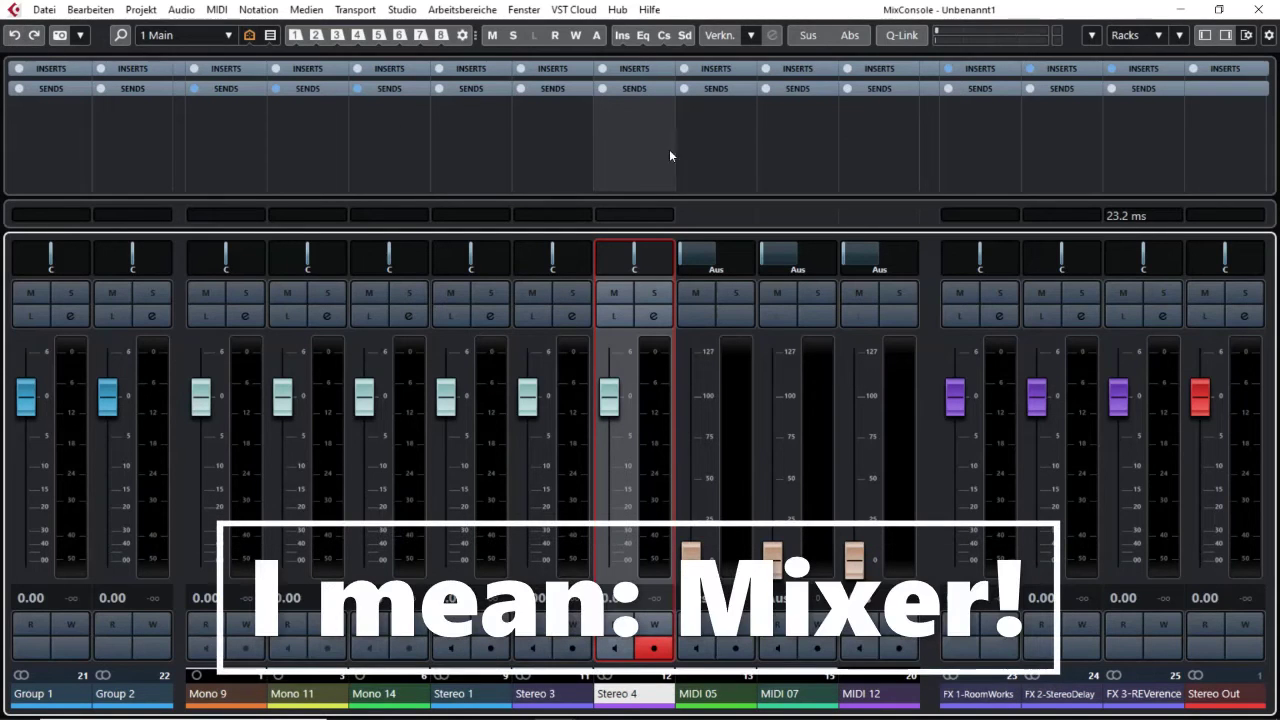
pyautogui.click(1206, 36)
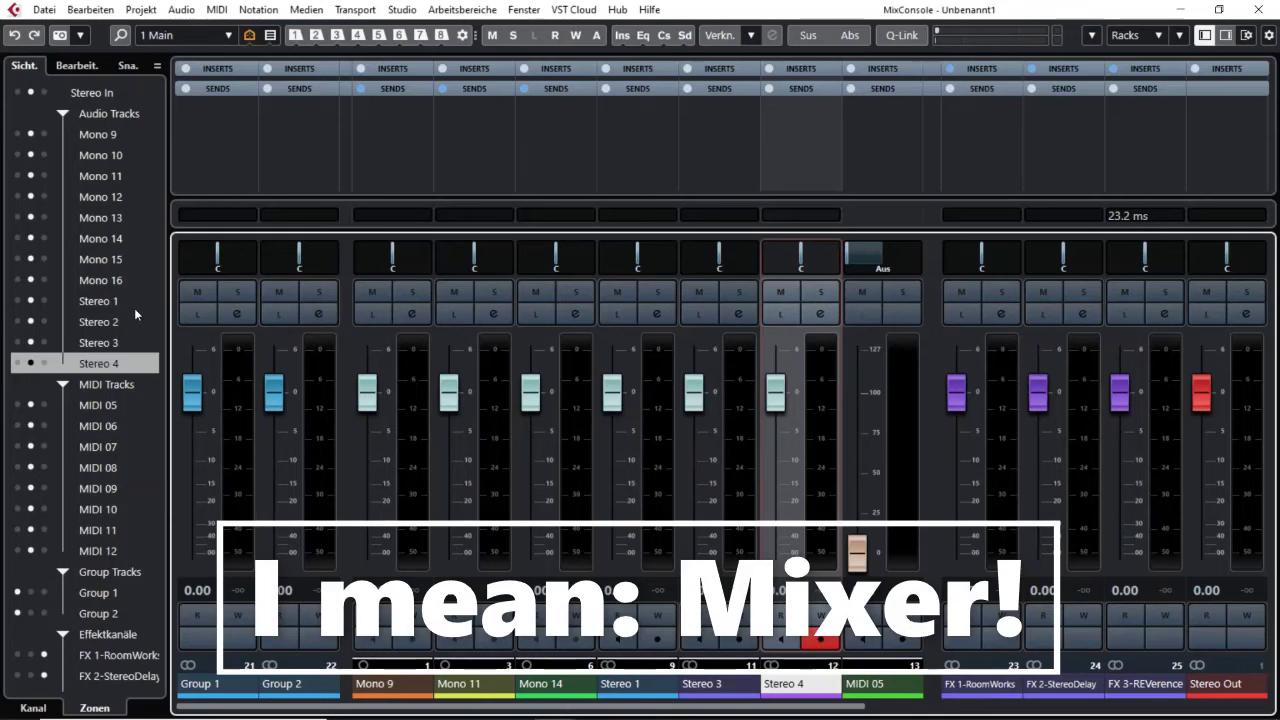
pyautogui.click(77, 71)
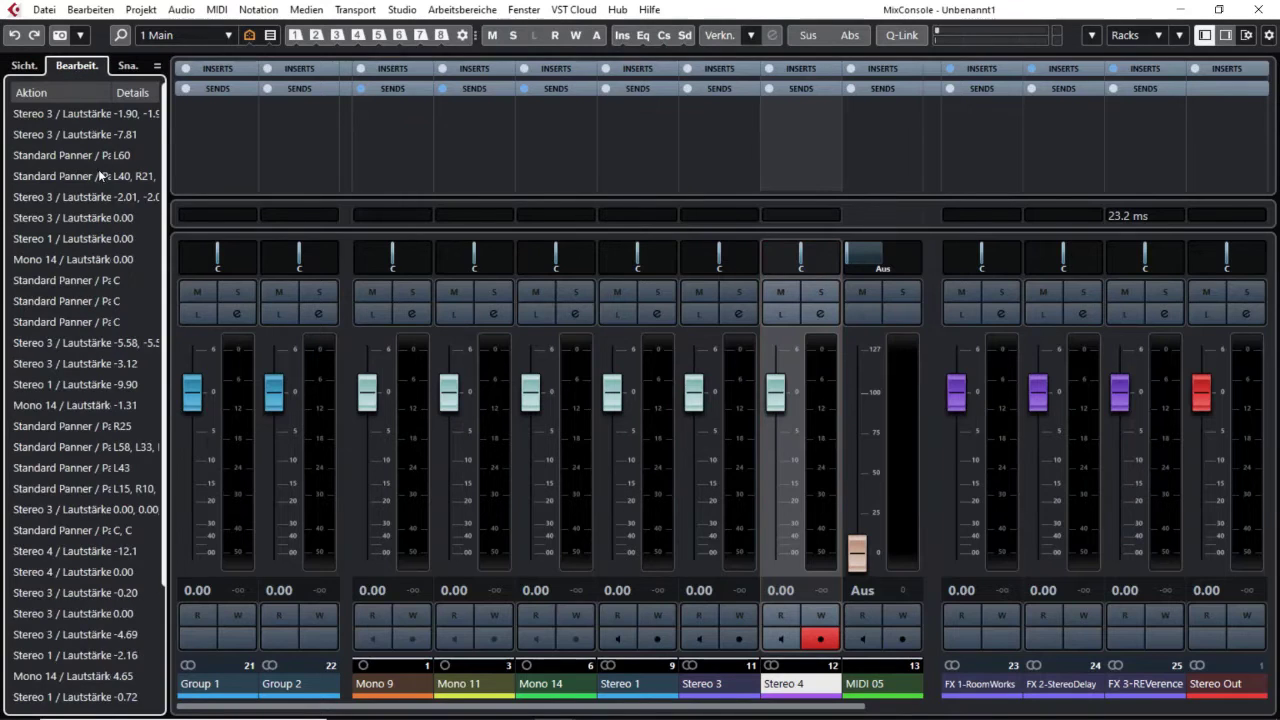
pyautogui.scroll(-5, 98, 169)
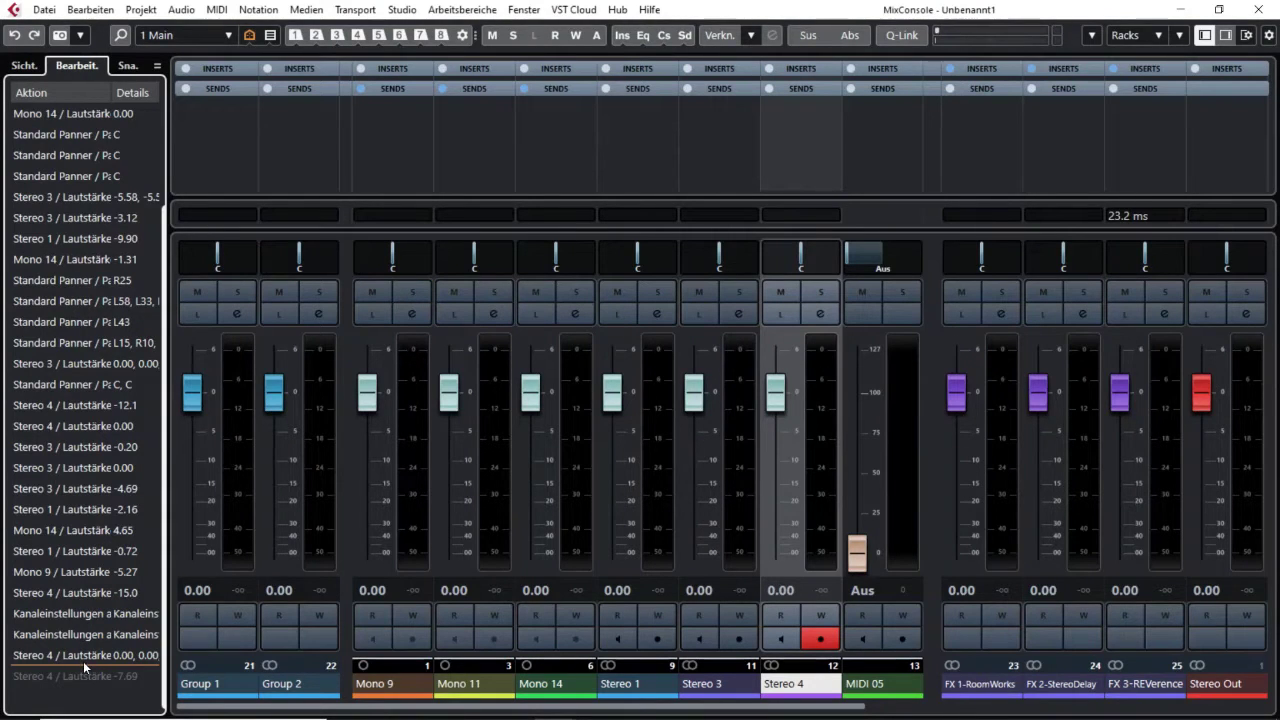
pyautogui.moveTo(83, 661)
pyautogui.mouseDown()
pyautogui.moveTo(94, 501)
pyautogui.moveTo(80, 690)
pyautogui.mouseUp()
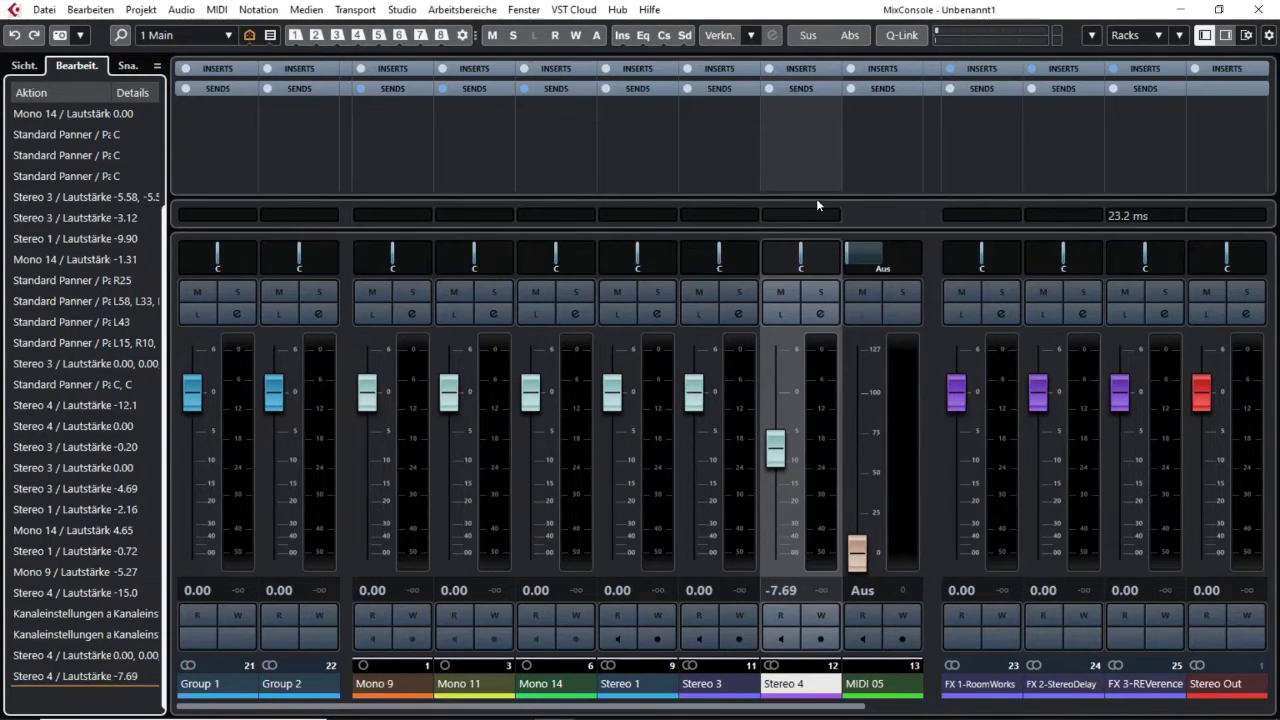
# Compare the project's edit history list with the mixer's history and return to the channel visibility list.
pyautogui.click(91, 9)
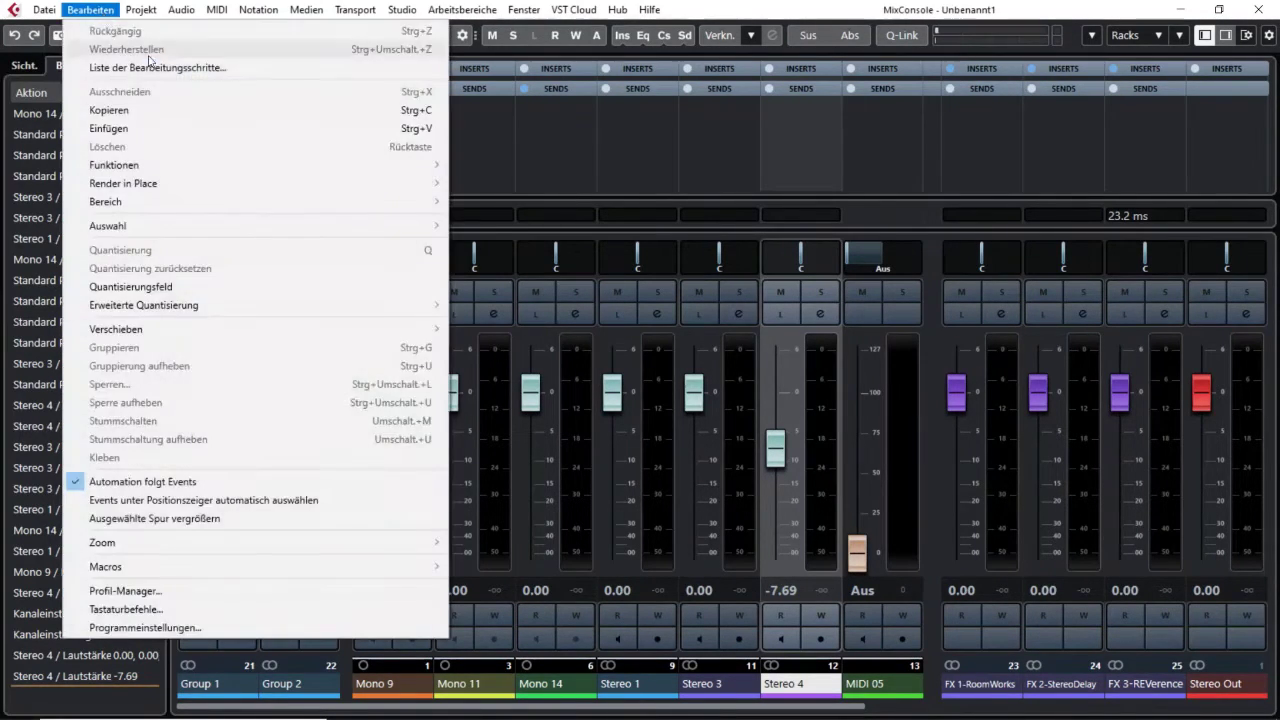
pyautogui.click(165, 67)
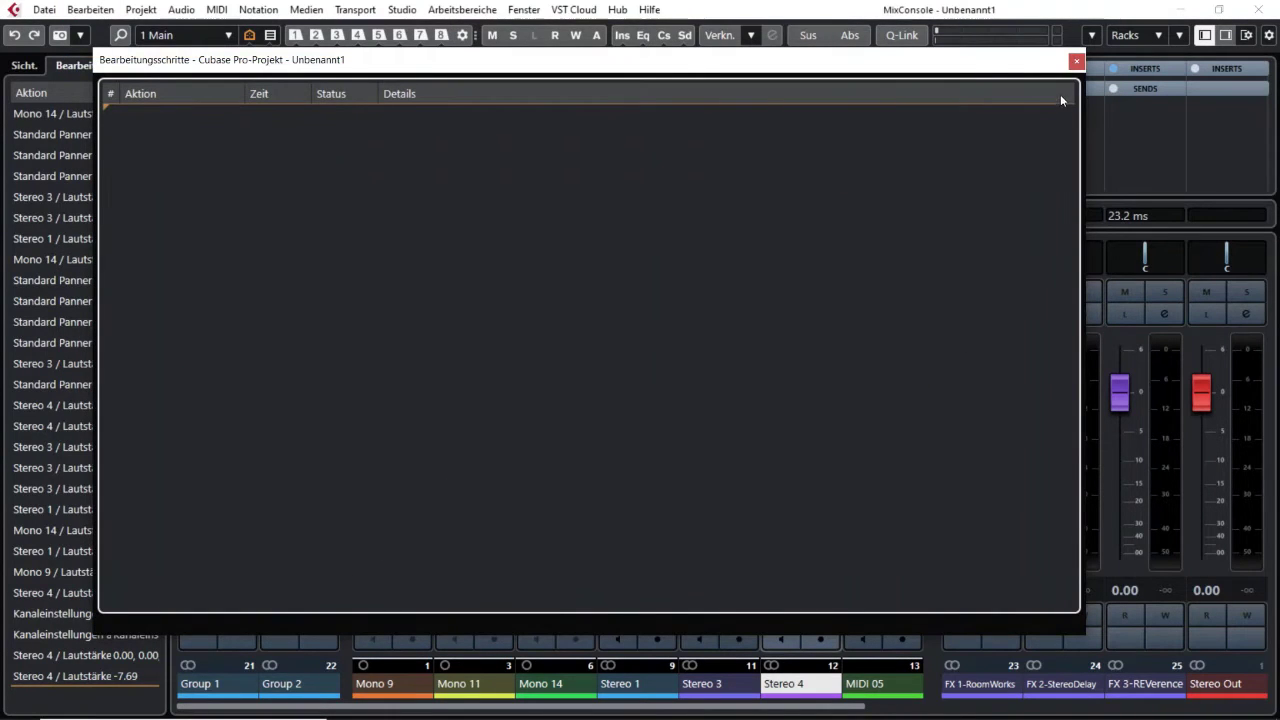
pyautogui.click(1077, 62)
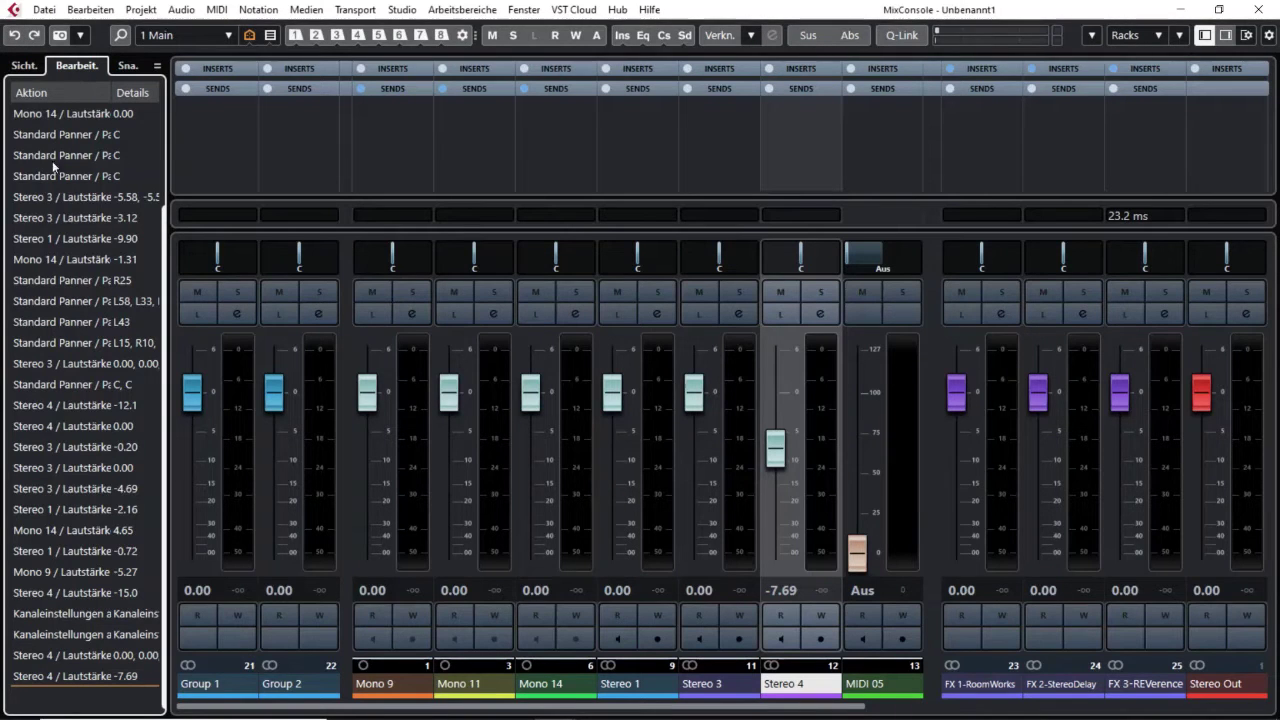
pyautogui.click(24, 70)
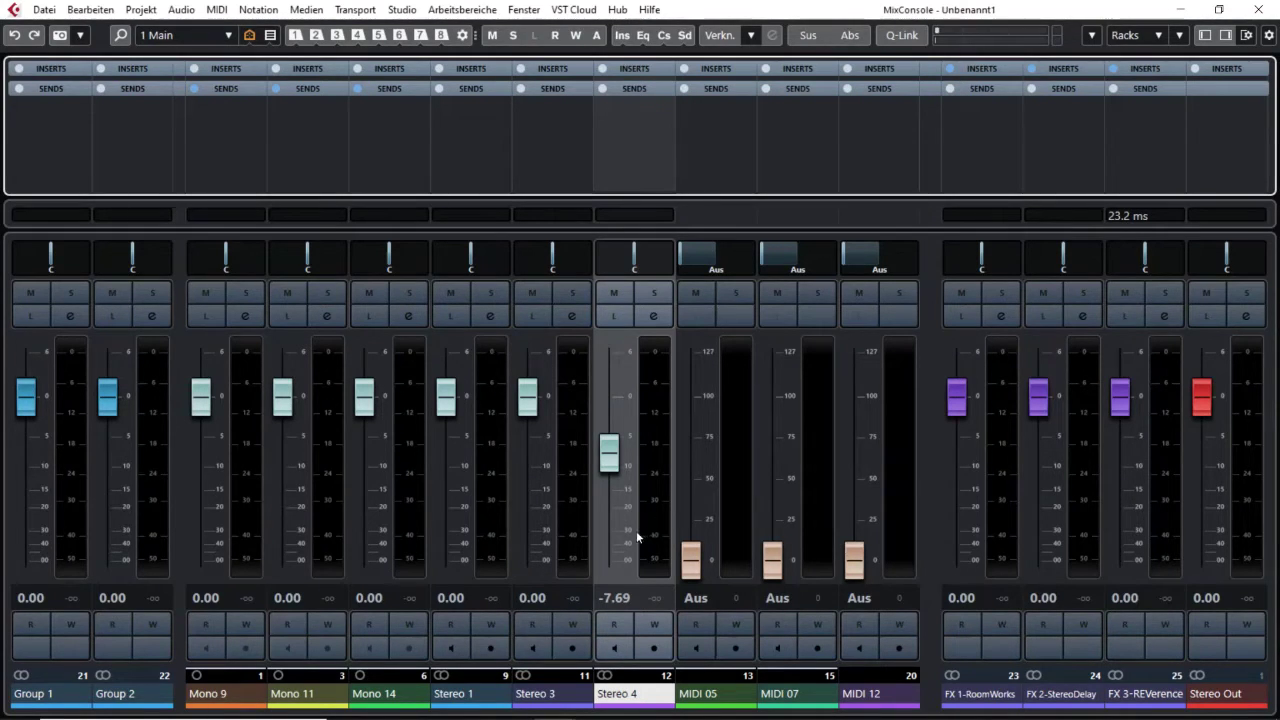
# Lower the faders of Stereo 1 to about -1.81, Stereo 3 to -7.42 and Stereo 4 to -13.2, and store the mix as a snapshot.
pyautogui.moveTo(533, 413); pyautogui.dragTo(530, 440)
pyautogui.moveTo(609, 455); pyautogui.dragTo(609, 497)
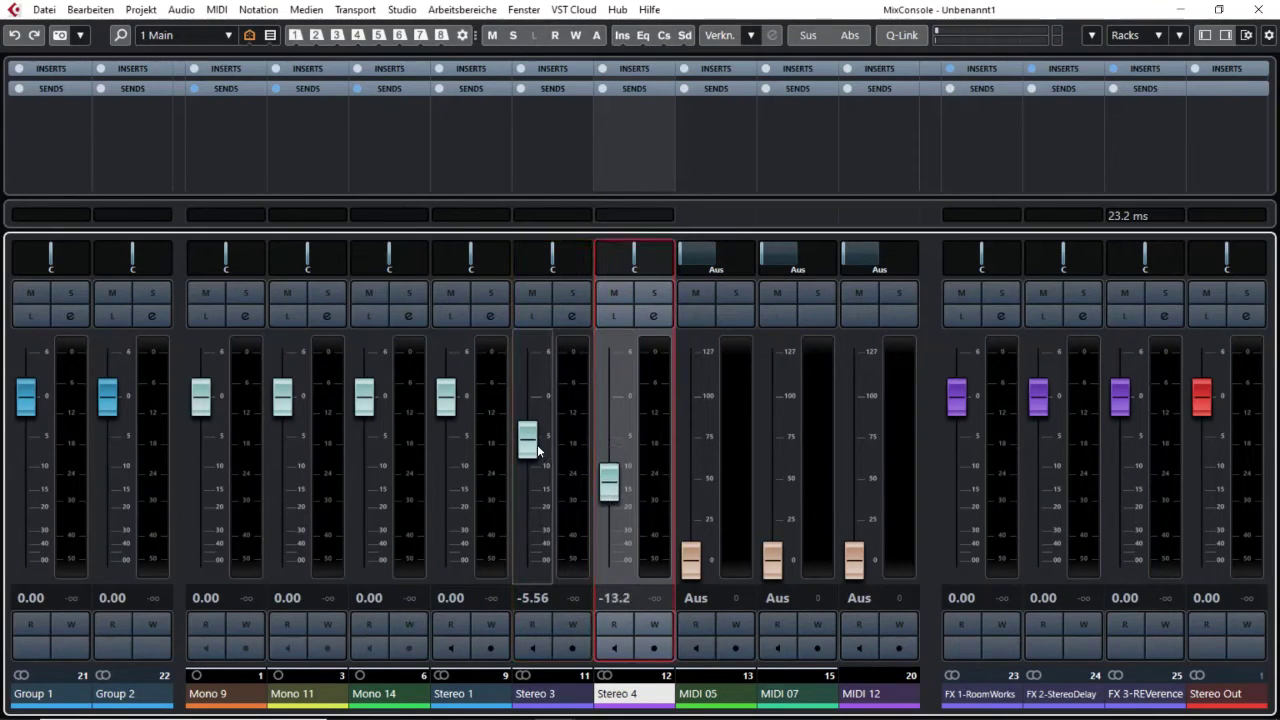
pyautogui.moveTo(528, 445); pyautogui.dragTo(528, 459)
pyautogui.moveTo(449, 413); pyautogui.dragTo(451, 430)
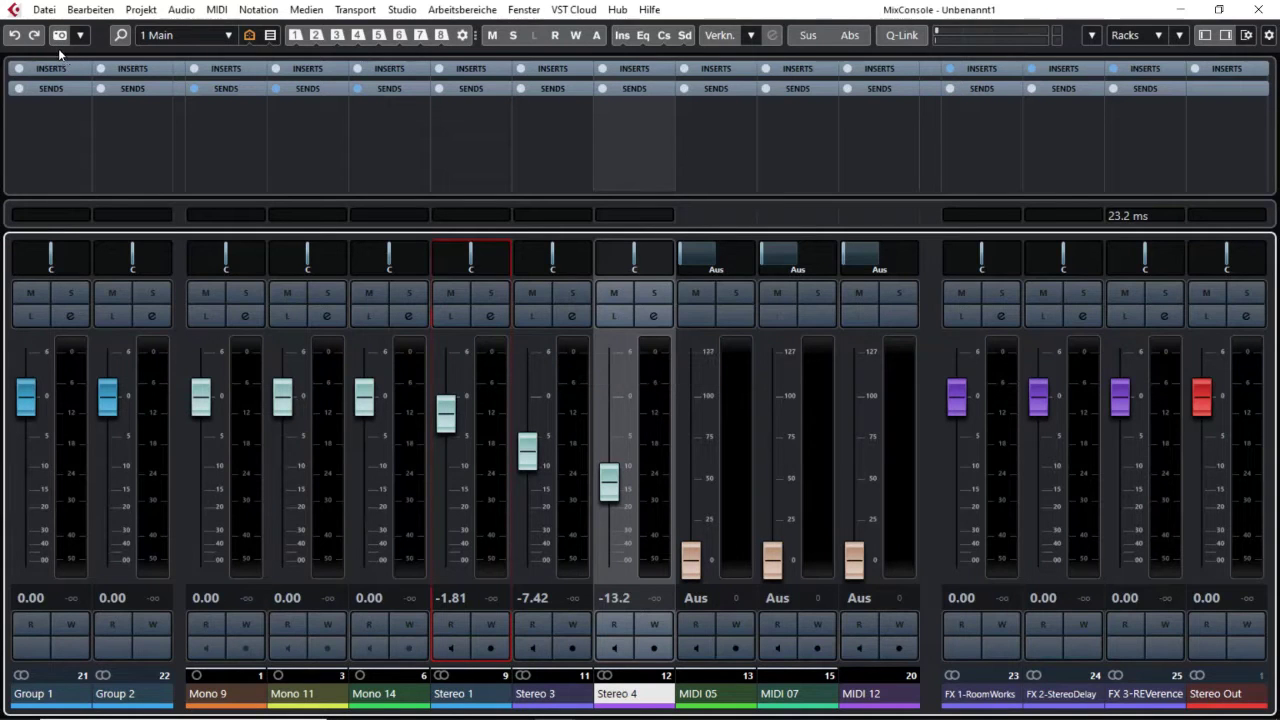
pyautogui.click(1205, 35)
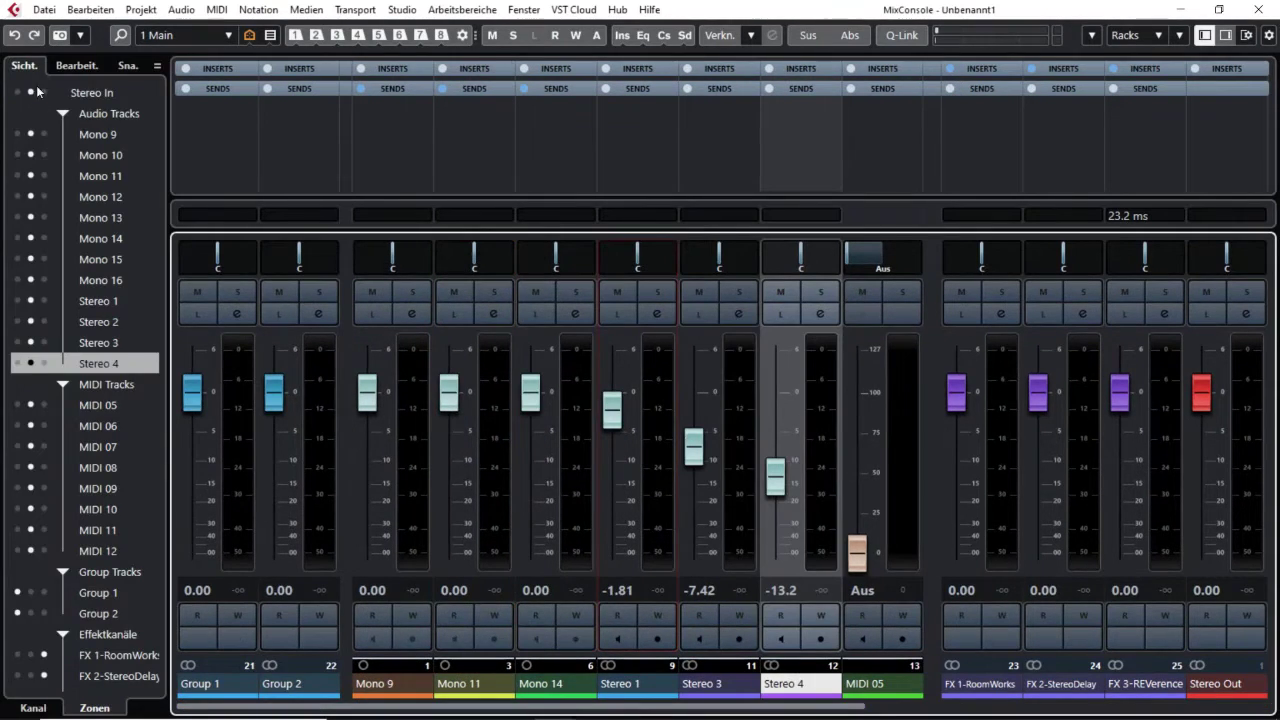
pyautogui.click(128, 65)
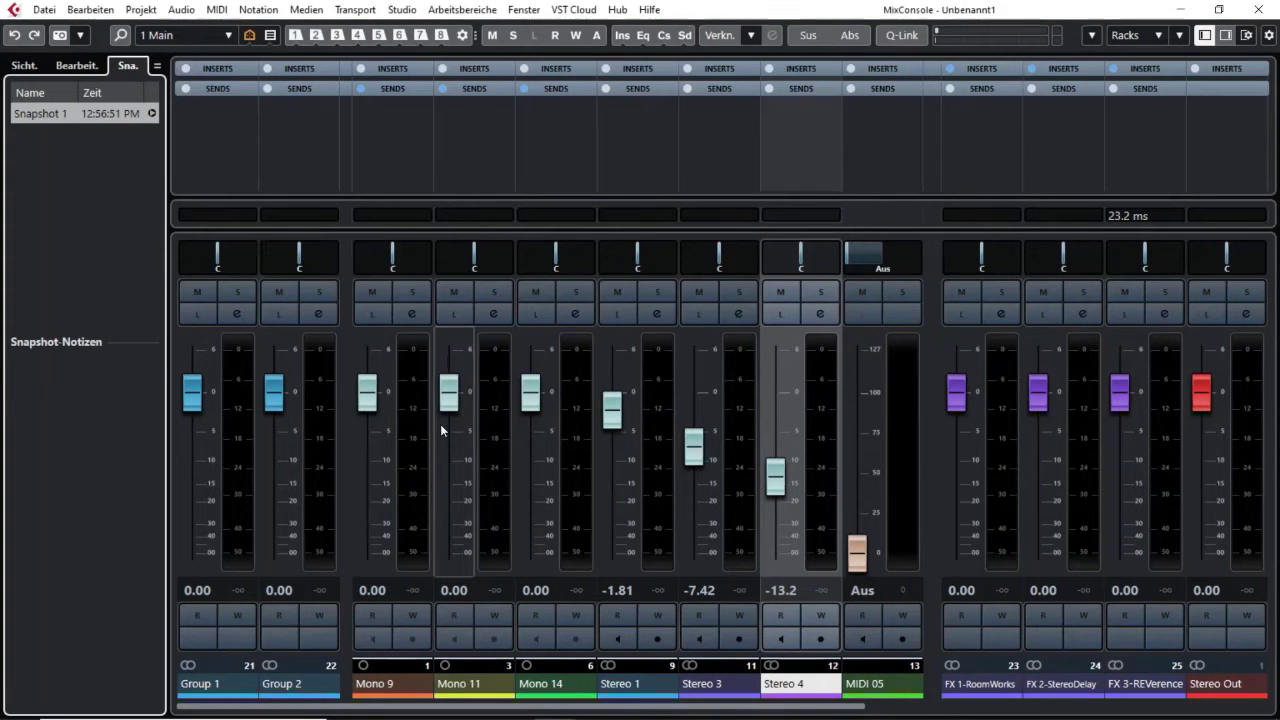
# Set the faders of Mono 9 to about -17.0, Mono 11 to -8.31, Mono 14 to -2.48 and Stereo 1 to 3.03, and save another snapshot.
pyautogui.moveTo(355, 396); pyautogui.dragTo(364, 494)
pyautogui.moveTo(449, 392); pyautogui.dragTo(441, 443)
pyautogui.moveTo(367, 486); pyautogui.dragTo(367, 492)
pyautogui.moveTo(453, 447); pyautogui.dragTo(478, 452)
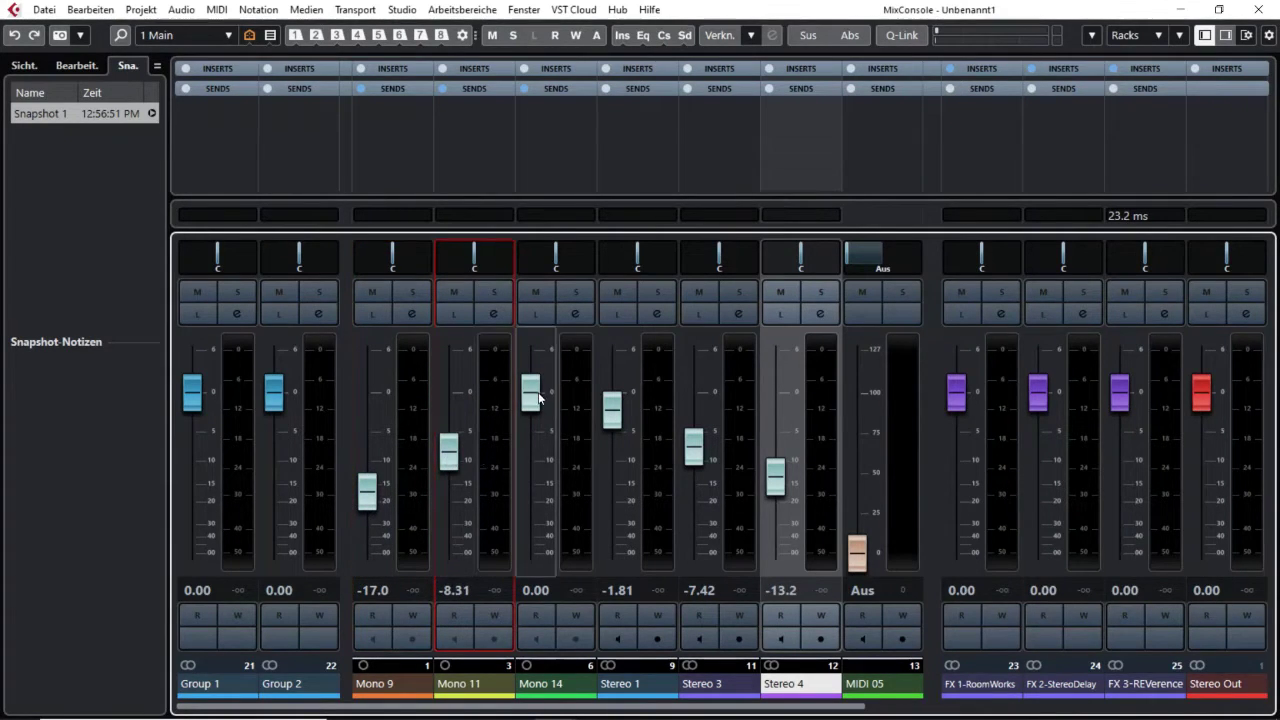
pyautogui.moveTo(531, 394); pyautogui.dragTo(531, 416)
pyautogui.moveTo(613, 432); pyautogui.dragTo(613, 398)
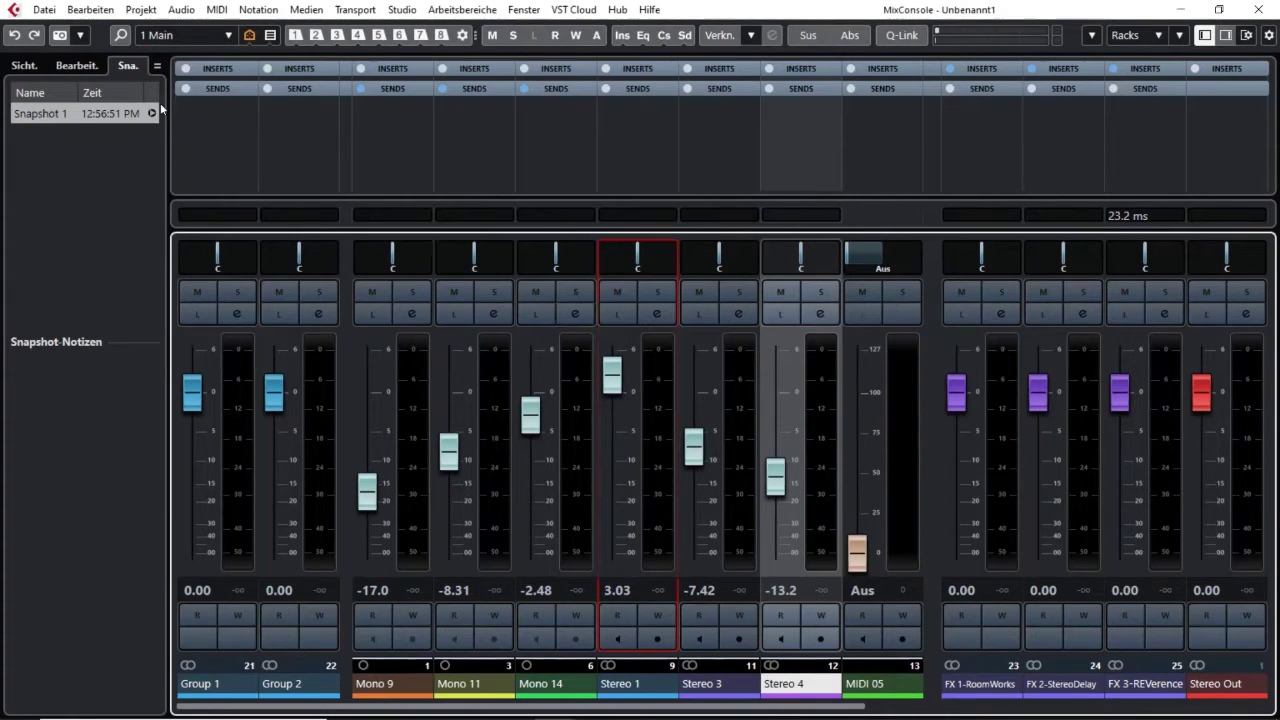
pyautogui.click(60, 36)
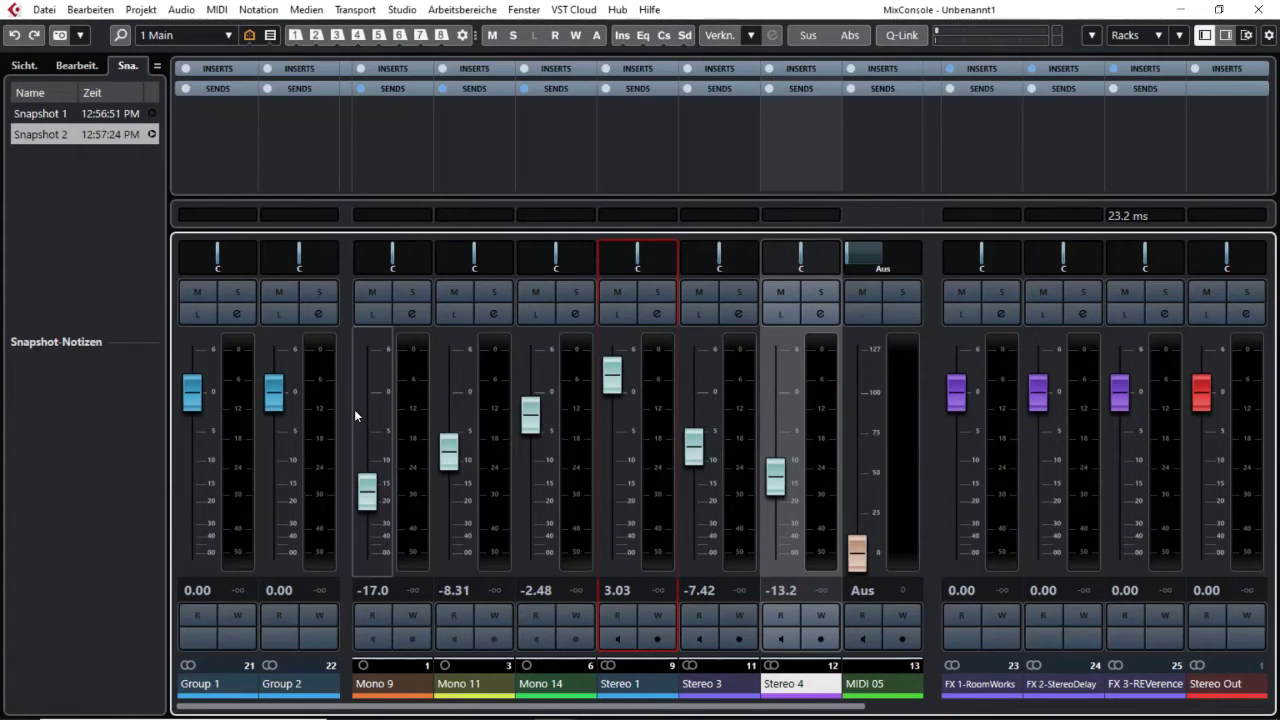
# Recall Snapshot 1 and switch back to Snapshot 2, accepting the possible loss of insert automation.
pyautogui.click(152, 113)
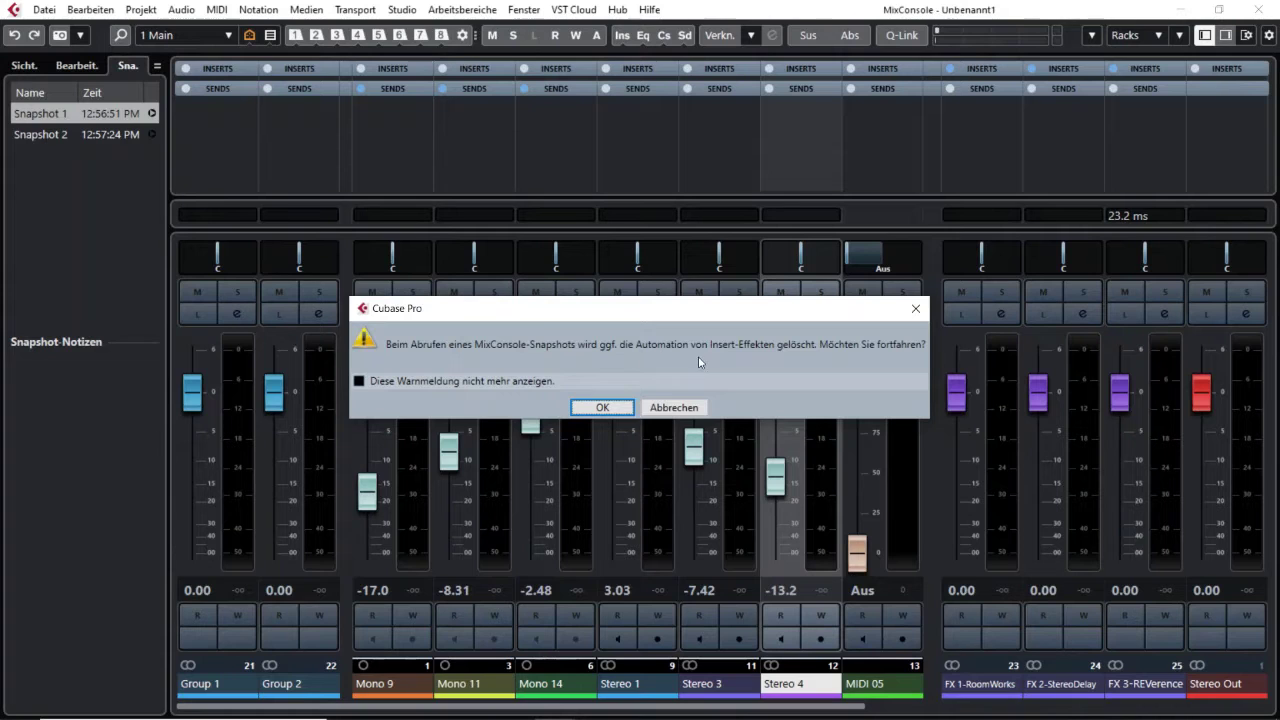
pyautogui.click(602, 408)
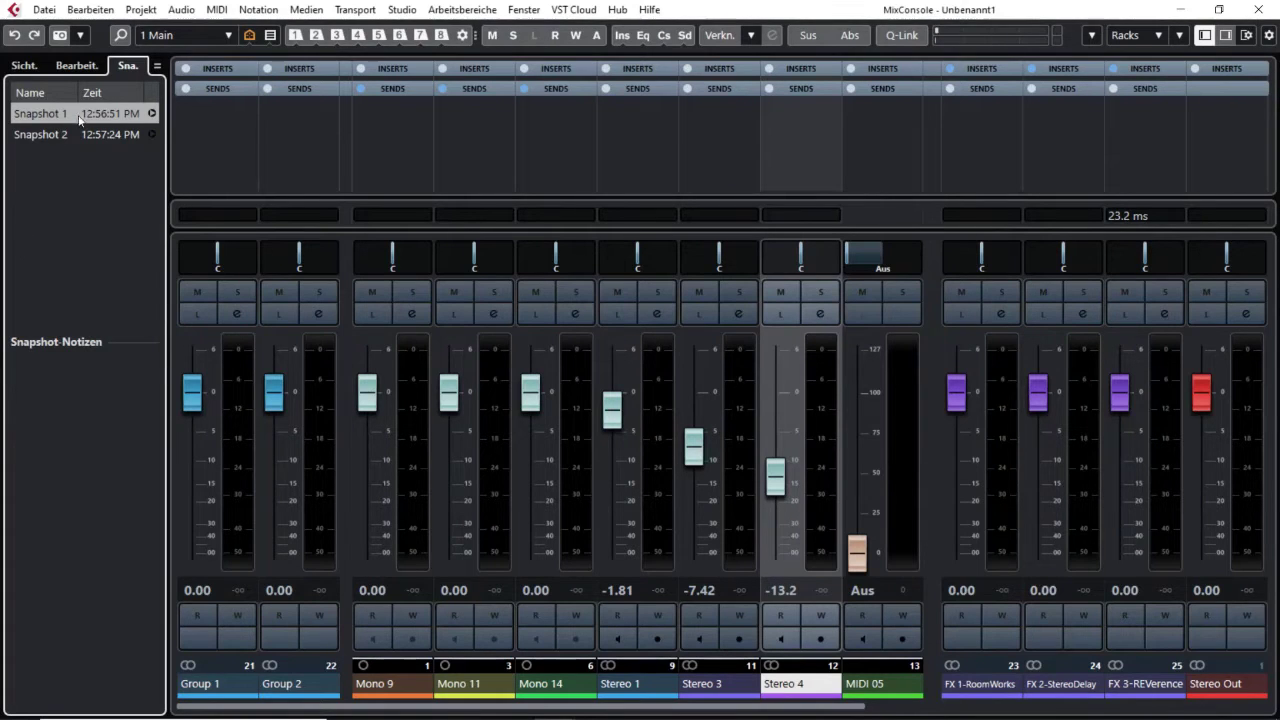
pyautogui.click(151, 133)
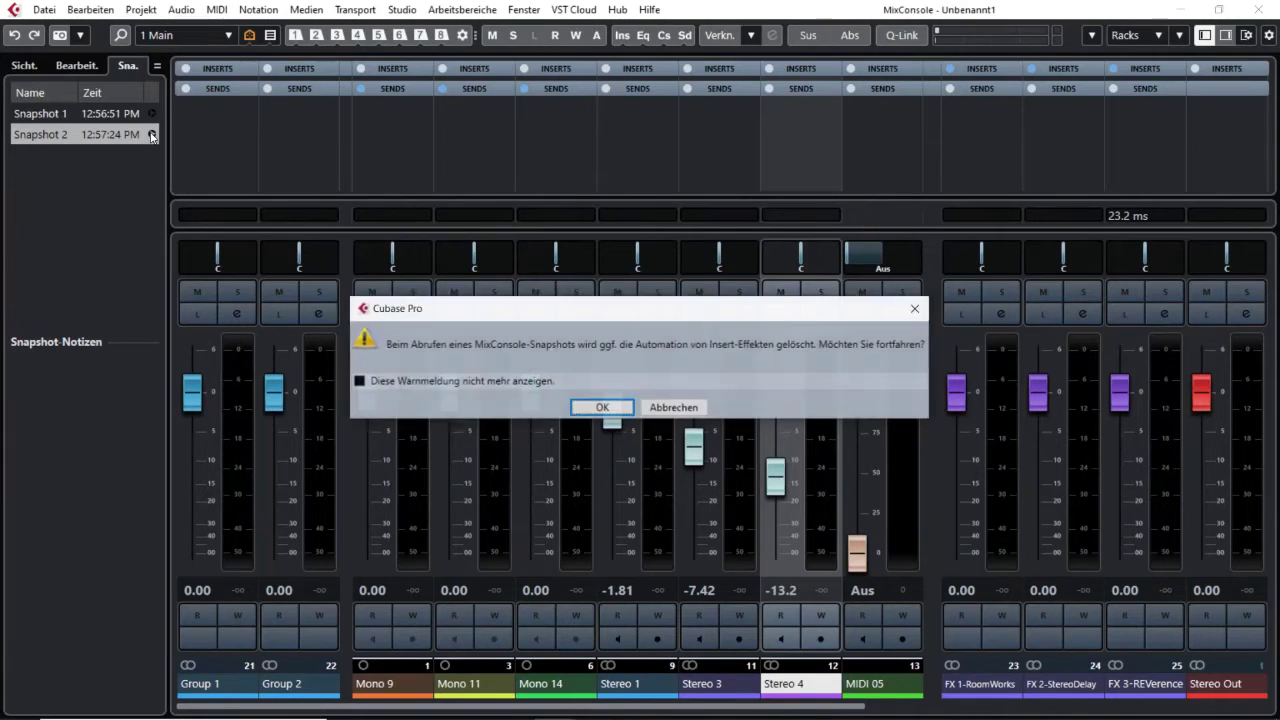
pyautogui.click(589, 401)
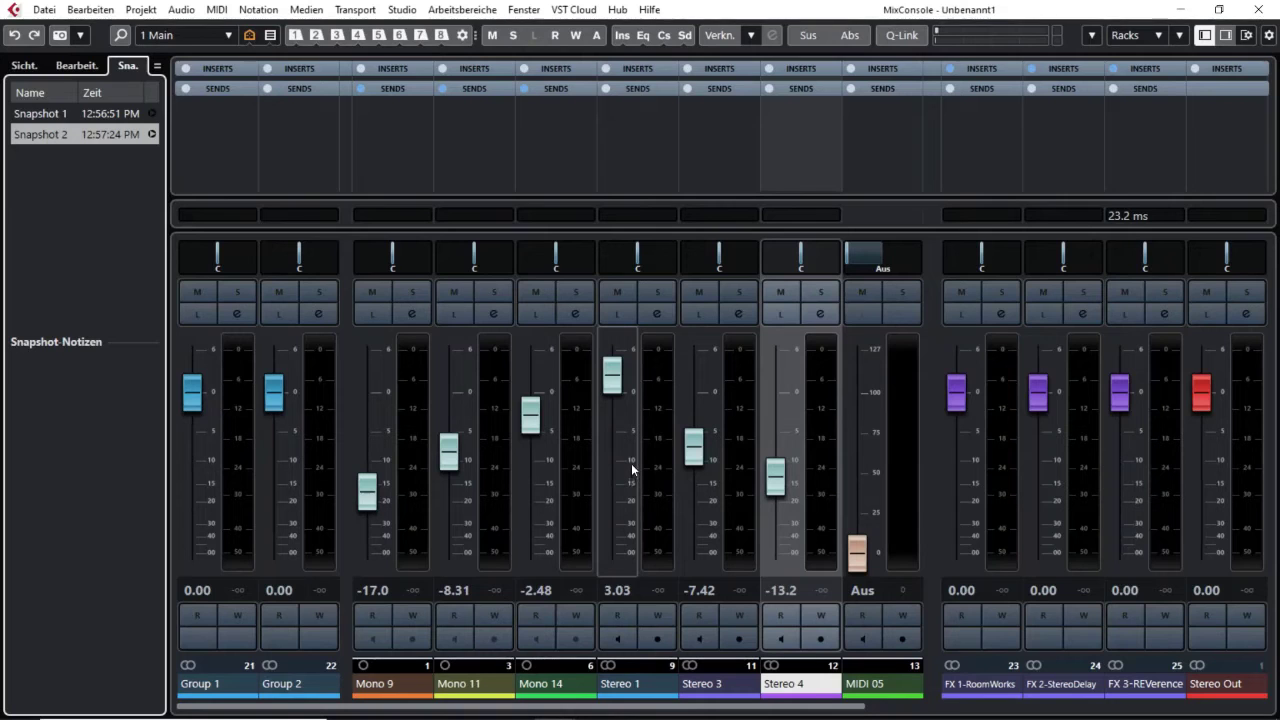
# Set the Stereo 1 fader to about -0.13, pan Stereo 1 to R25 and Stereo 3 to L25, and update Snapshot 2.
pyautogui.moveTo(617, 385); pyautogui.dragTo(617, 405)
pyautogui.moveTo(640, 263); pyautogui.dragTo(700, 265)
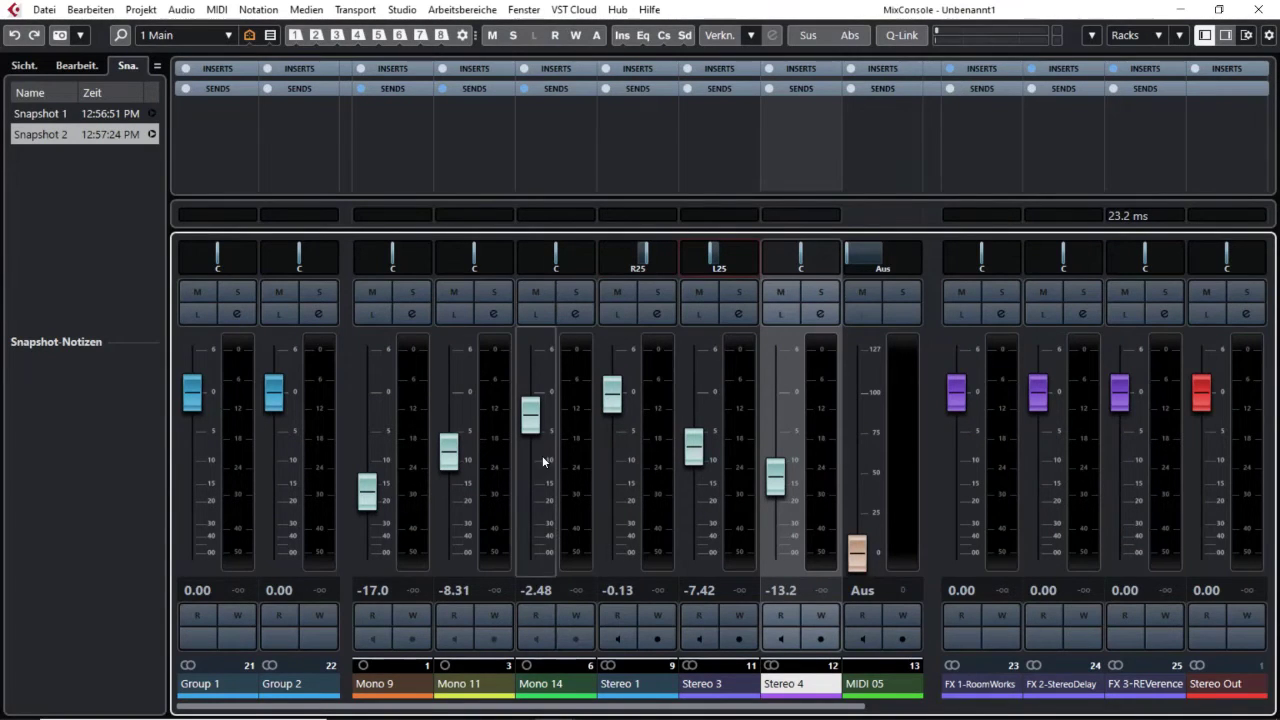
pyautogui.click(152, 134)
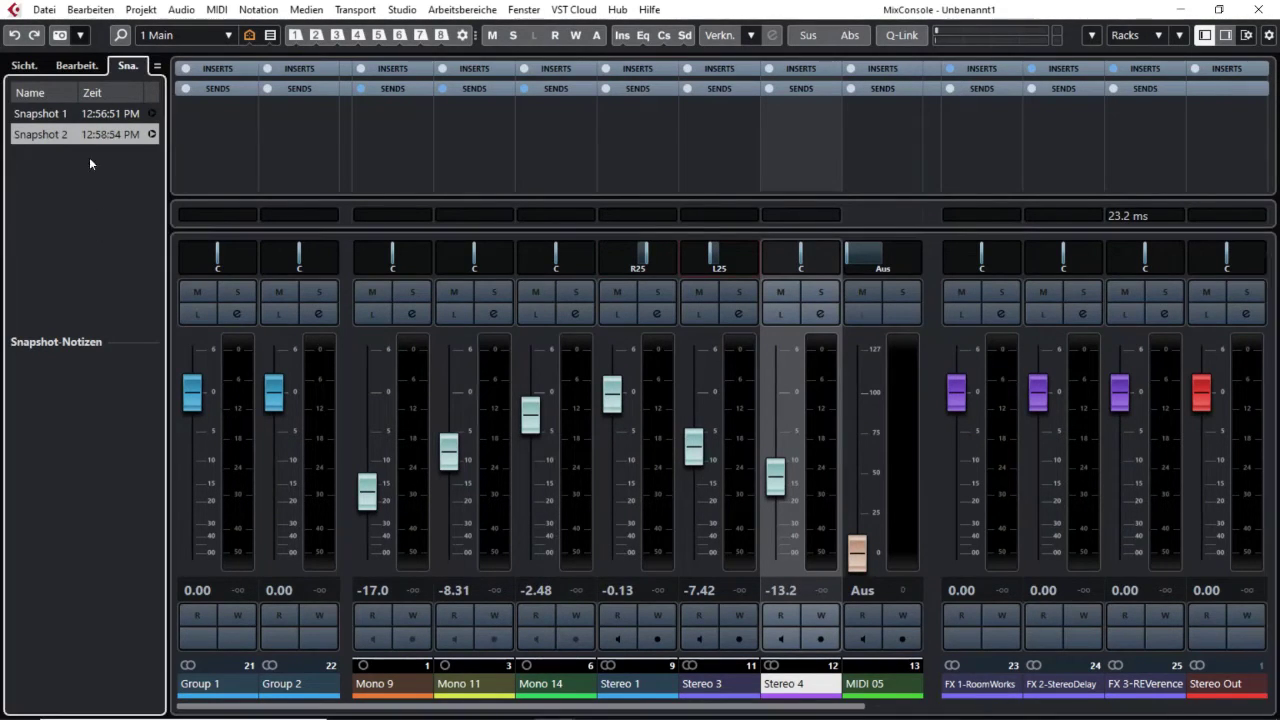
# Update Snapshot 2 with the current mixer settings, and delete Snapshot 1.
pyautogui.click(82, 37)
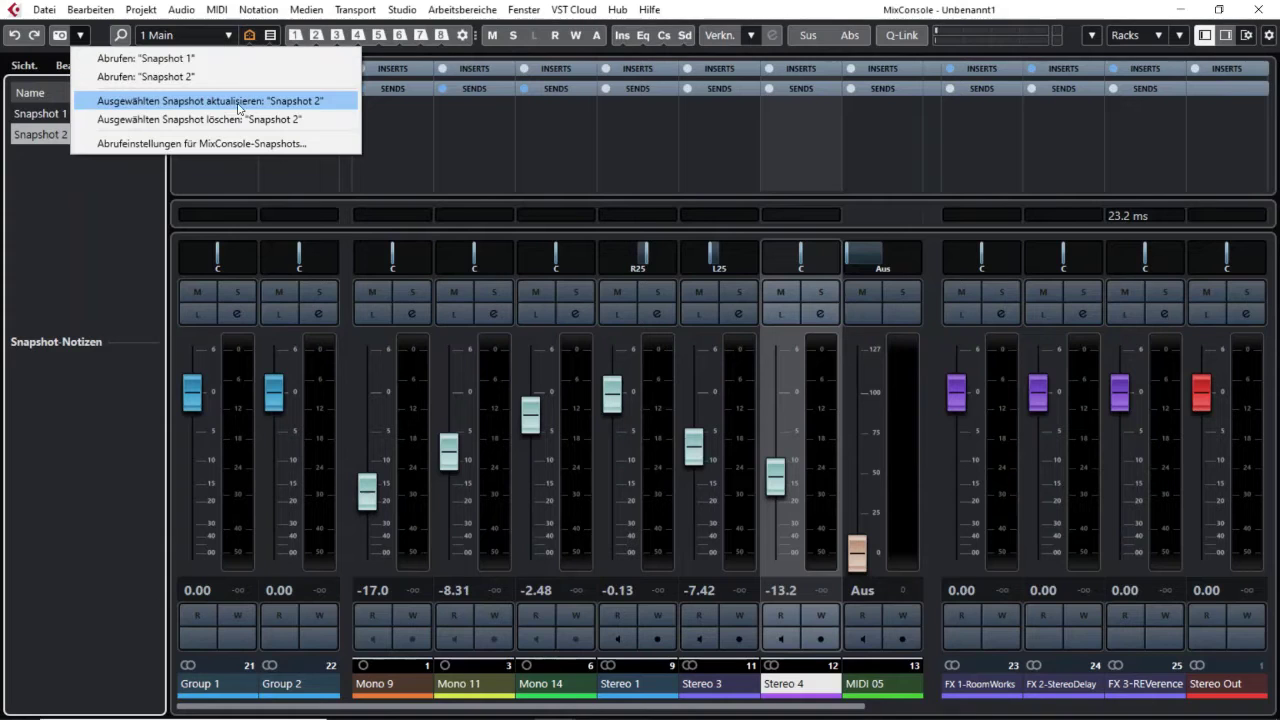
pyautogui.click(296, 101)
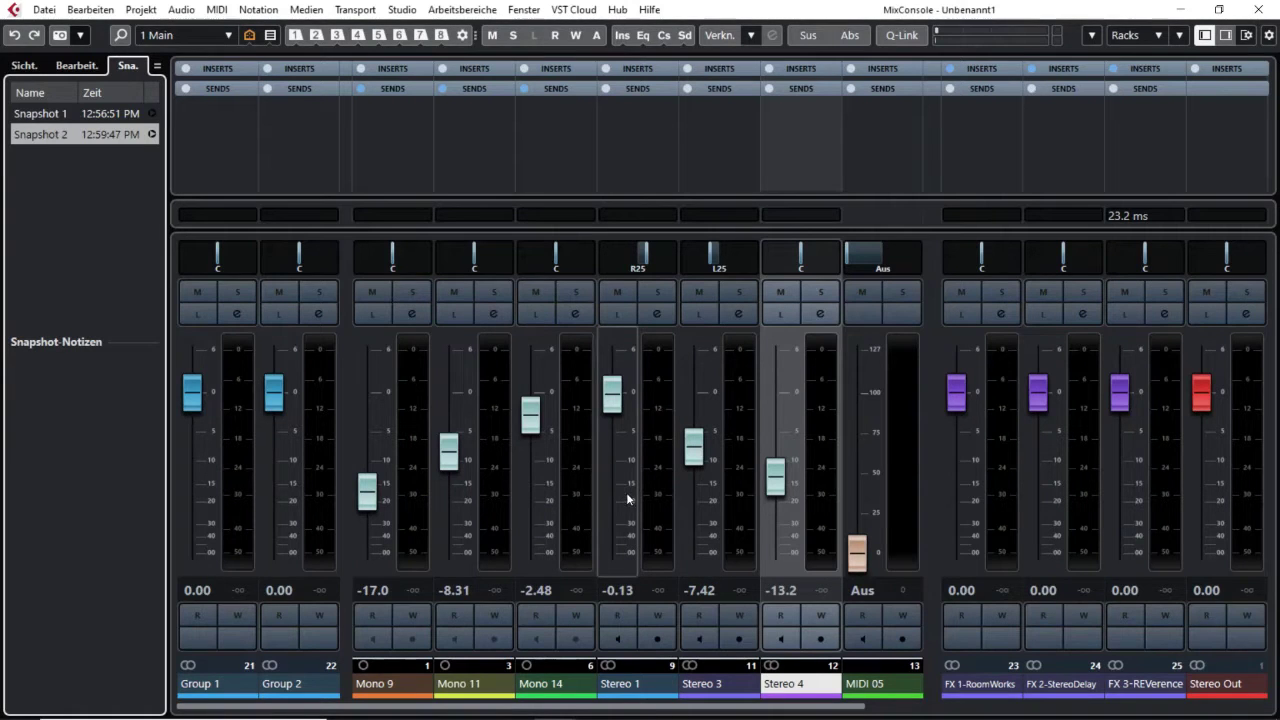
pyautogui.click(133, 115)
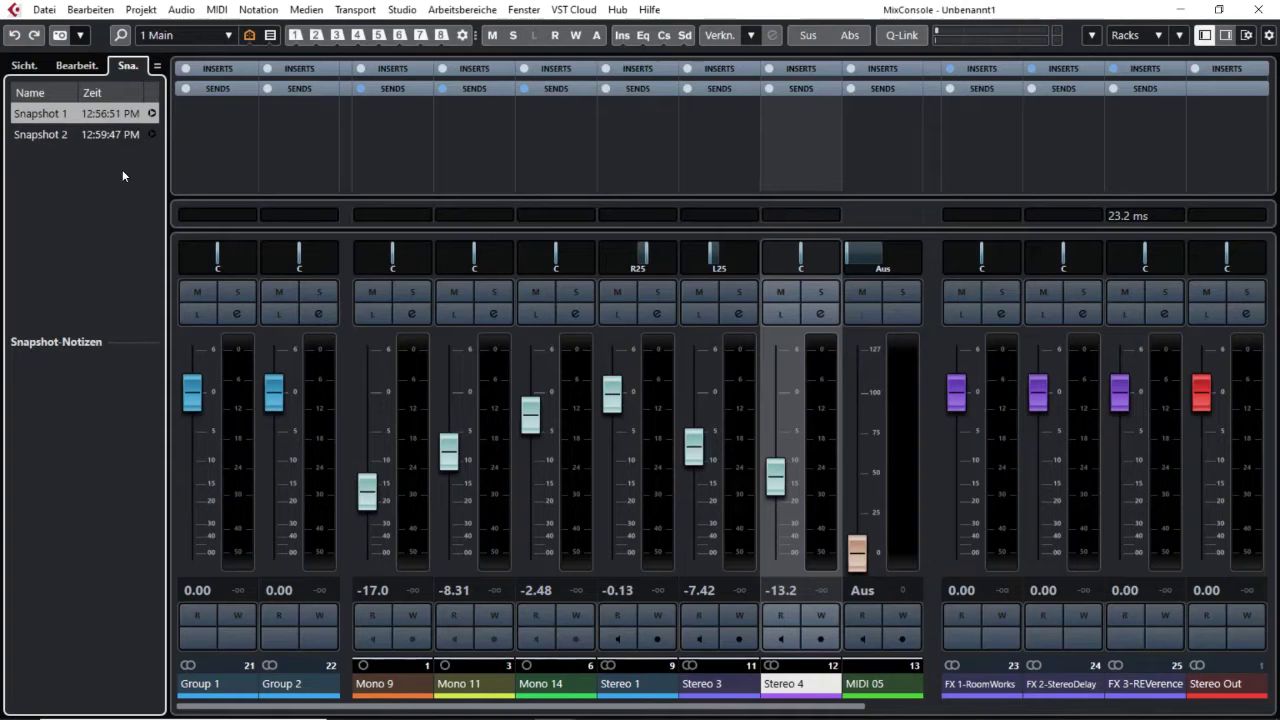
pyautogui.click(80, 35)
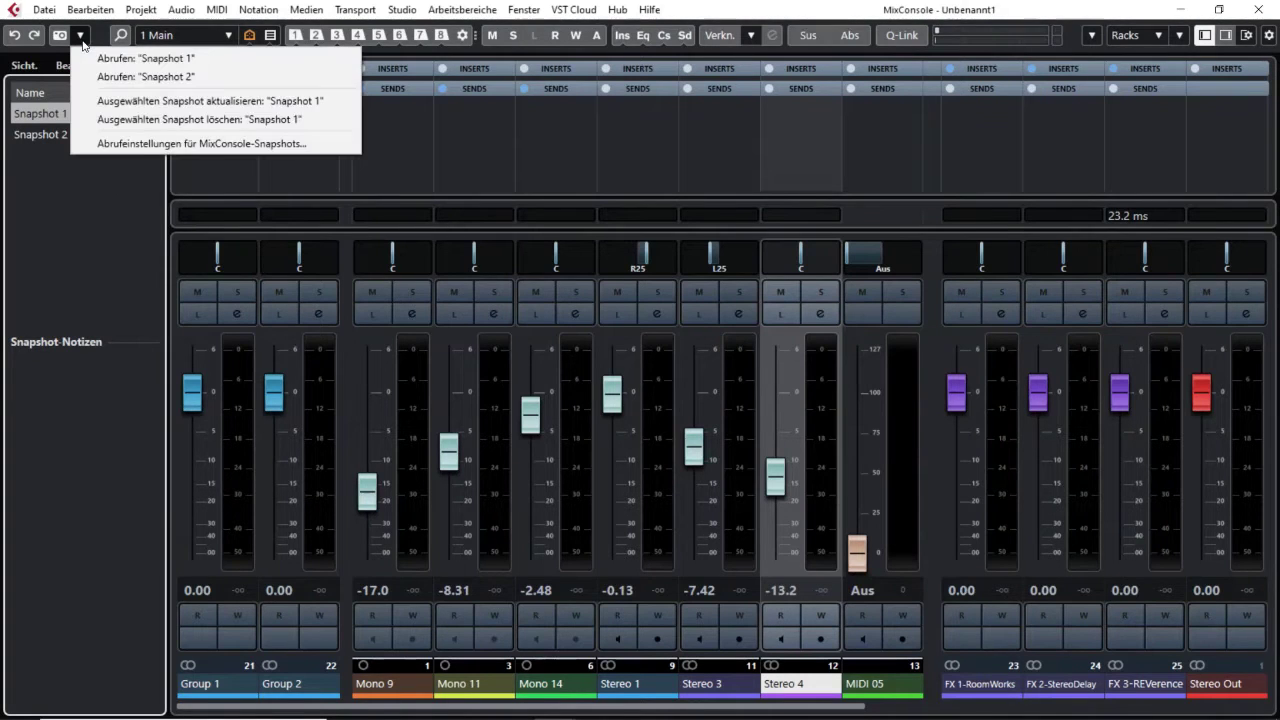
pyautogui.click(90, 121)
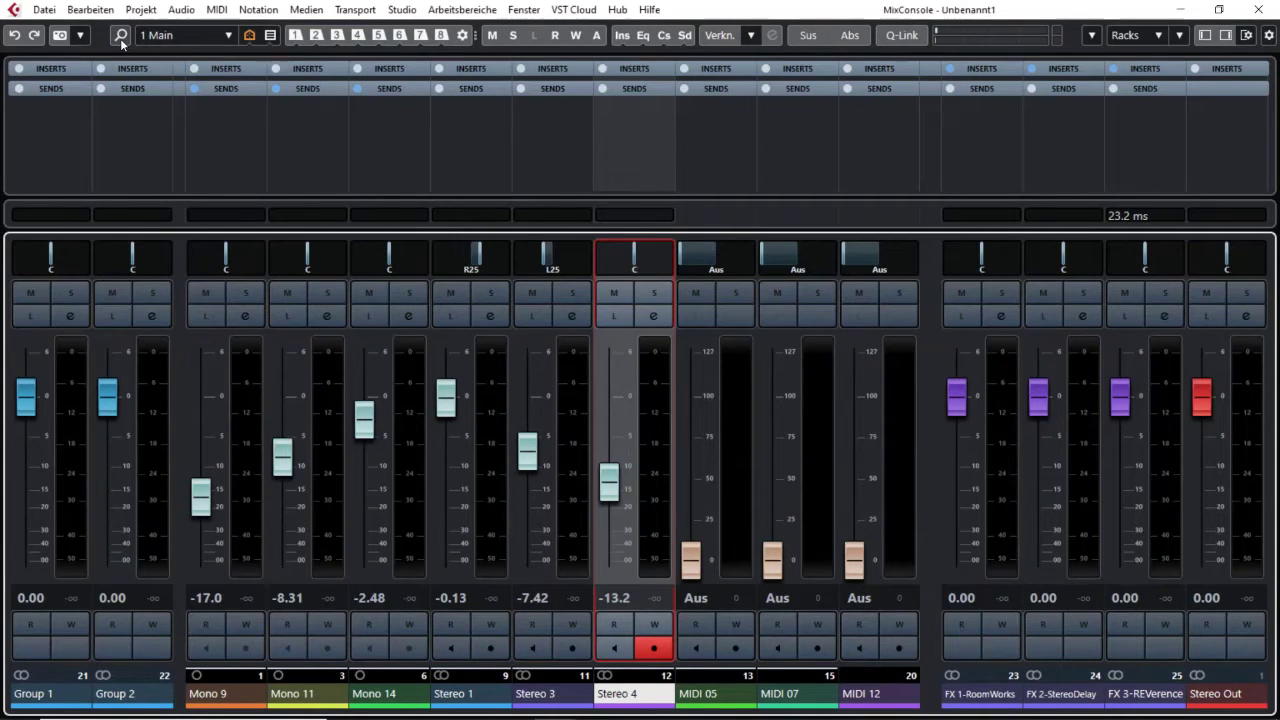
# Find the Mono 9 channel in the channel selector and make it the selected channel.
pyautogui.click(121, 38)
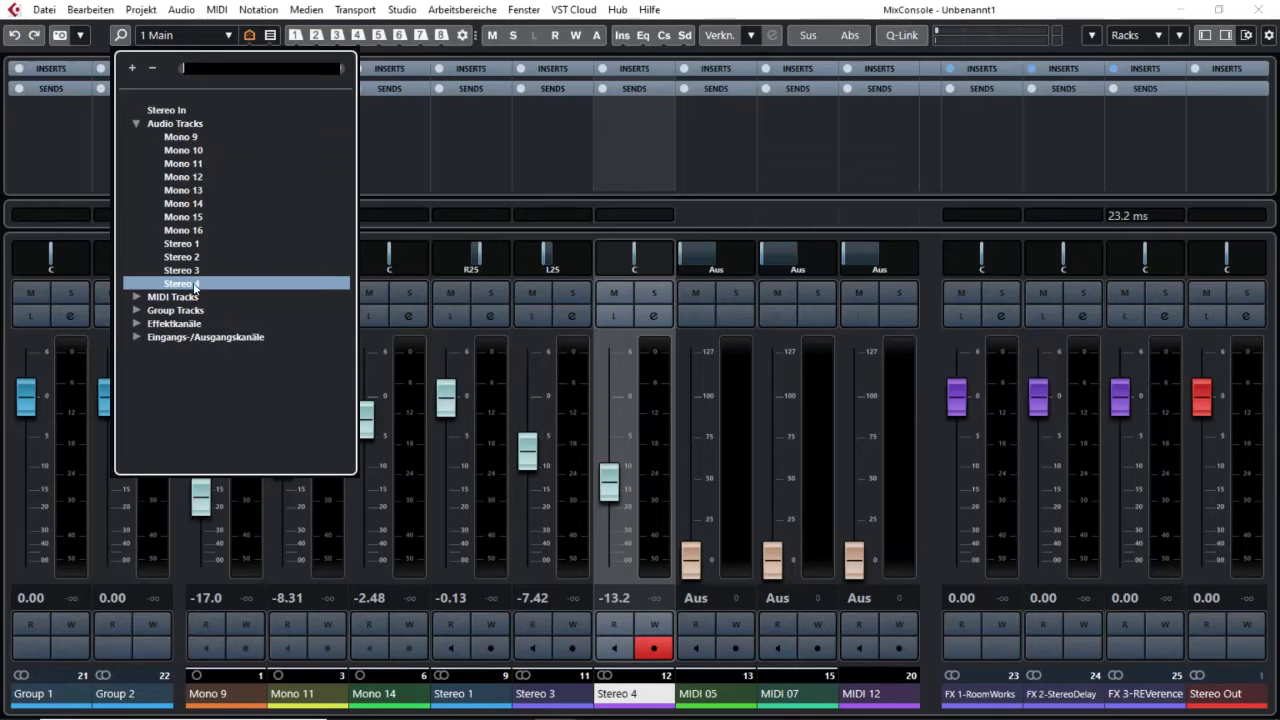
pyautogui.click(186, 138)
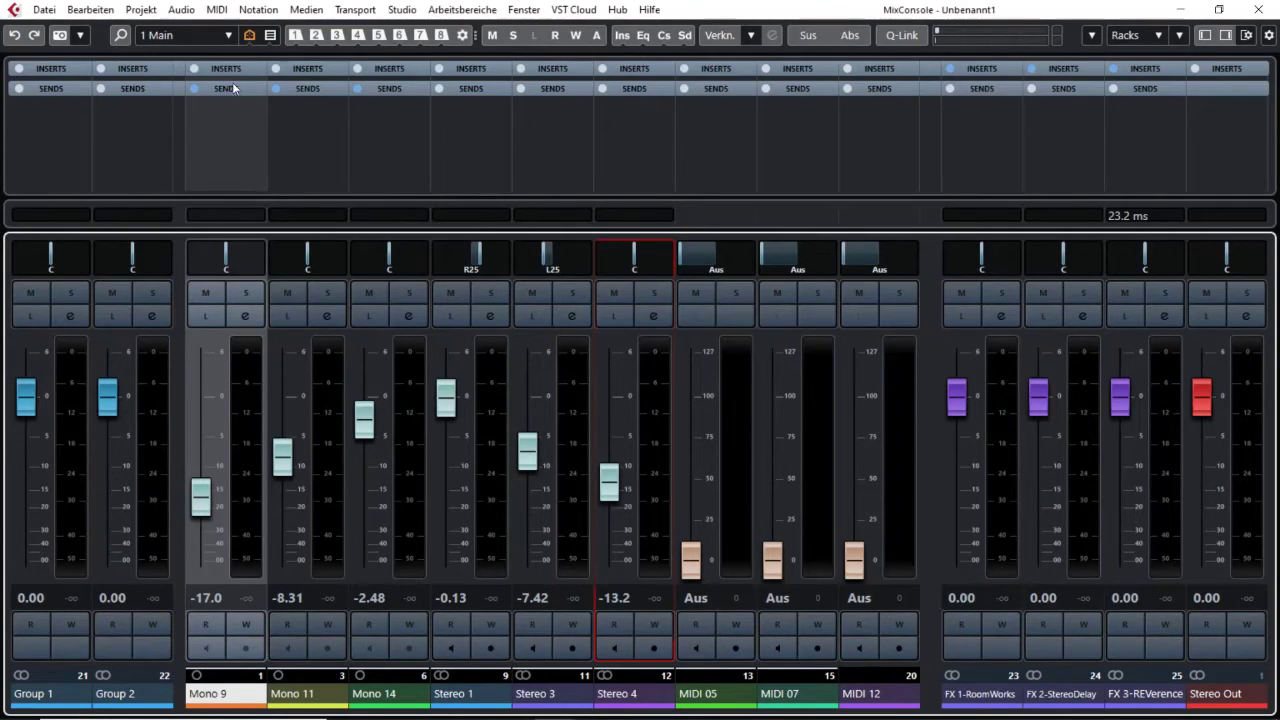
# View the Audio and Midi channel configurations in turn and return to the Main configuration.
pyautogui.click(226, 37)
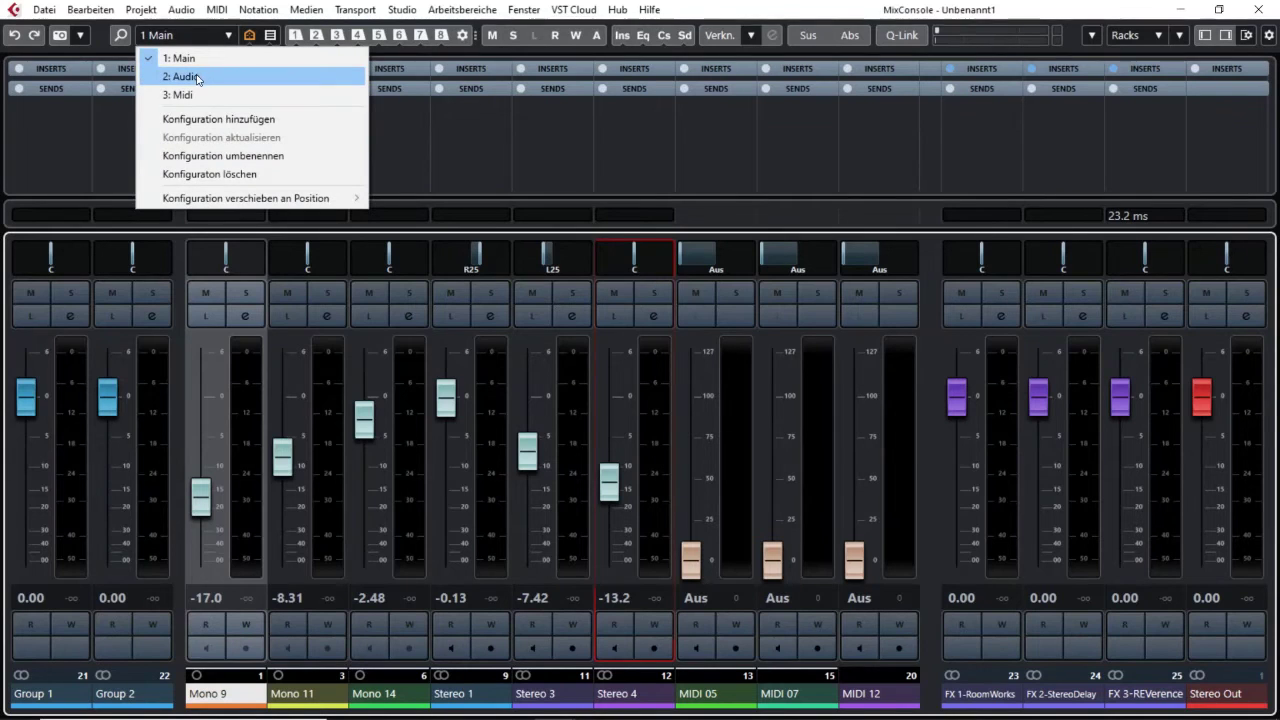
pyautogui.click(165, 77)
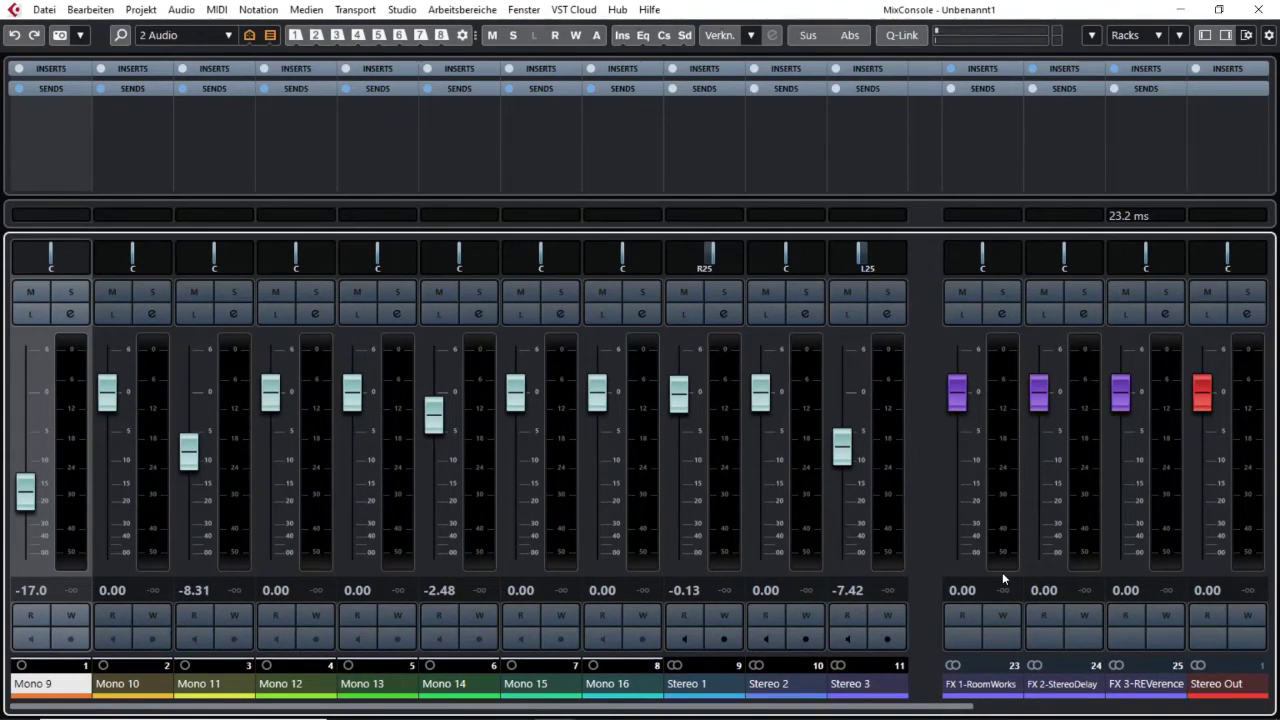
pyautogui.click(200, 35)
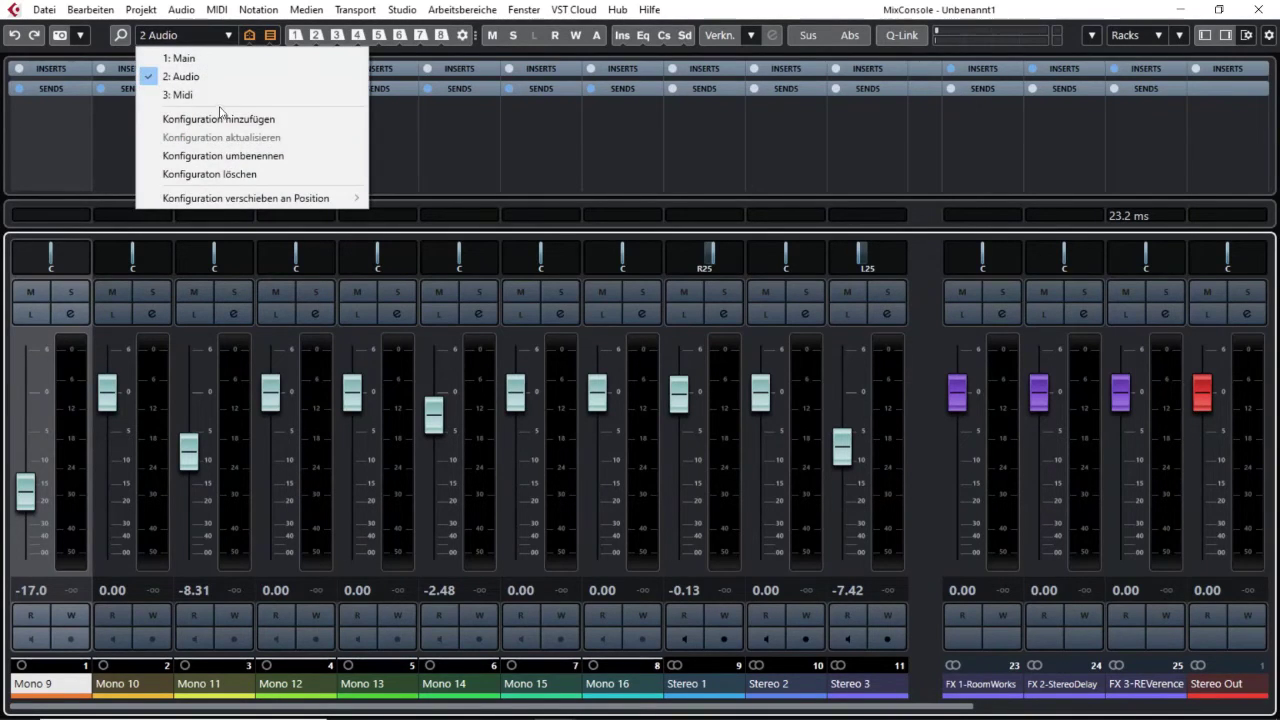
pyautogui.click(216, 95)
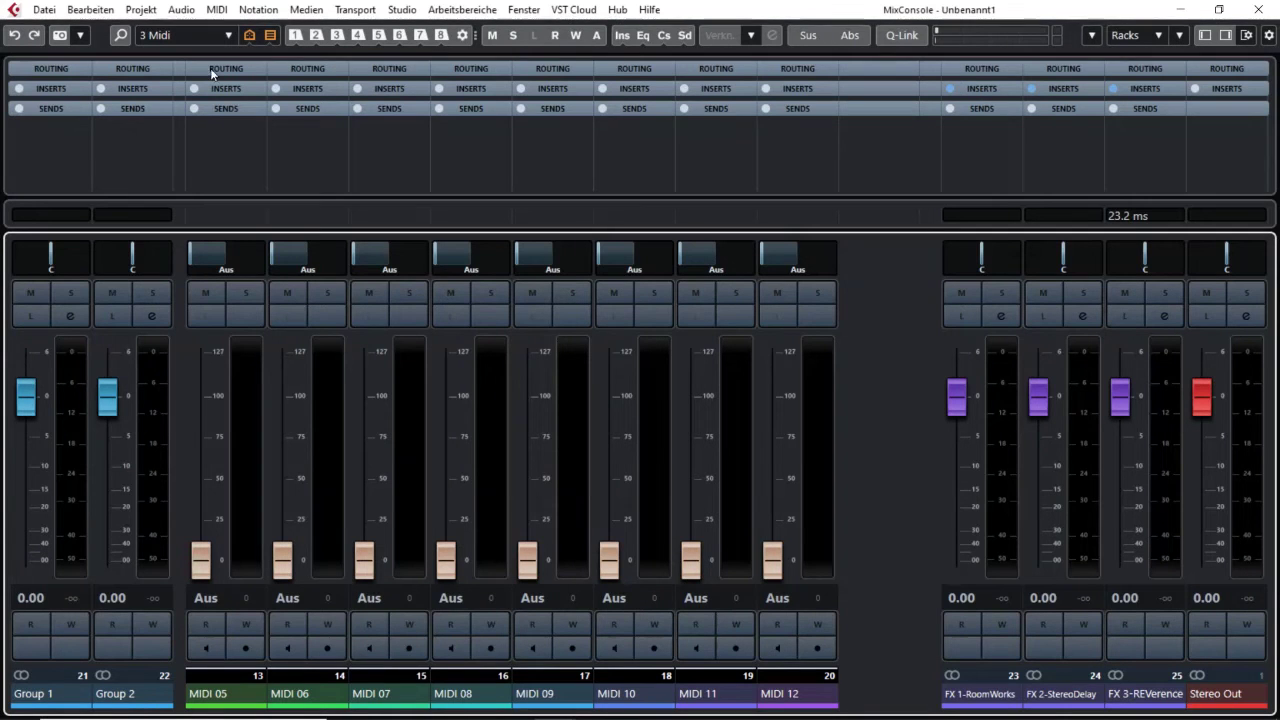
pyautogui.click(228, 36)
pyautogui.click(185, 77)
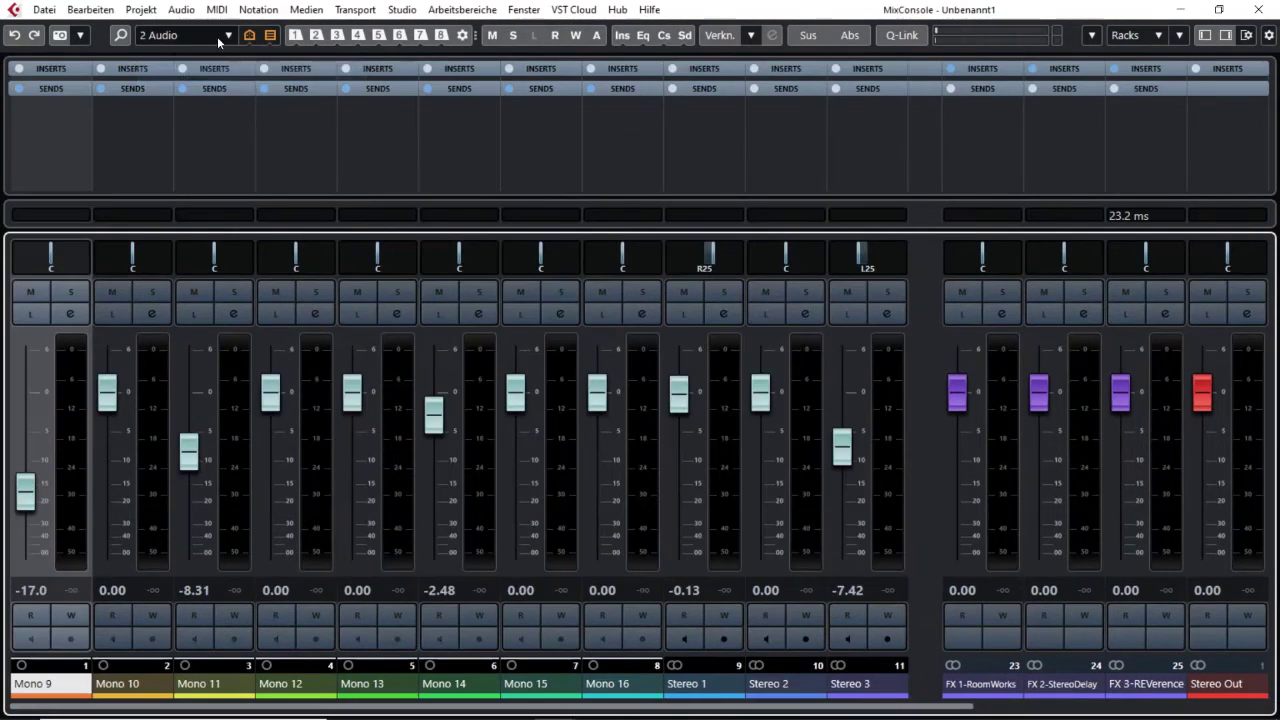
pyautogui.click(222, 37)
pyautogui.click(182, 58)
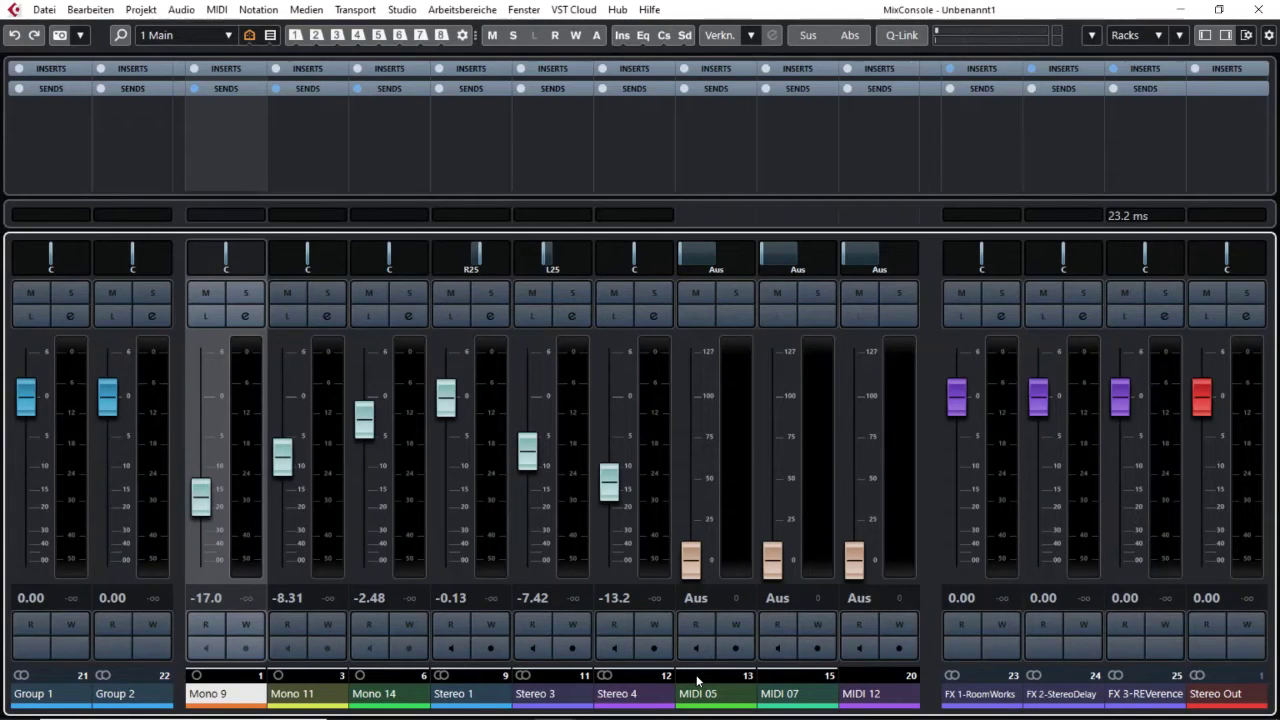
# Raise the Stereo 4 fader to about -9.09.
pyautogui.moveTo(607, 494)
pyautogui.mouseDown()
pyautogui.moveTo(604, 459)
pyautogui.moveTo(606, 471)
pyautogui.mouseUp()
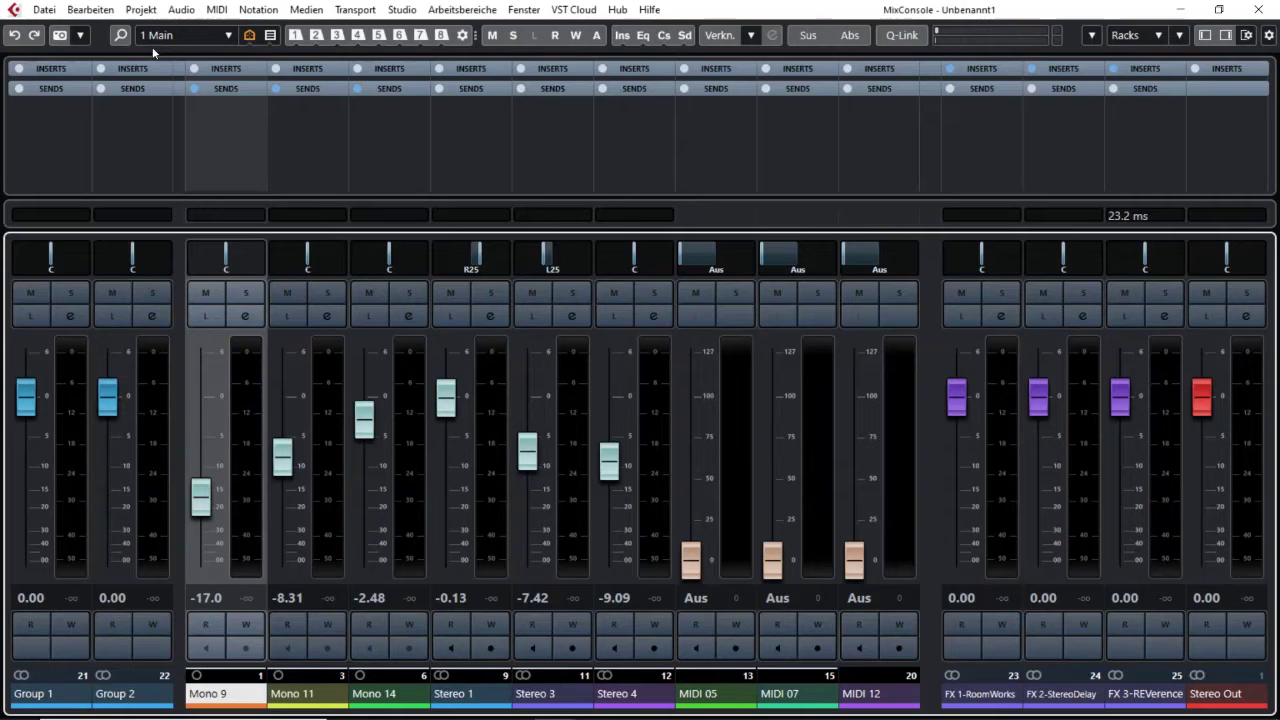
pyautogui.click(209, 37)
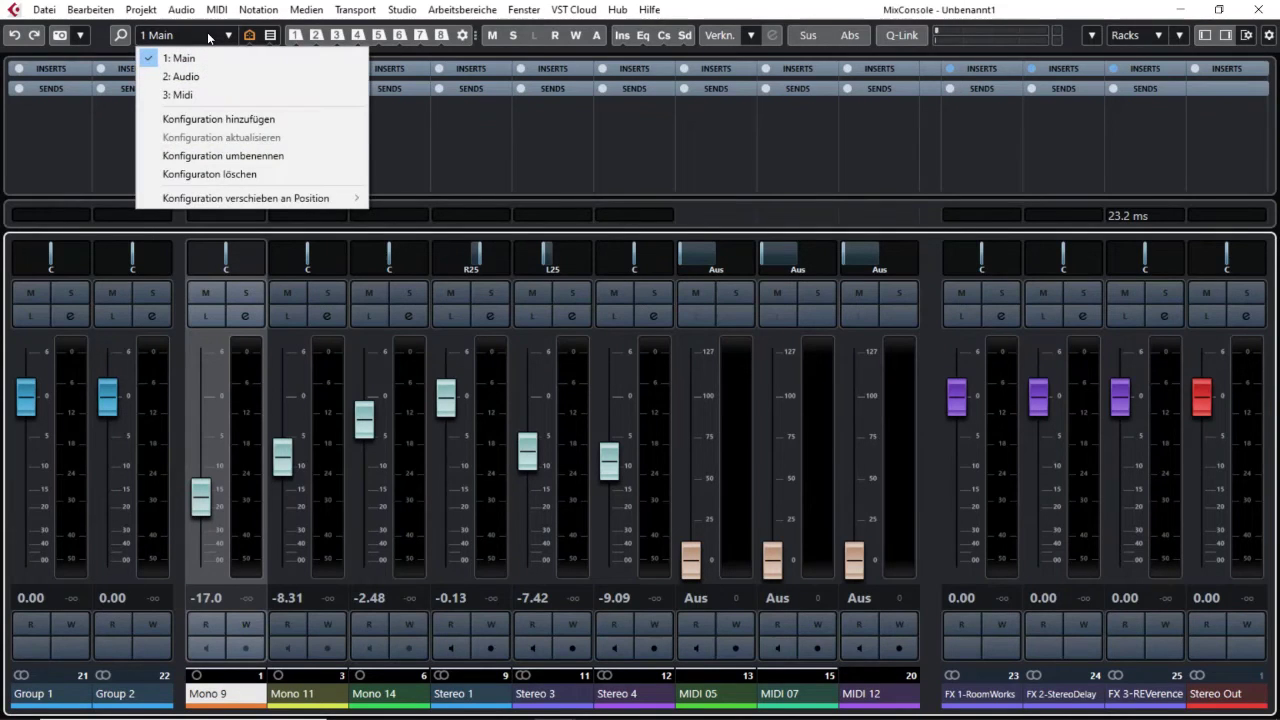
pyautogui.click(1143, 149)
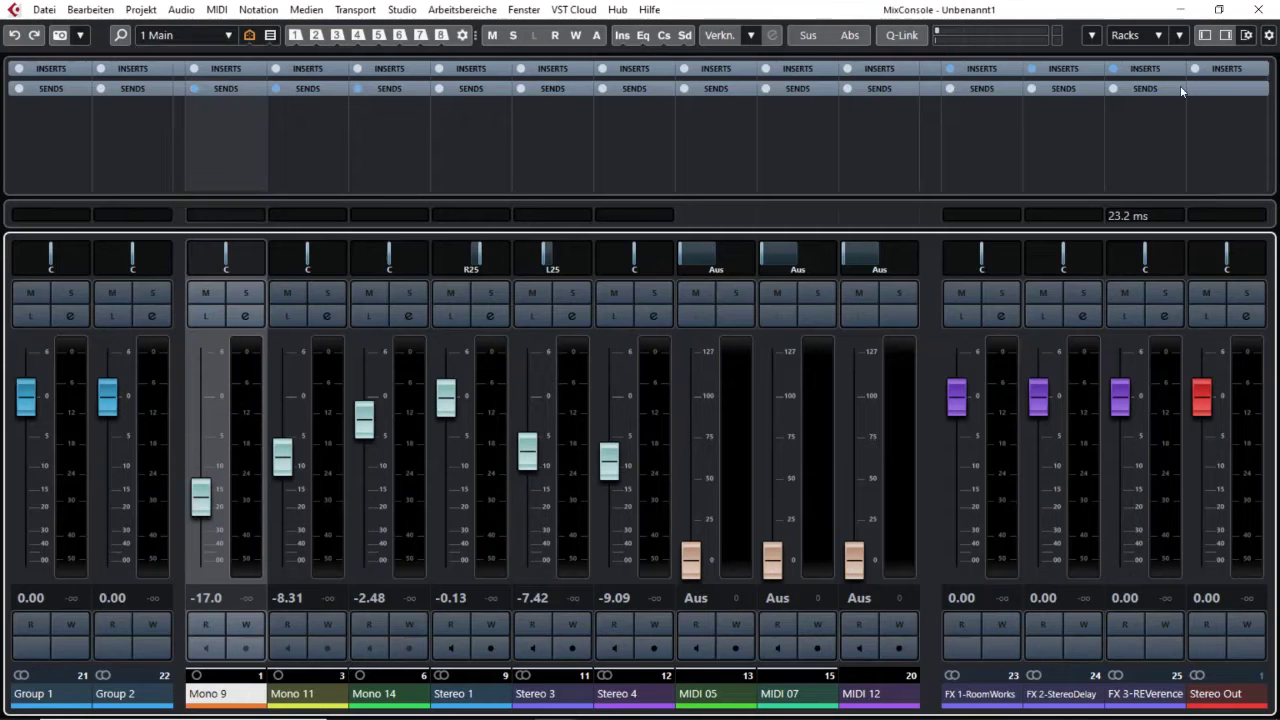
# Display the channel visibility list and collapse its audio, MIDI, group, effect and input/output folders.
pyautogui.click(1205, 35)
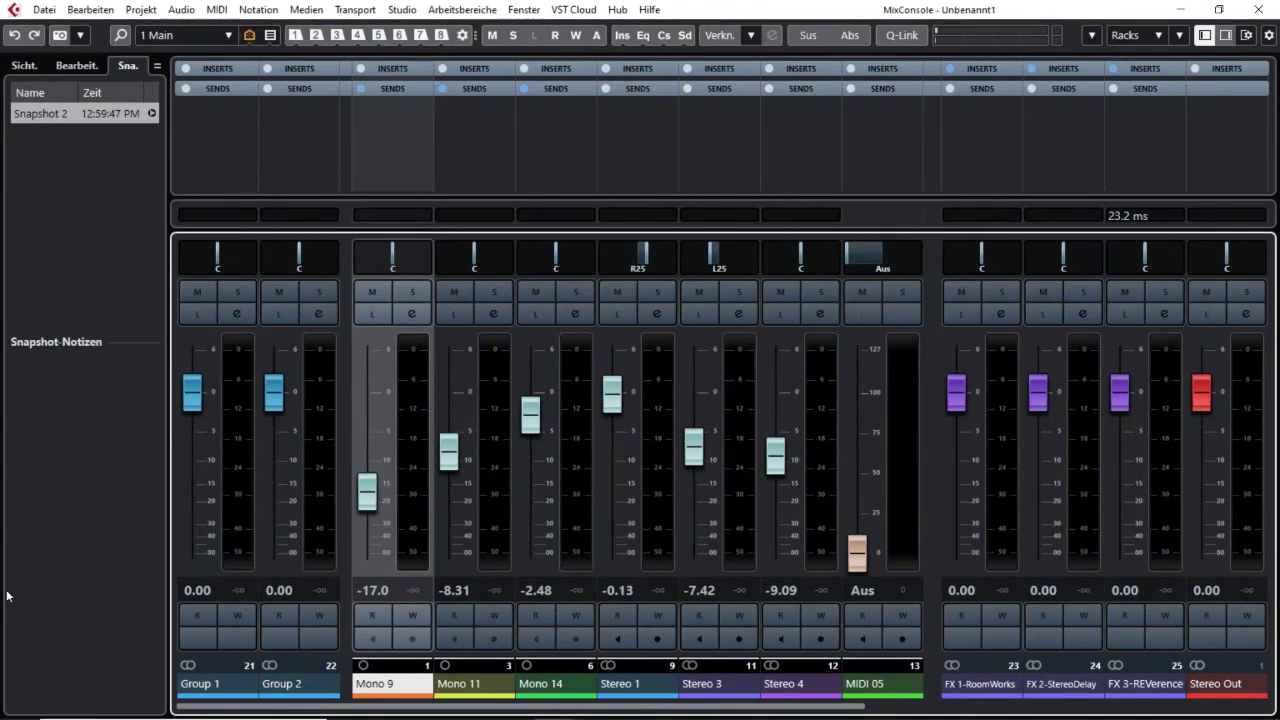
pyautogui.click(29, 69)
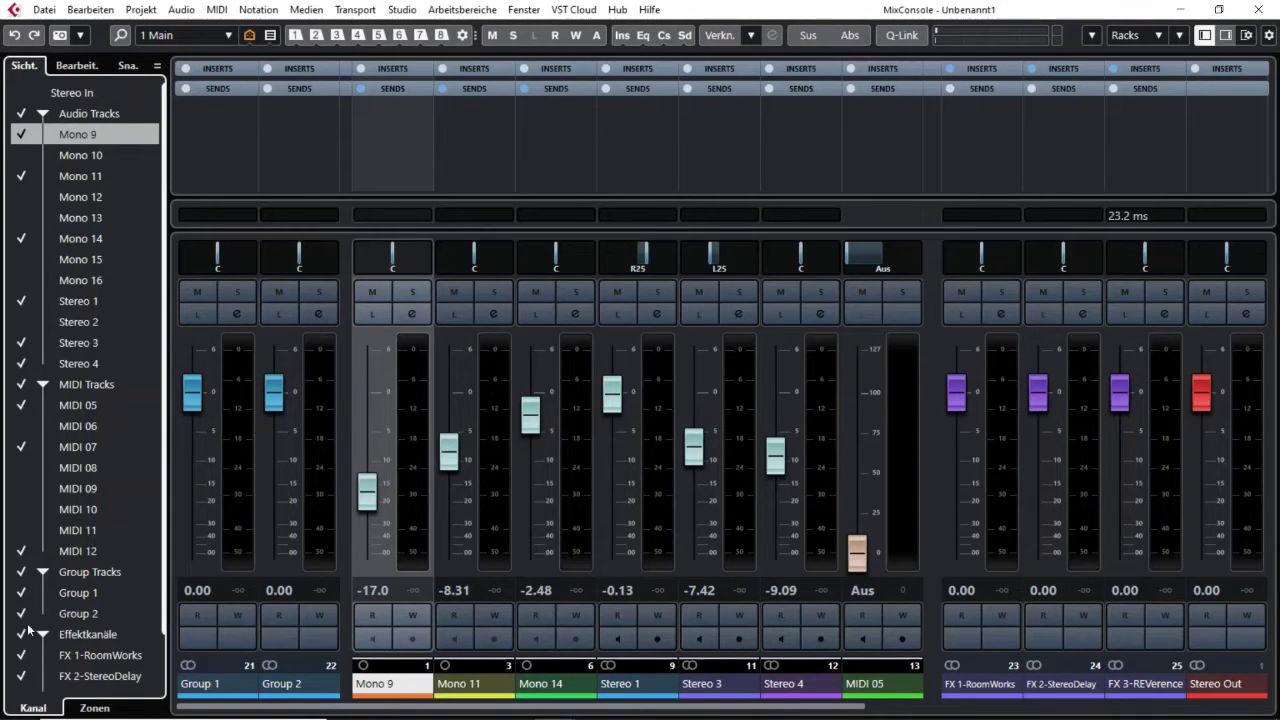
pyautogui.scroll(-1, 70, 546)
pyautogui.scroll(1, 70, 546)
pyautogui.scroll(-1, 70, 546)
pyautogui.scroll(1, 70, 546)
pyautogui.click(43, 114)
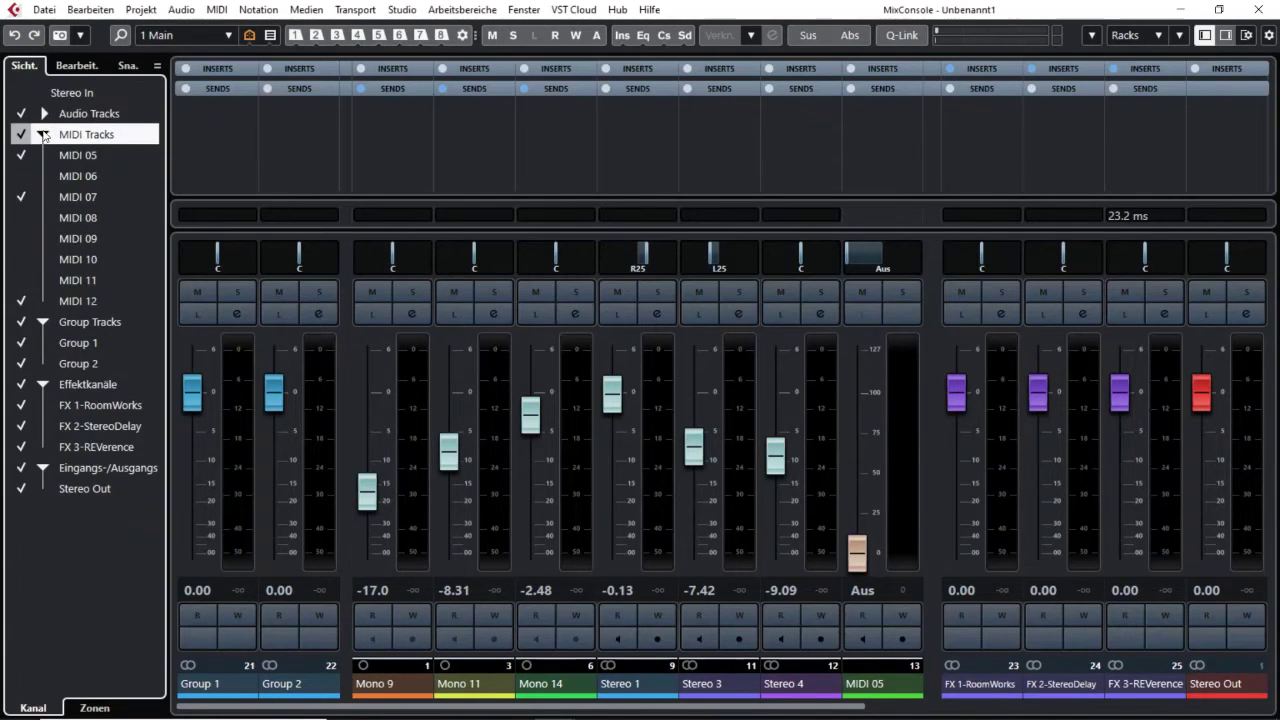
pyautogui.click(43, 134)
pyautogui.click(43, 155)
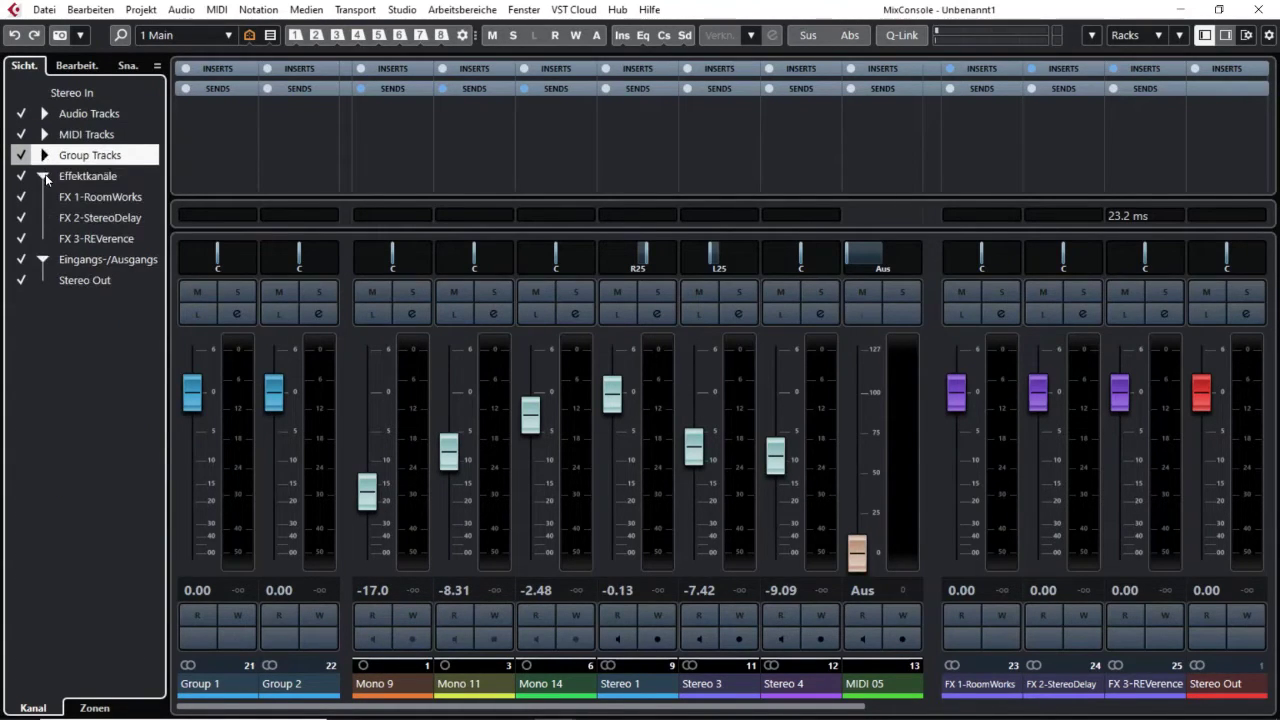
pyautogui.click(43, 176)
pyautogui.click(43, 197)
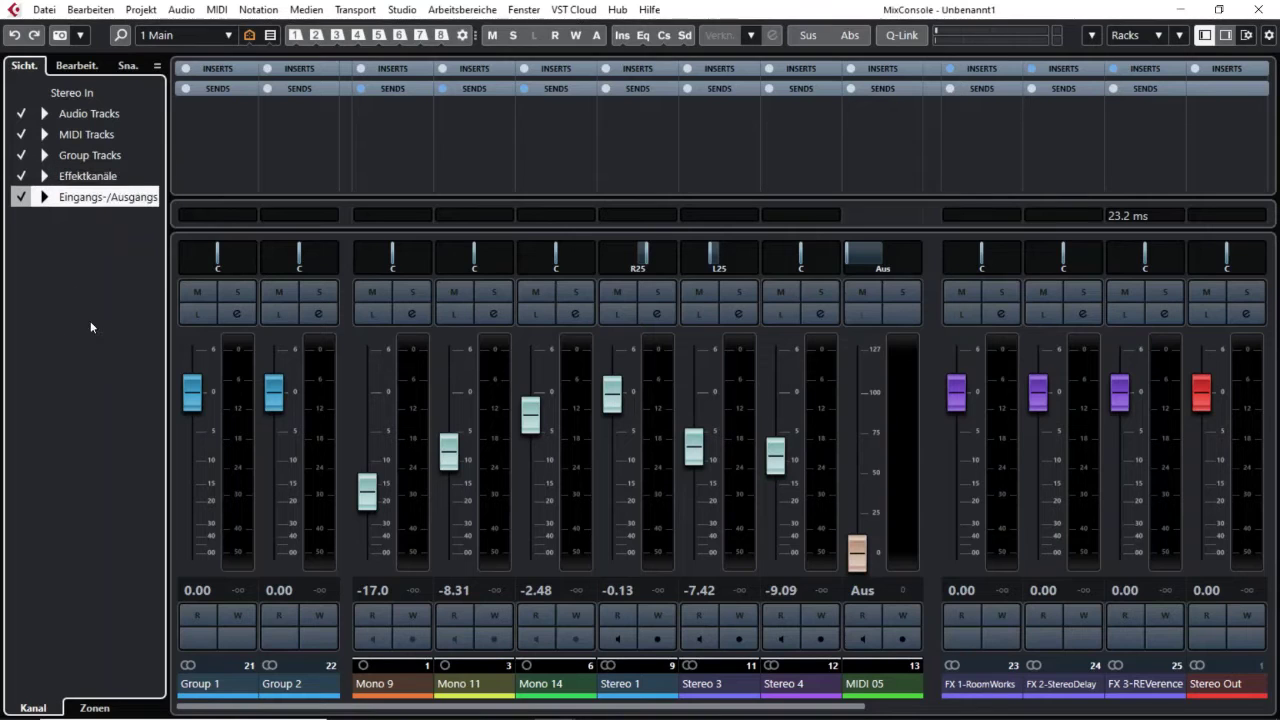
# Make the MIDI 09 channel visible and hide all effect channels in the mixer.
pyautogui.click(43, 155)
pyautogui.click(43, 134)
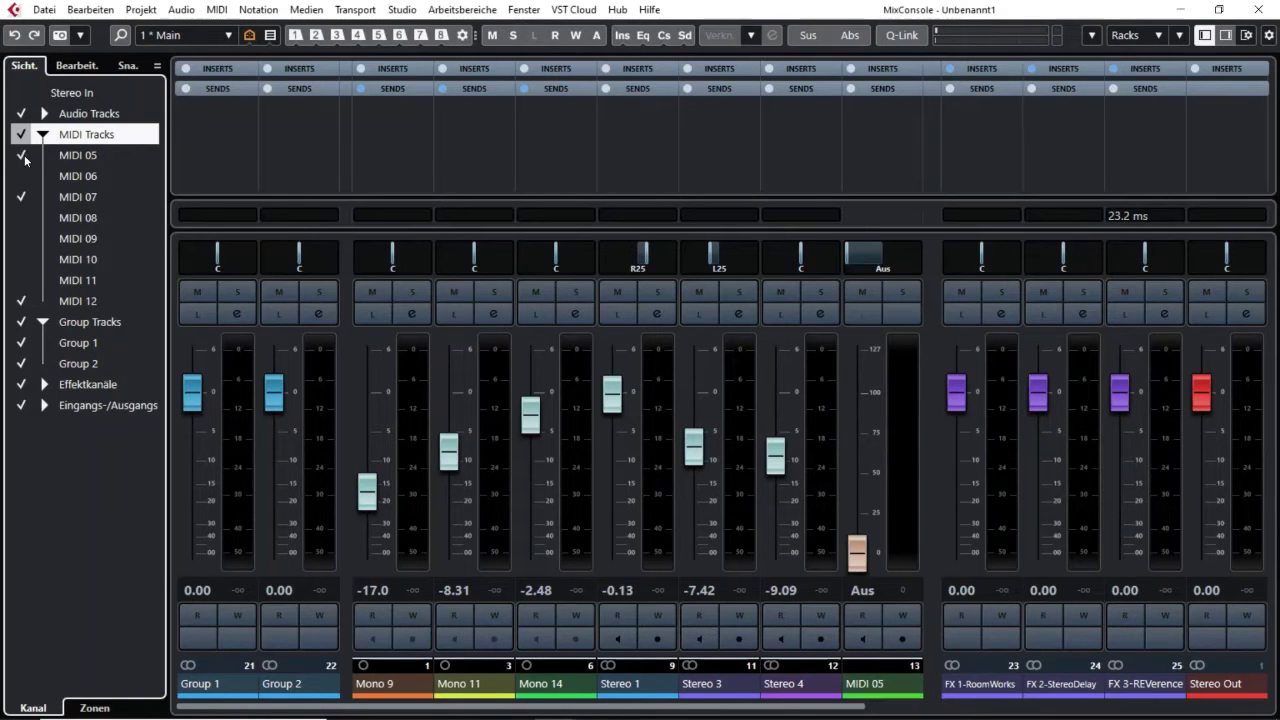
pyautogui.click(17, 241)
pyautogui.click(21, 300)
pyautogui.click(22, 386)
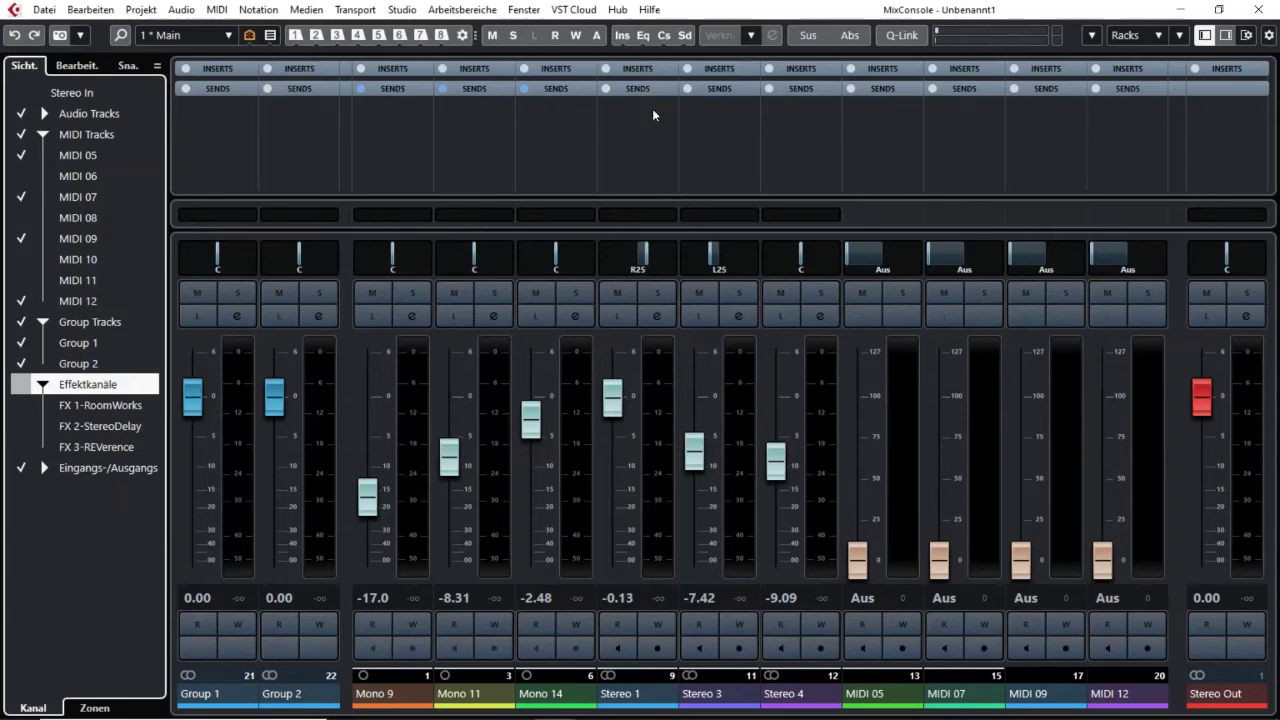
pyautogui.click(1205, 35)
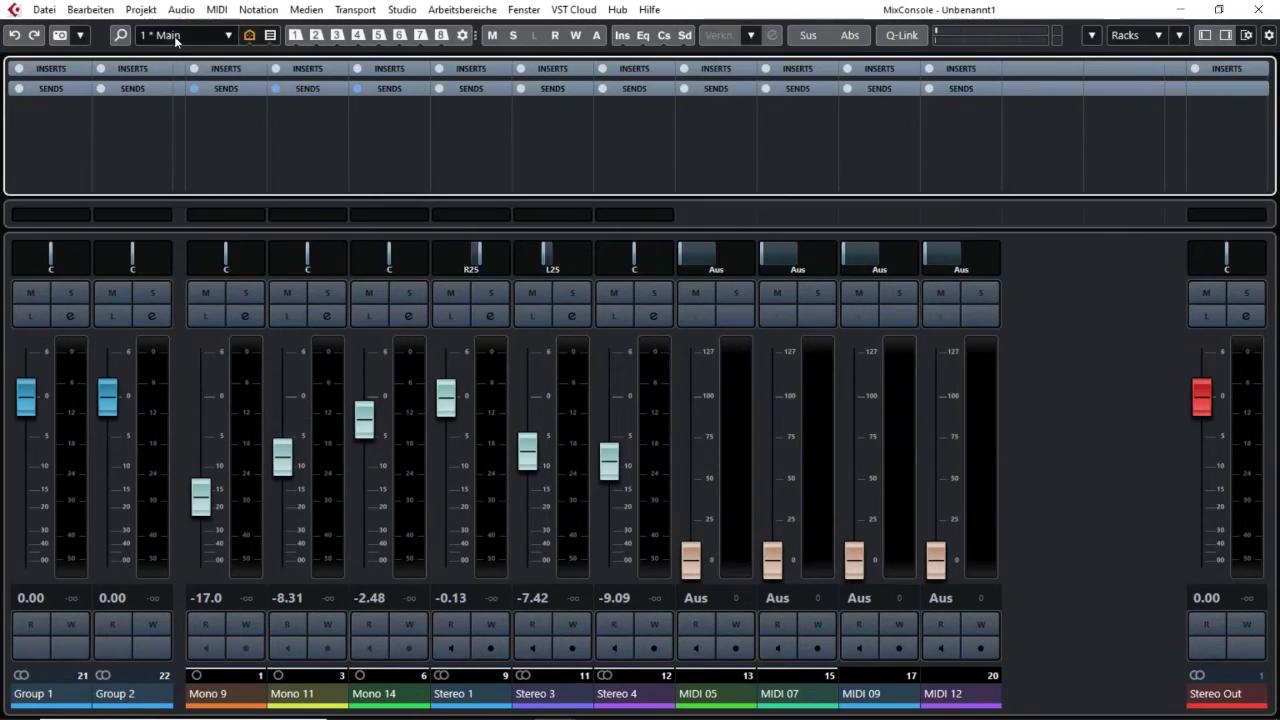
# Save the current channel visibility as a new configuration named "Main no FX".
pyautogui.click(218, 37)
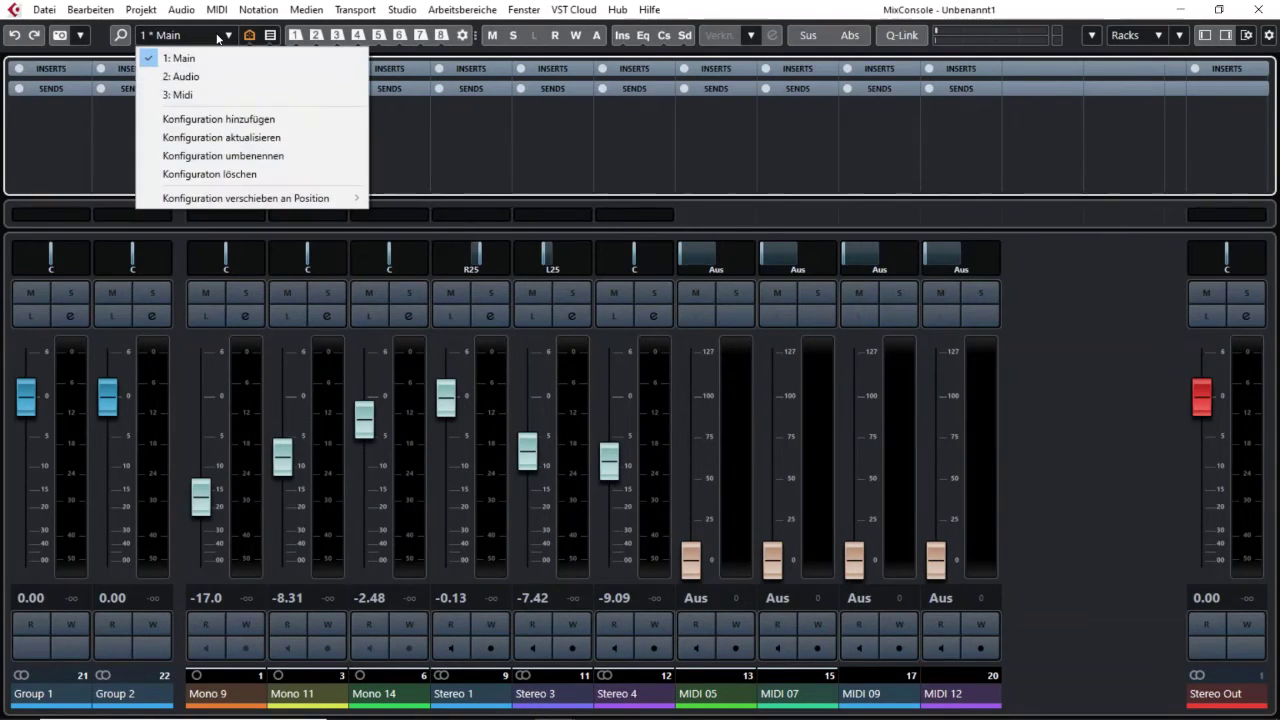
pyautogui.click(252, 126)
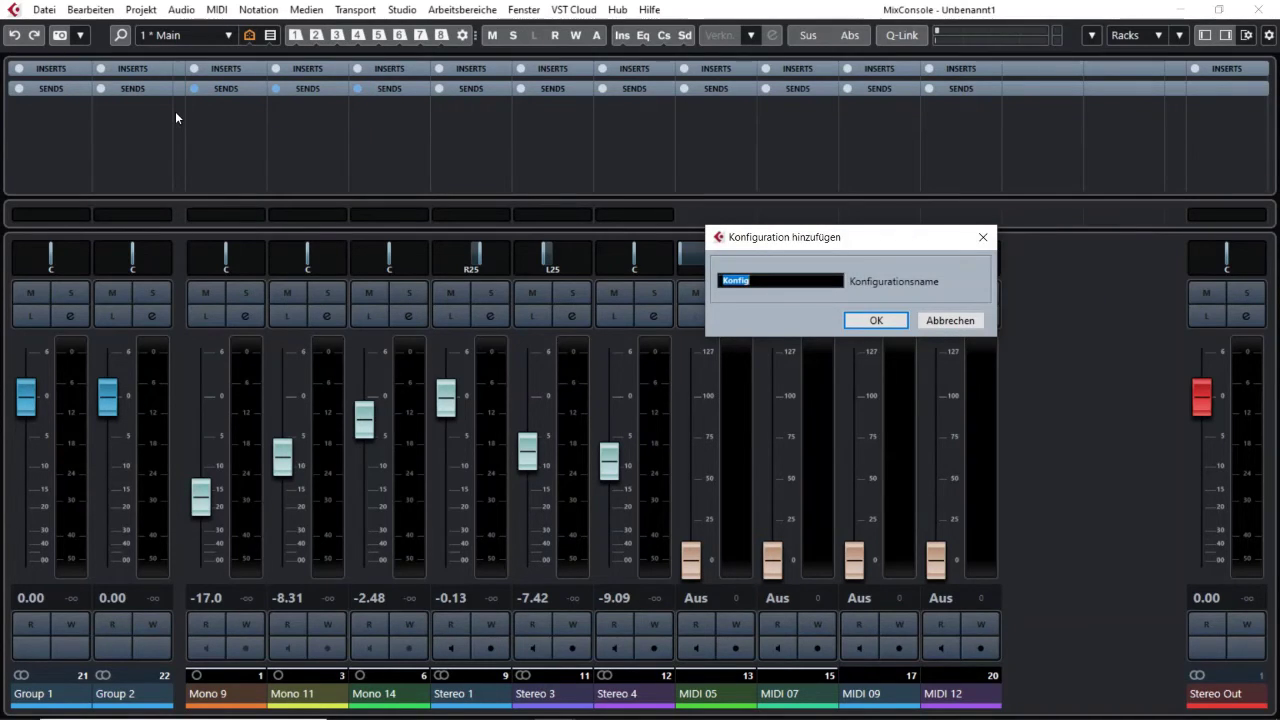
pyautogui.write('Main no FX')
pyautogui.click(875, 320)
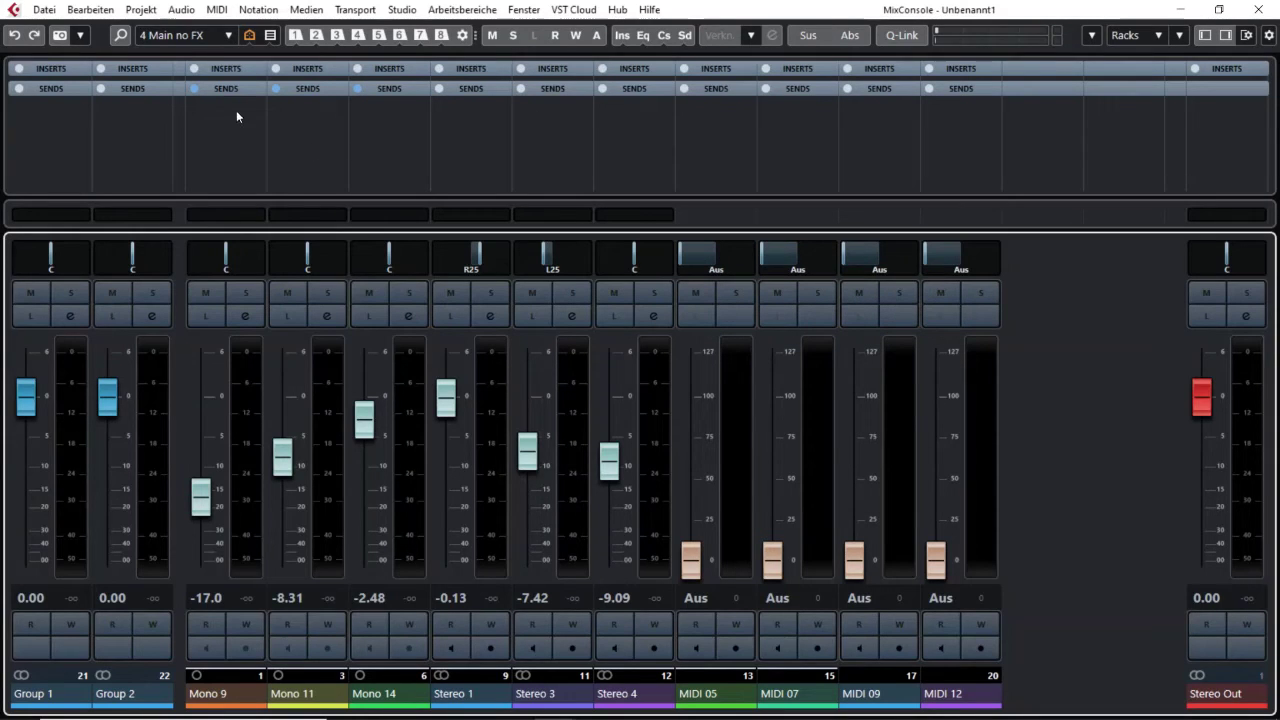
# Compare the Main and Midi configurations and return to Main no FX.
pyautogui.click(211, 38)
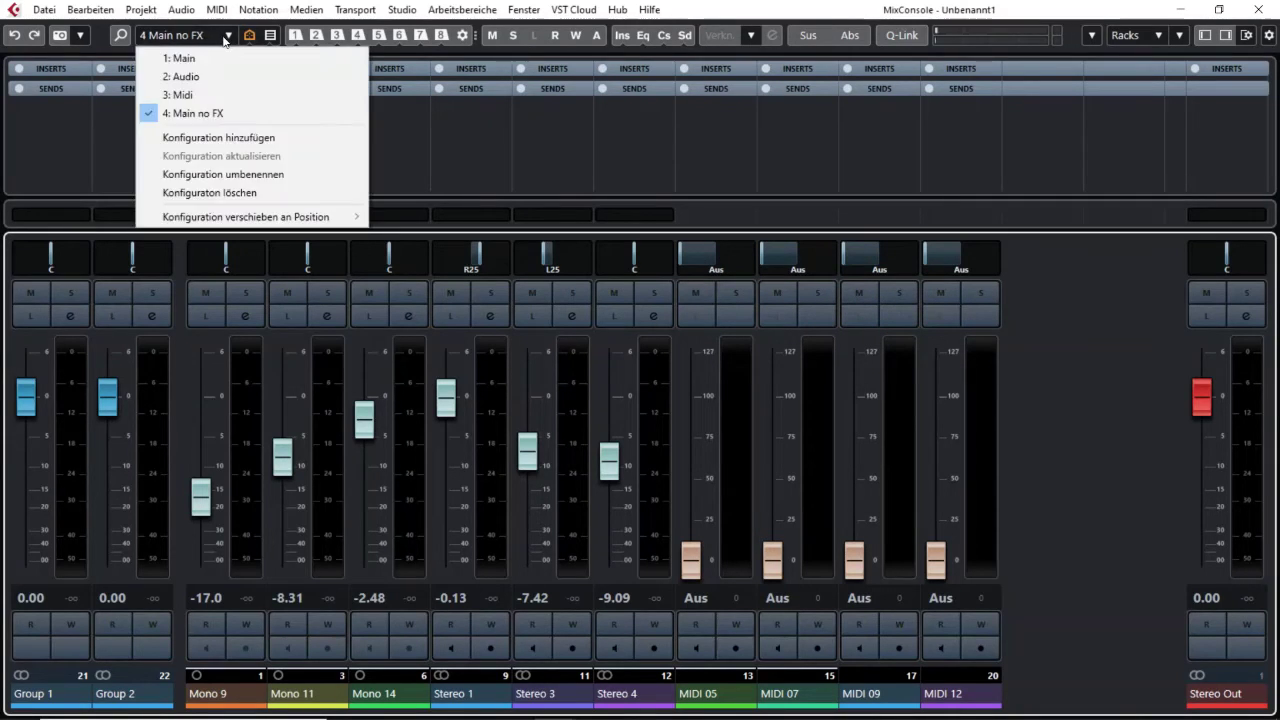
pyautogui.click(207, 59)
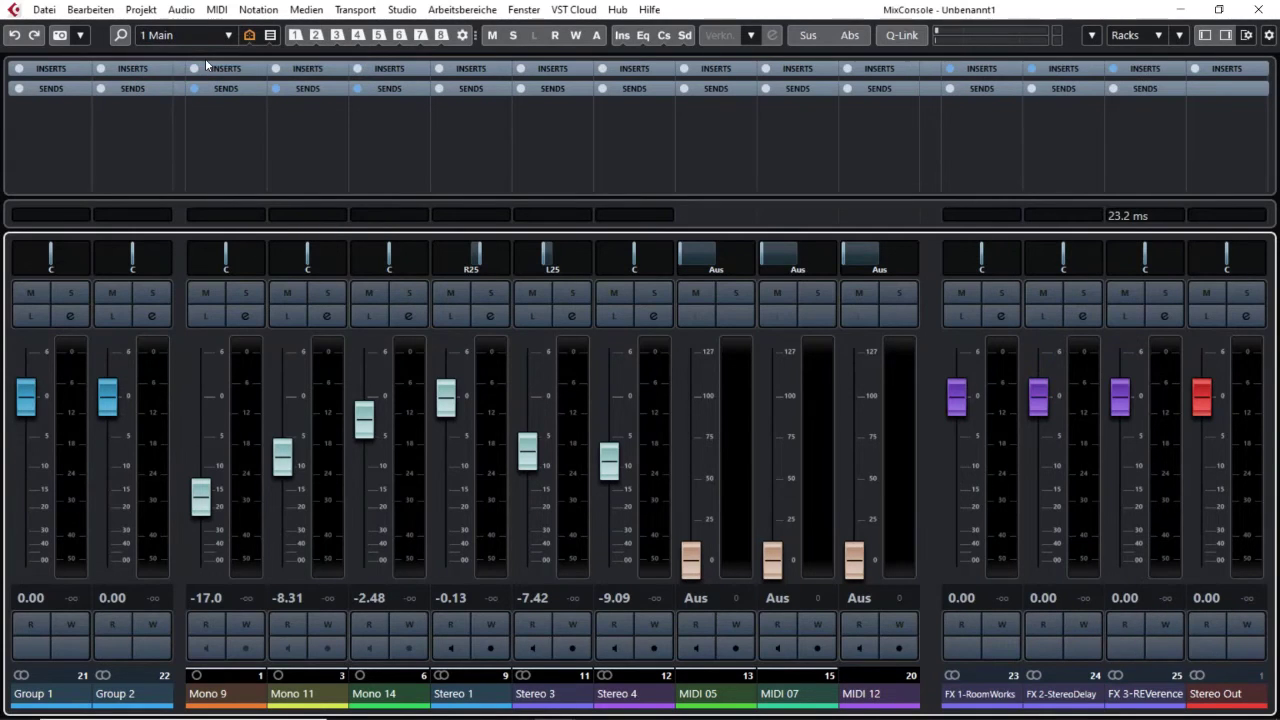
pyautogui.click(212, 38)
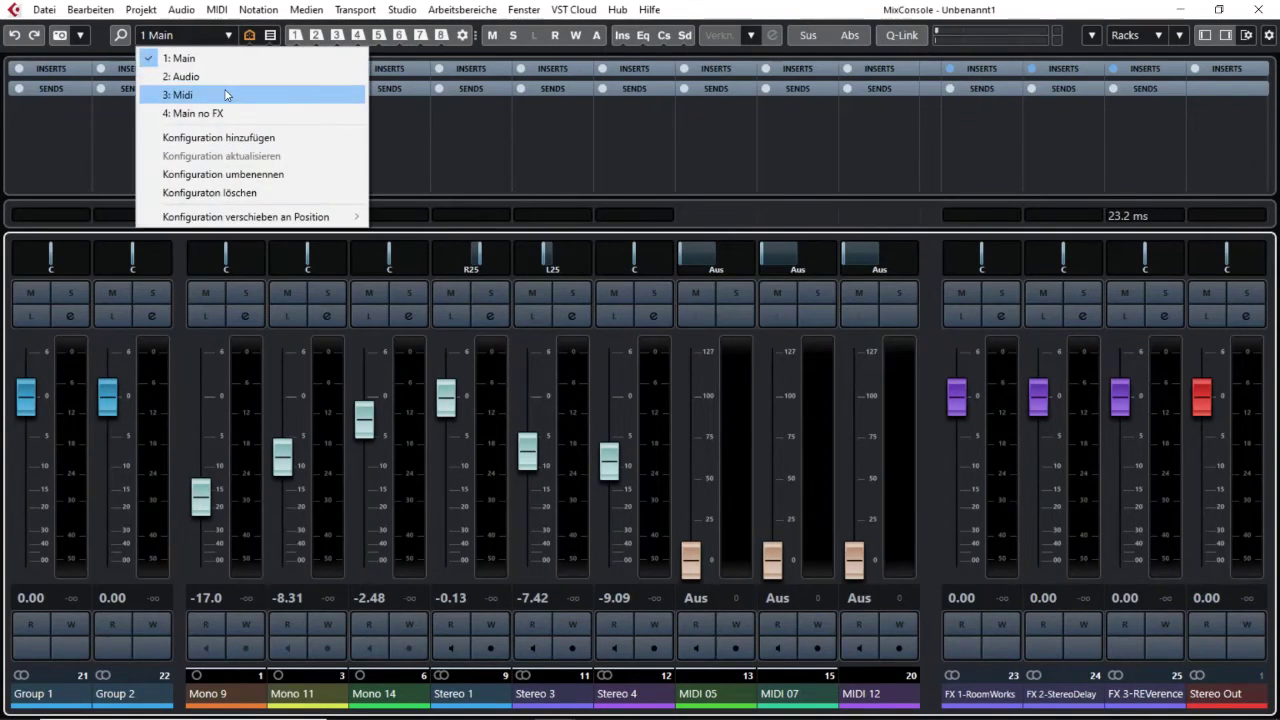
pyautogui.click(223, 92)
pyautogui.click(222, 39)
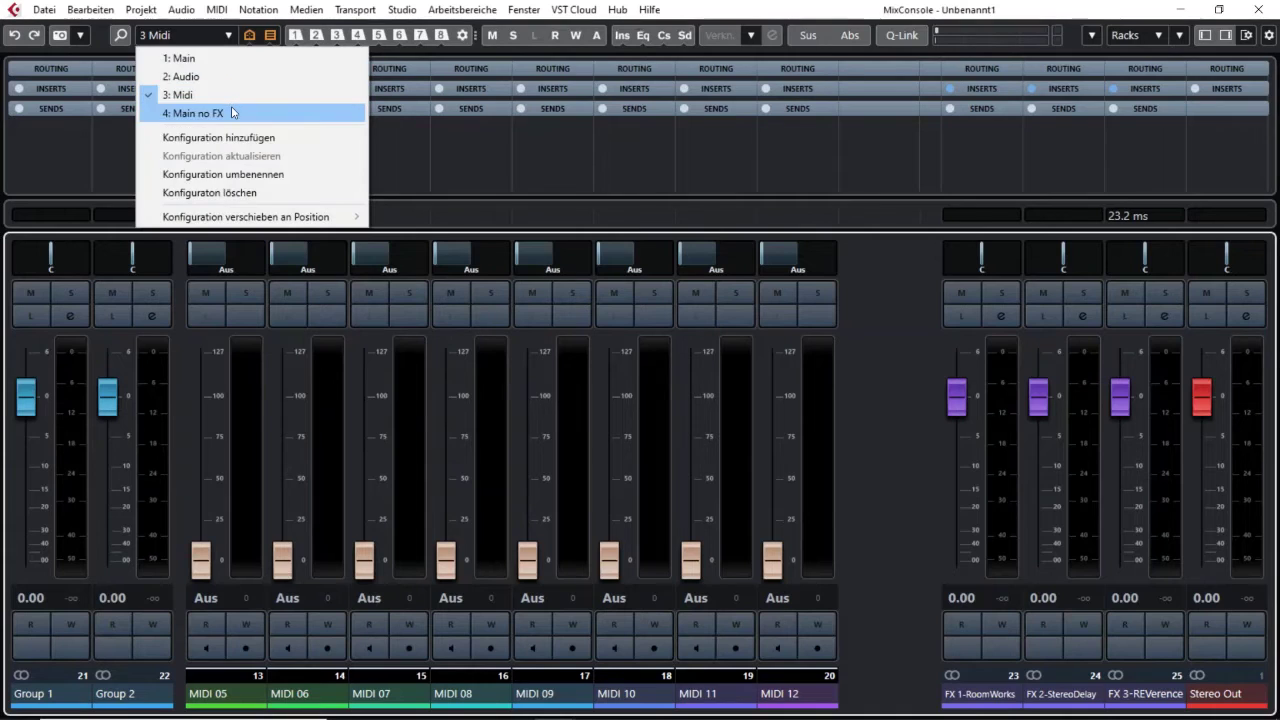
pyautogui.click(232, 109)
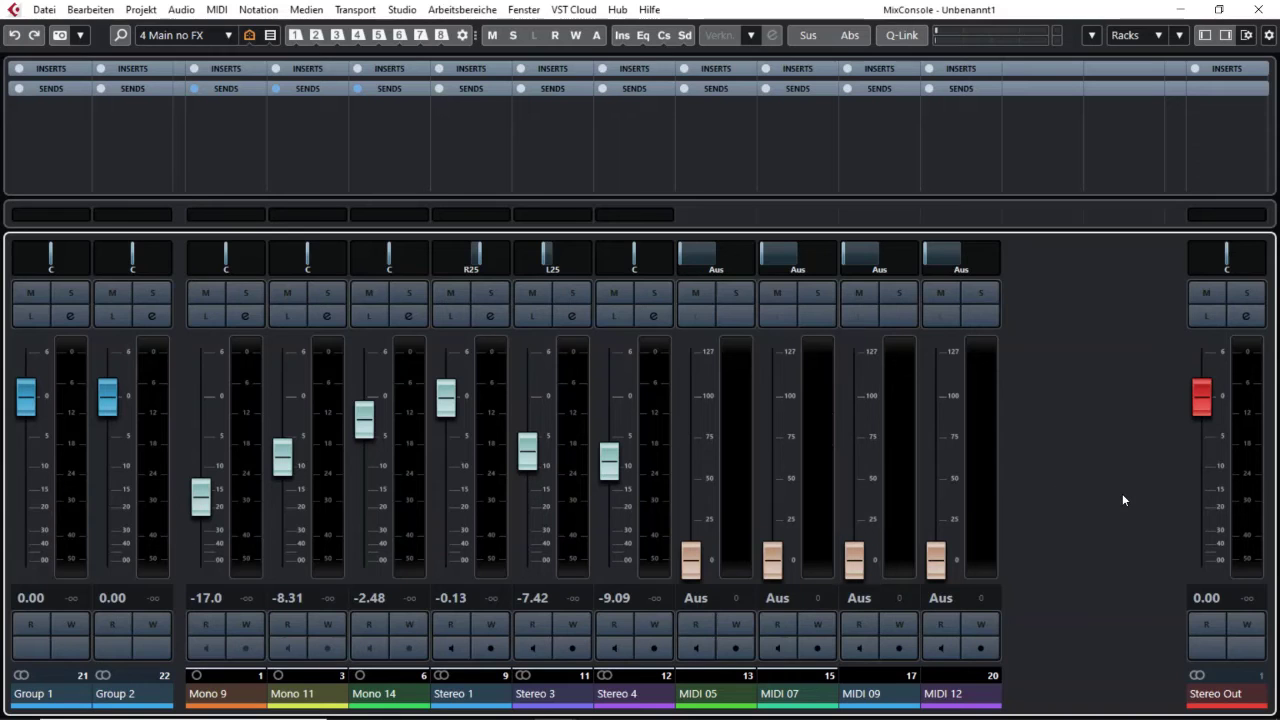
# Toggle the visibility of the whole MIDI Tracks folder several times, ending with all MIDI channels hidden.
pyautogui.click(1205, 35)
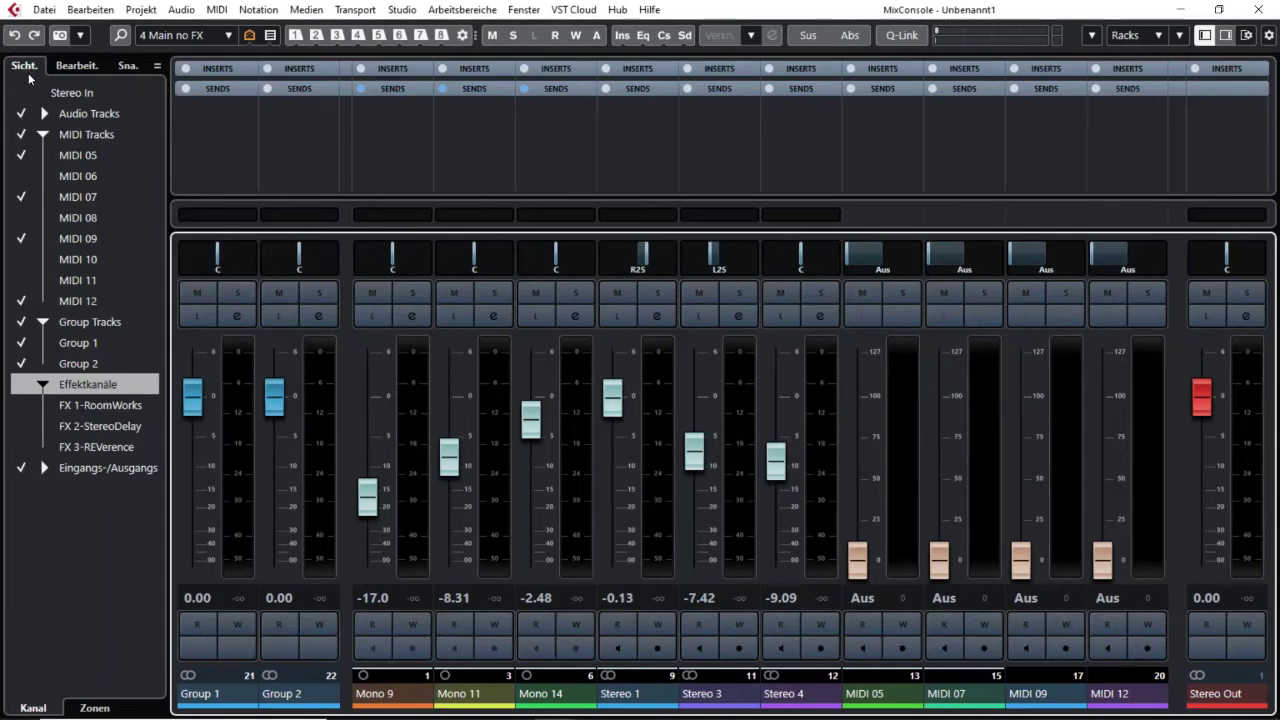
pyautogui.click(21, 135)
pyautogui.click(21, 135)
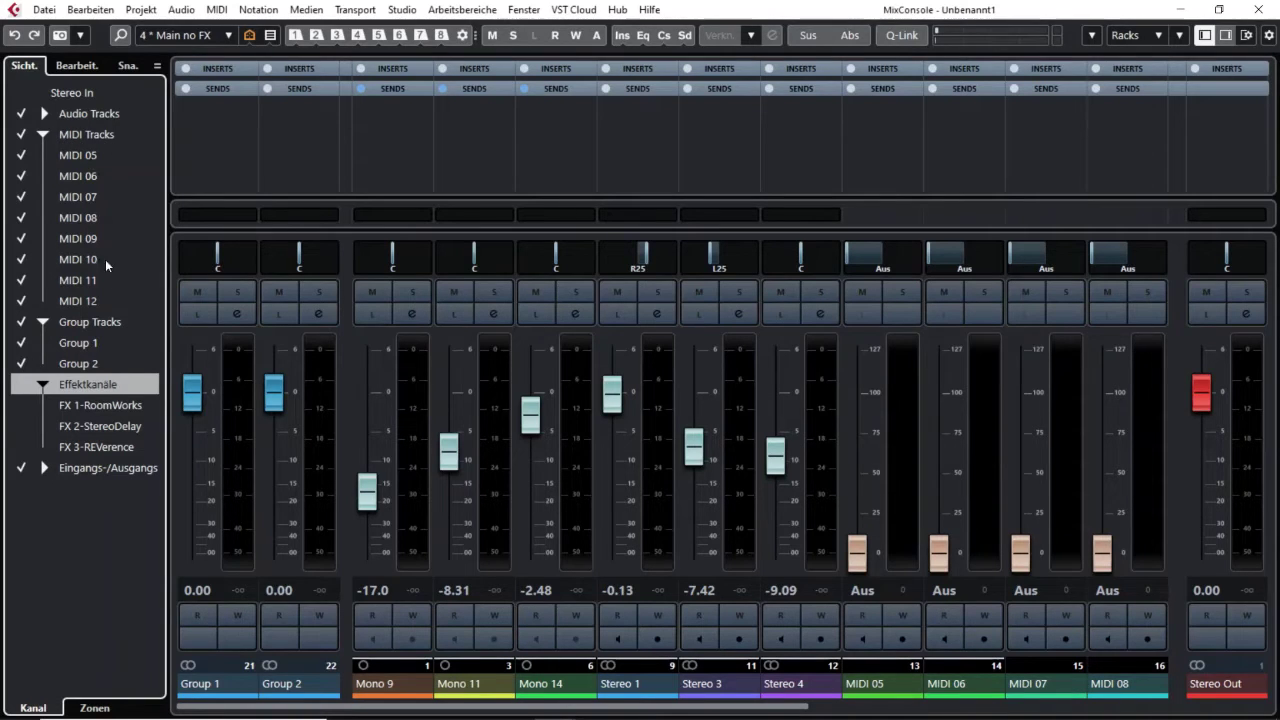
pyautogui.click(21, 136)
pyautogui.click(21, 136)
pyautogui.click(18, 138)
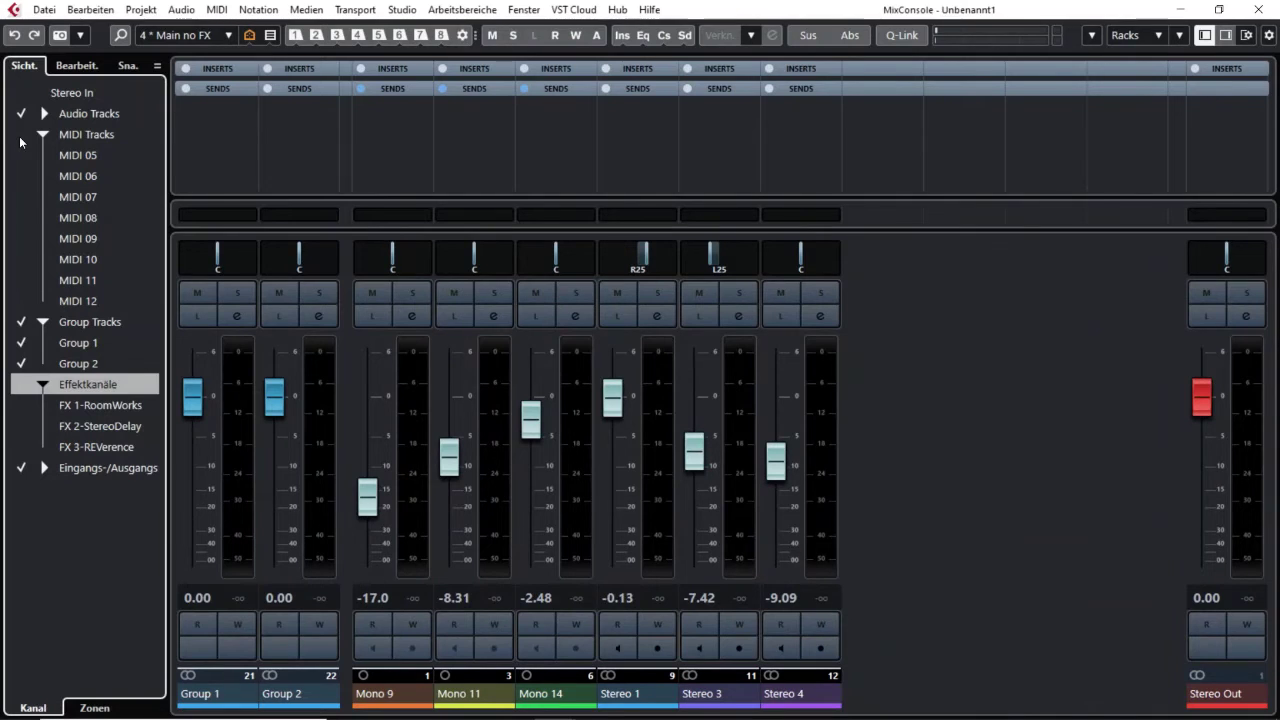
# Show the whole MIDI Tracks folder in the mixer, with MIDI 05, MIDI 06, MIDI 09 and MIDI 11 individually hidden.
pyautogui.click(19, 139)
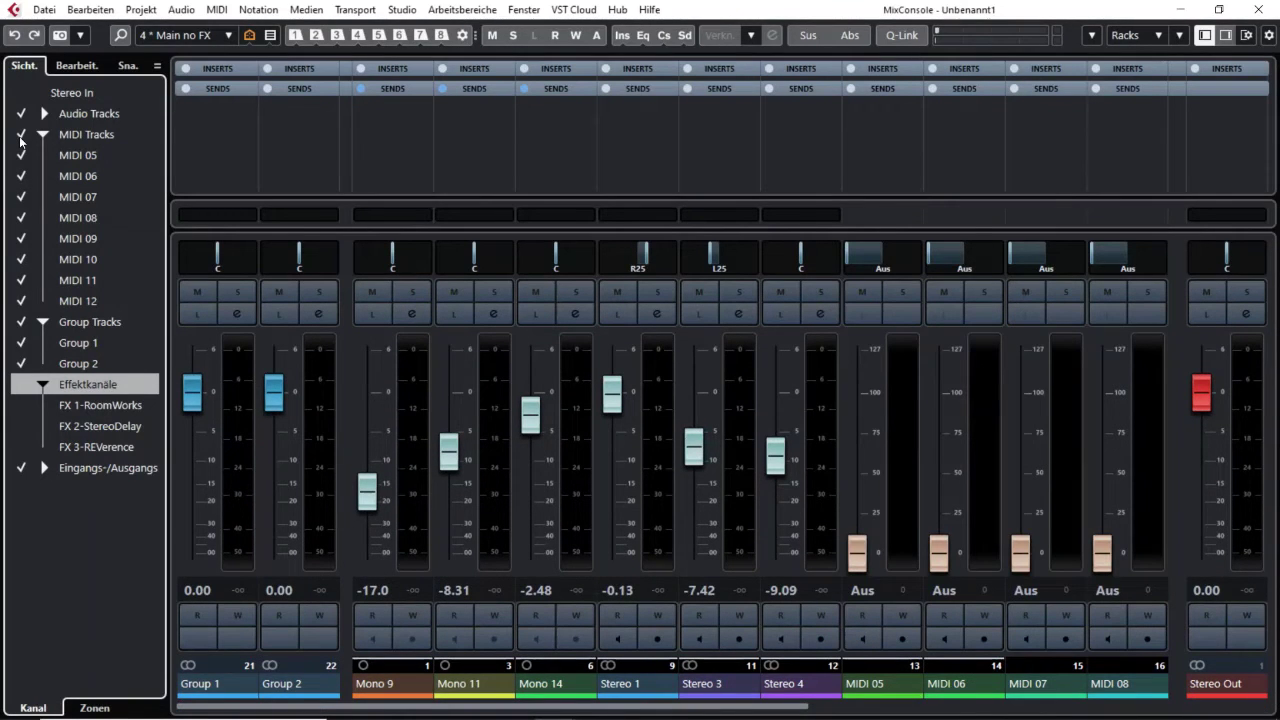
pyautogui.click(18, 199)
pyautogui.click(18, 199)
pyautogui.click(18, 199)
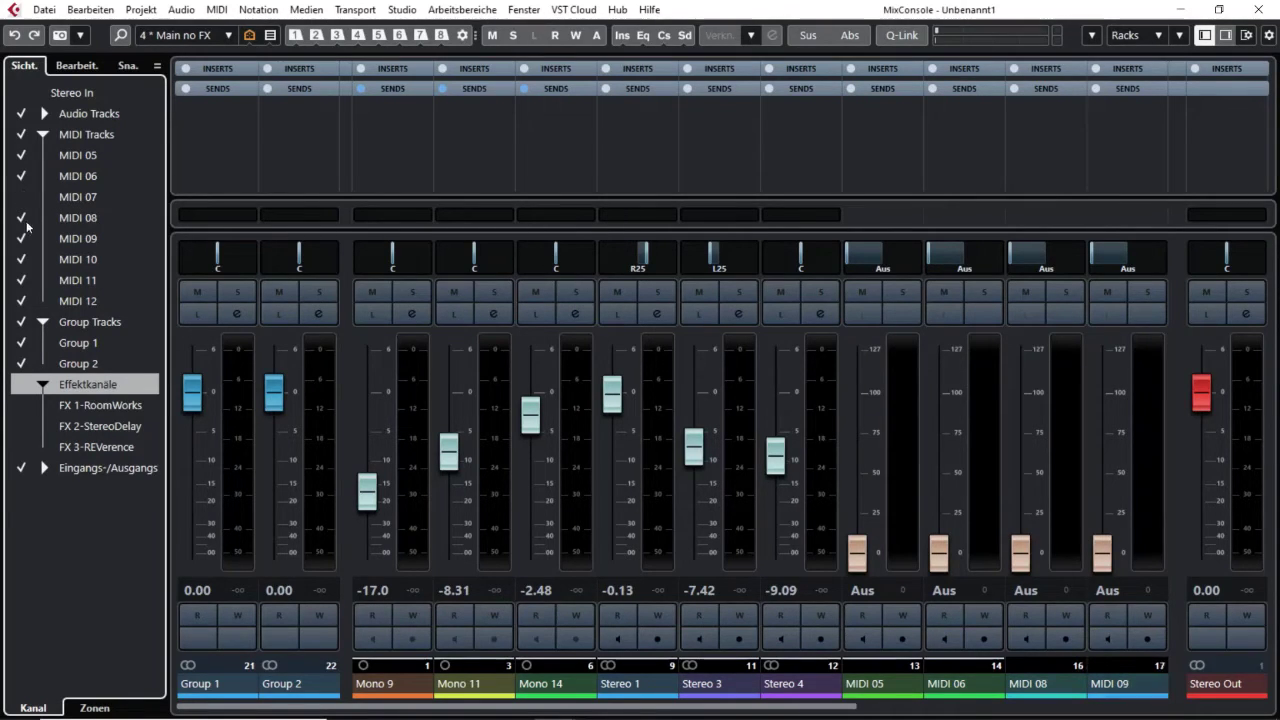
pyautogui.click(20, 199)
pyautogui.click(20, 238)
pyautogui.click(20, 280)
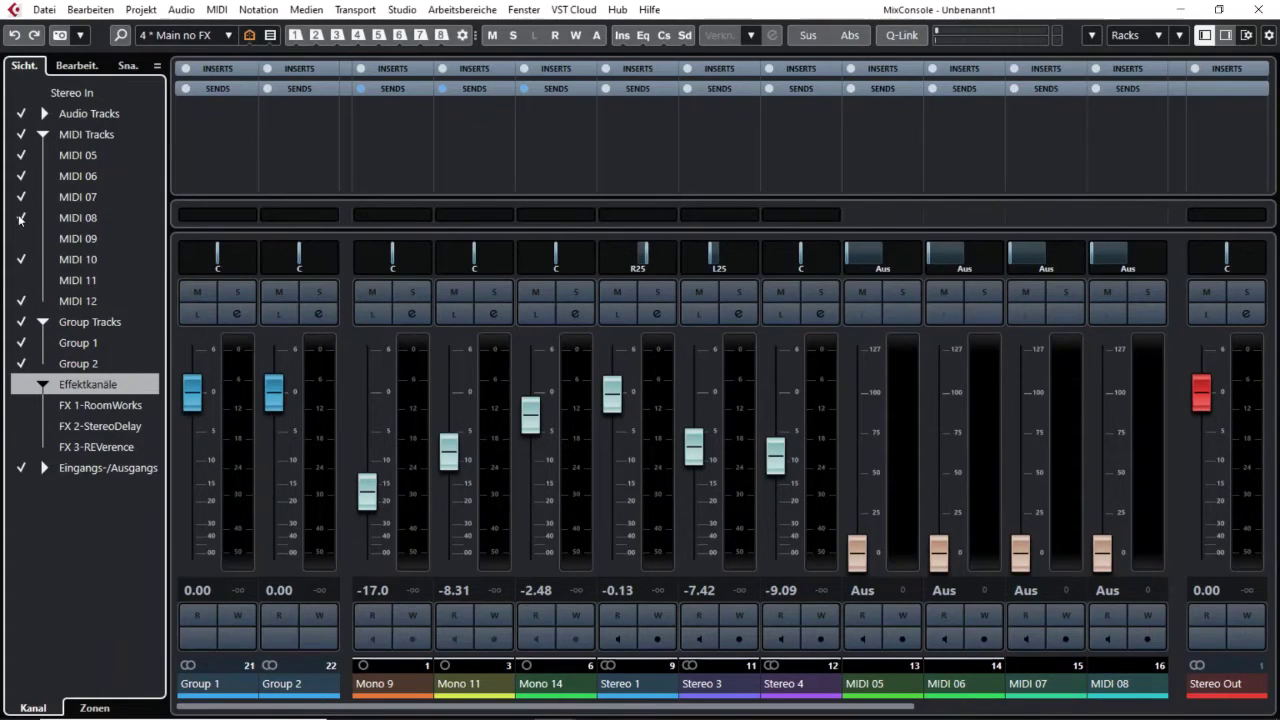
pyautogui.click(20, 176)
pyautogui.click(20, 156)
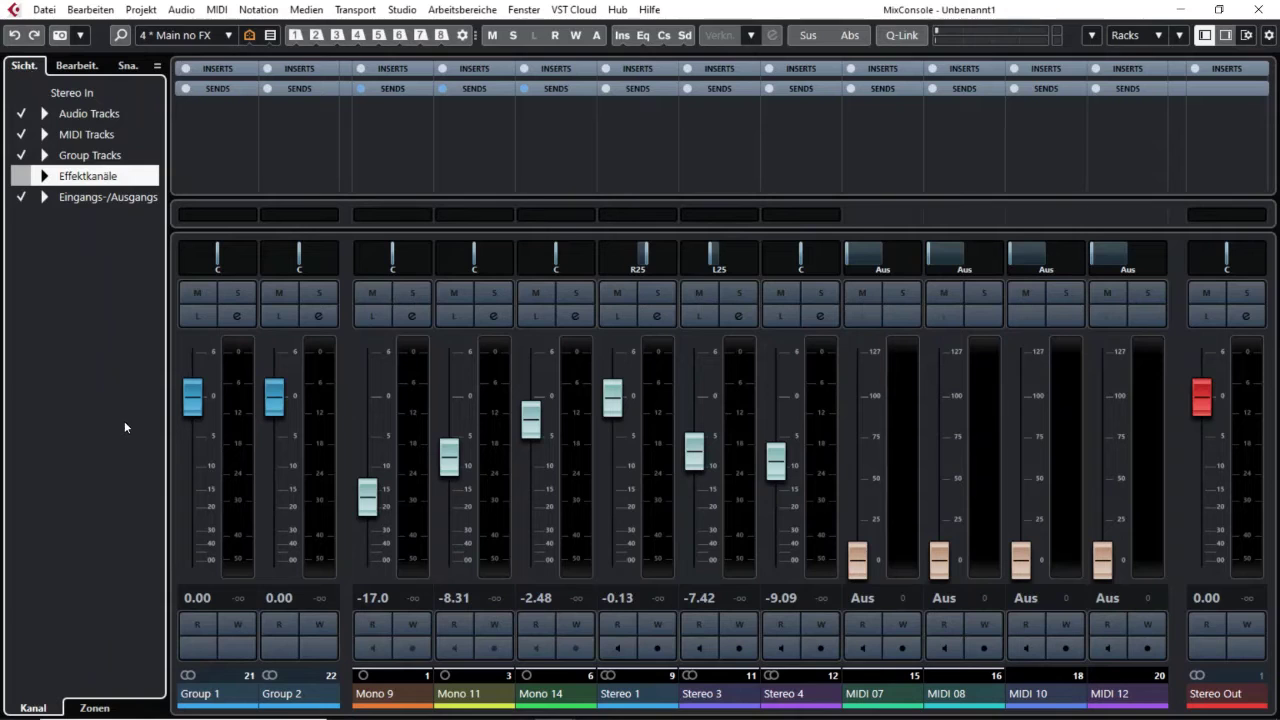
# Display the zone assignments in the channel selector and expand the audio, MIDI, group, effect and input/output folders.
pyautogui.click(92, 709)
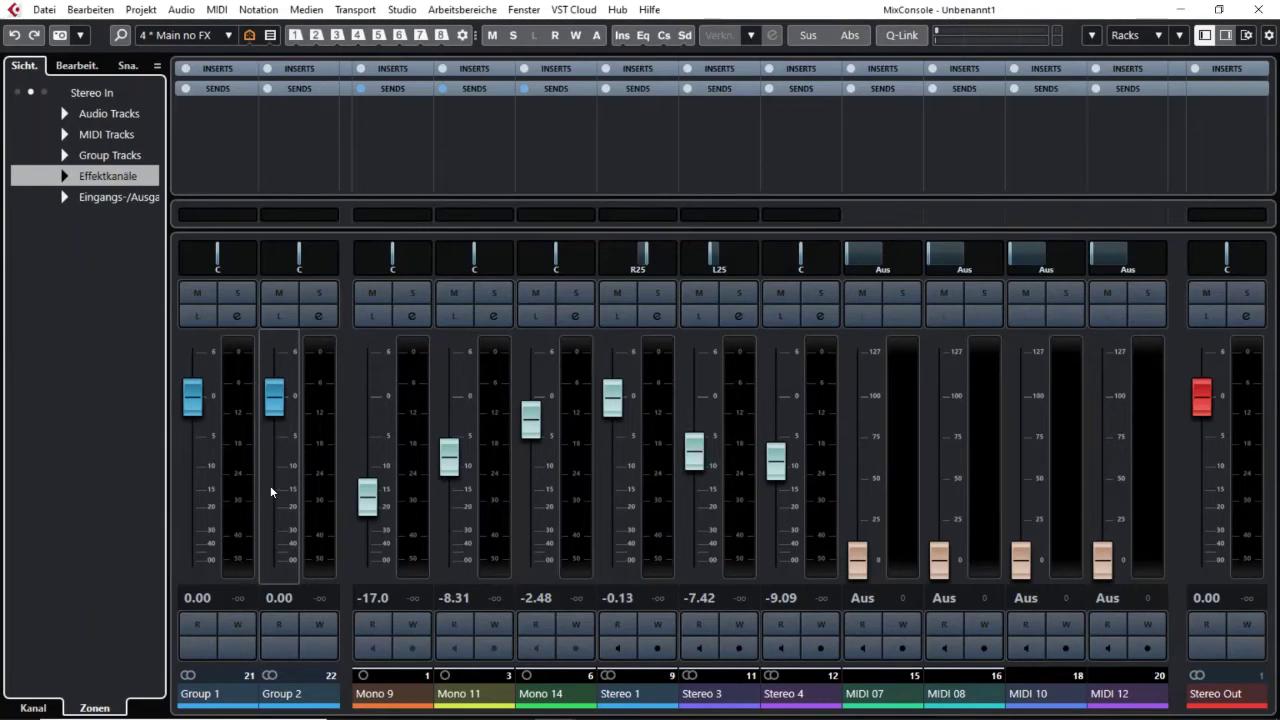
pyautogui.click(64, 197)
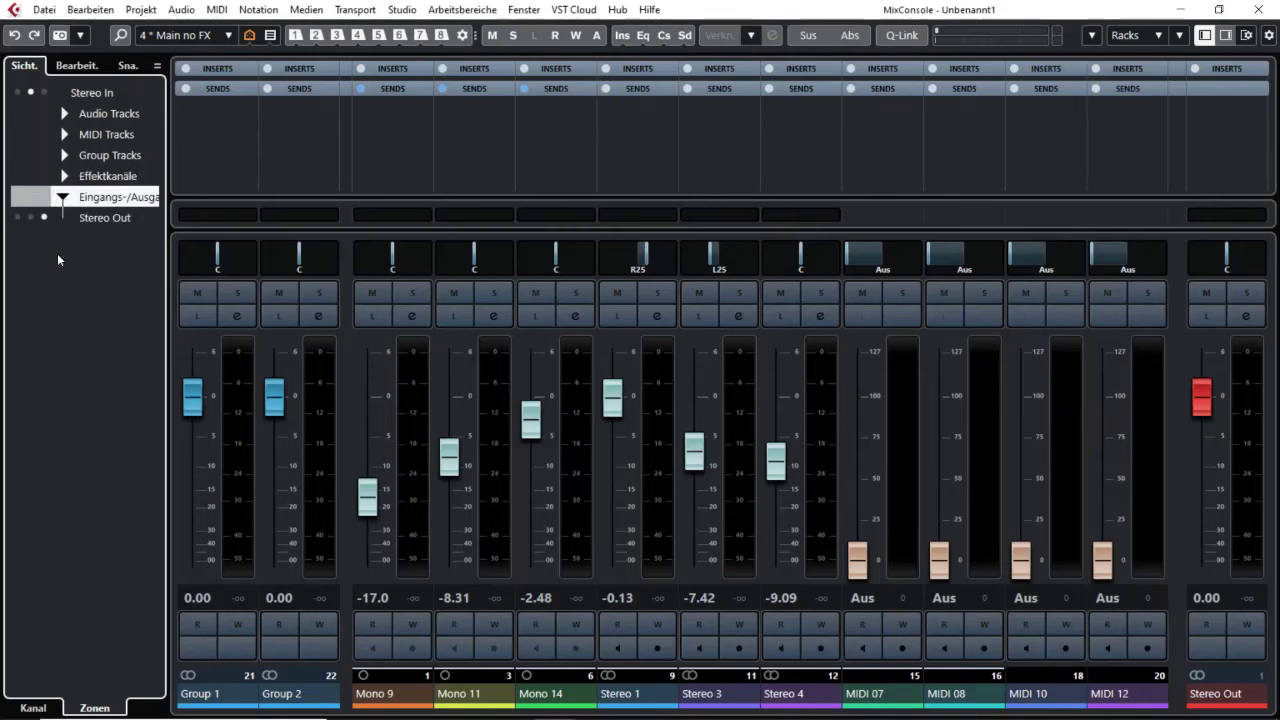
pyautogui.click(64, 176)
pyautogui.click(64, 155)
pyautogui.click(64, 134)
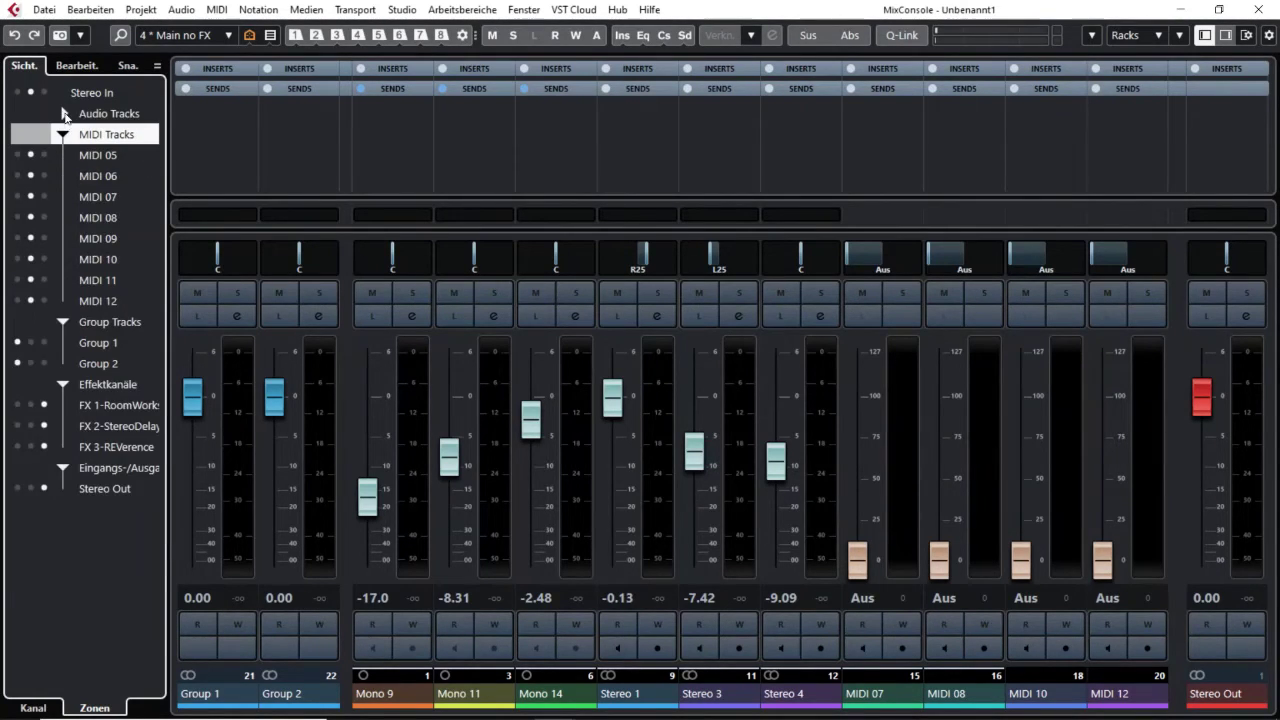
pyautogui.click(64, 113)
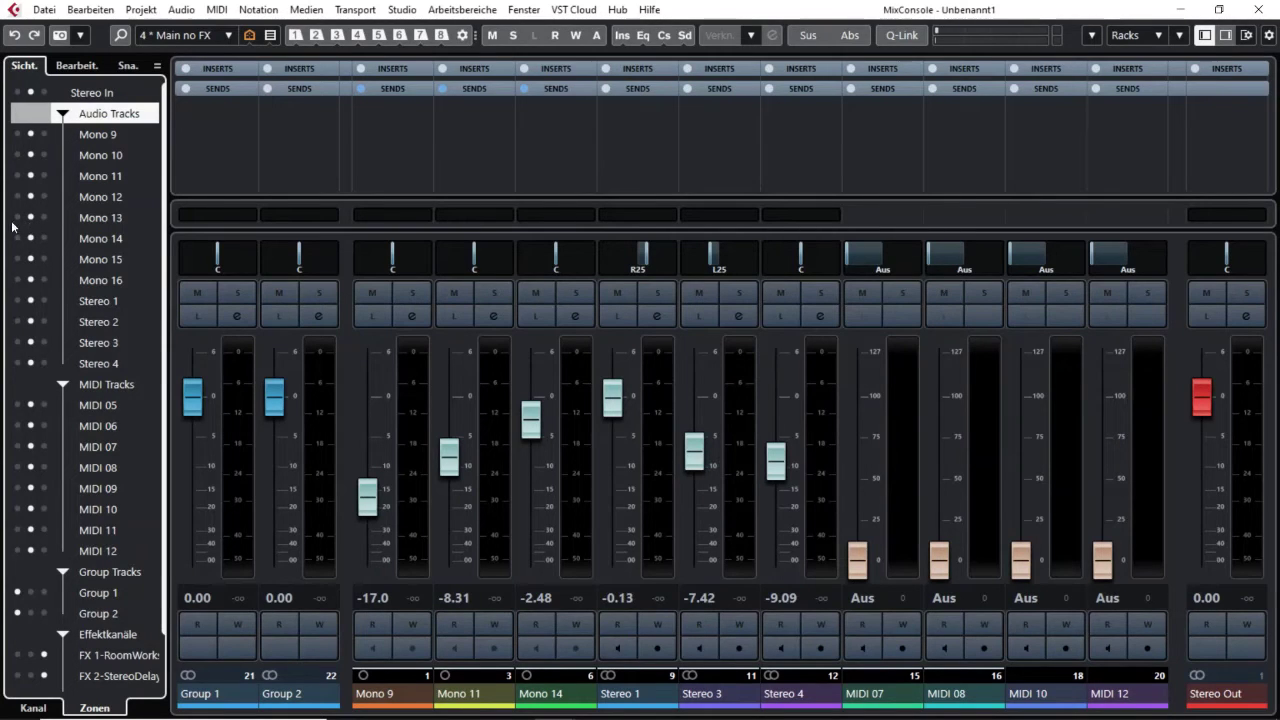
pyautogui.scroll(-1, 20, 425)
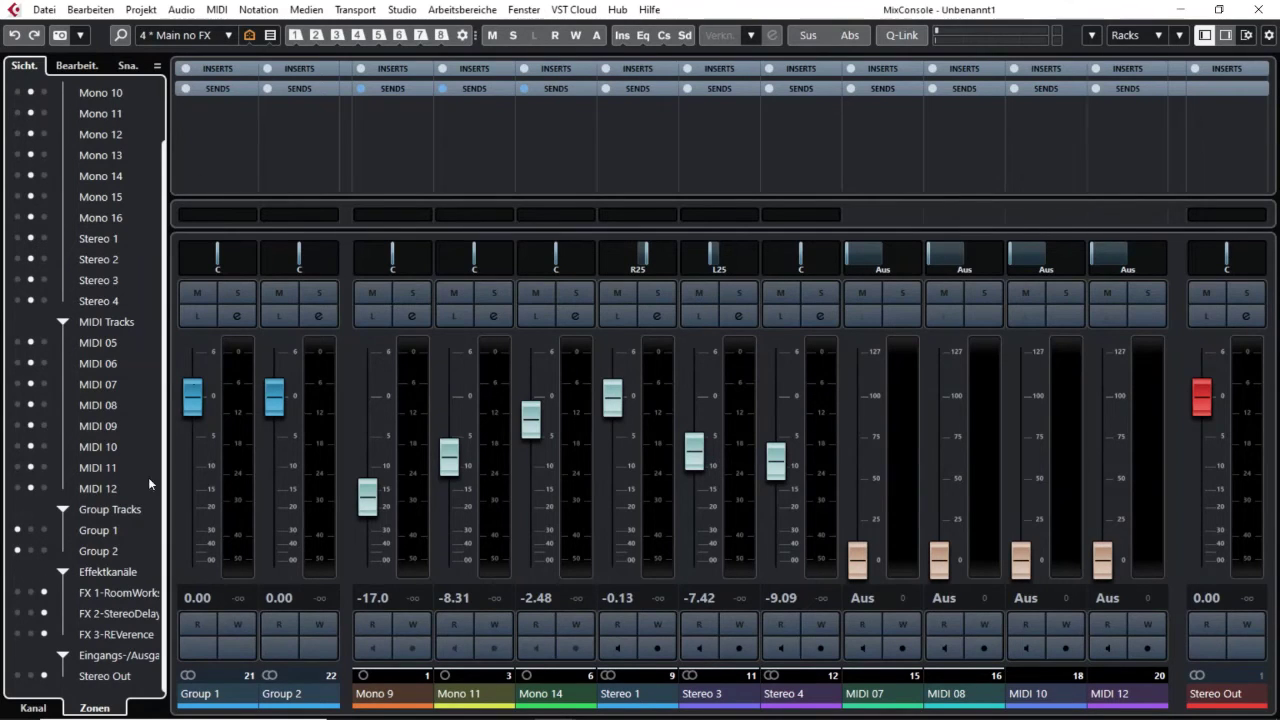
# Assign the Group 2 channel to the middle zone, move it to the right zone, and return it to the left zone.
pyautogui.click(31, 551)
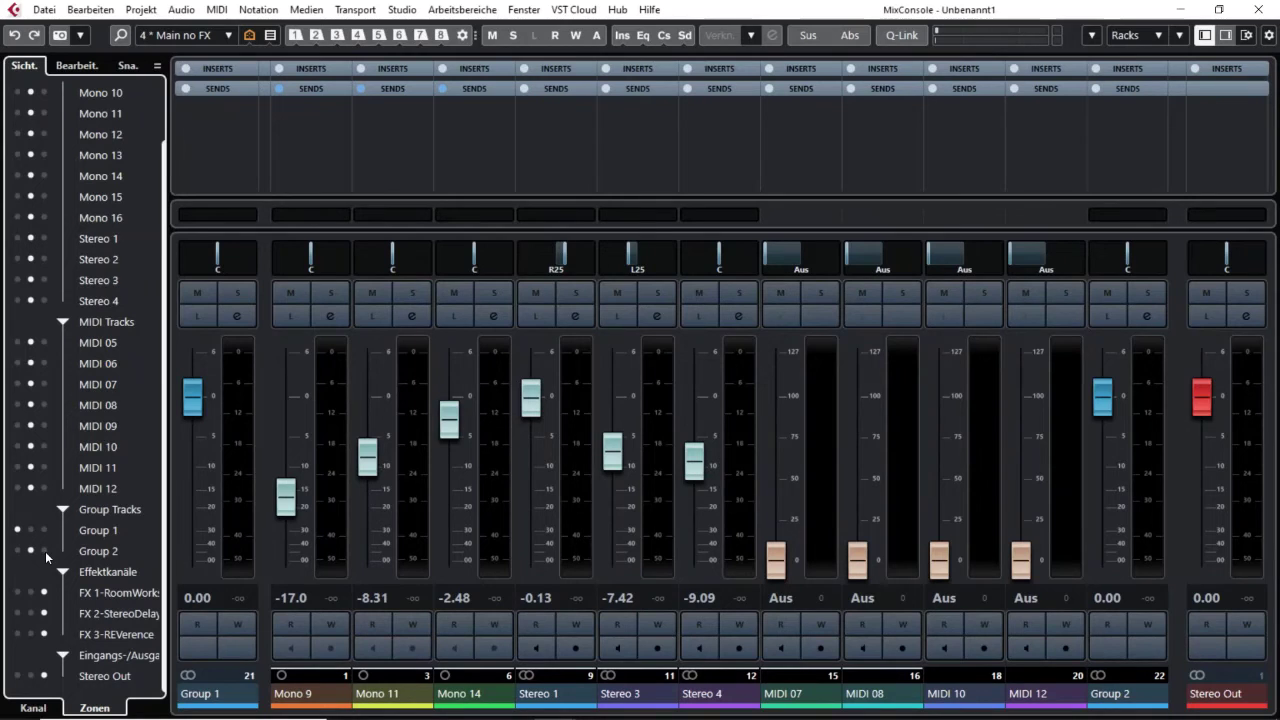
pyautogui.click(45, 551)
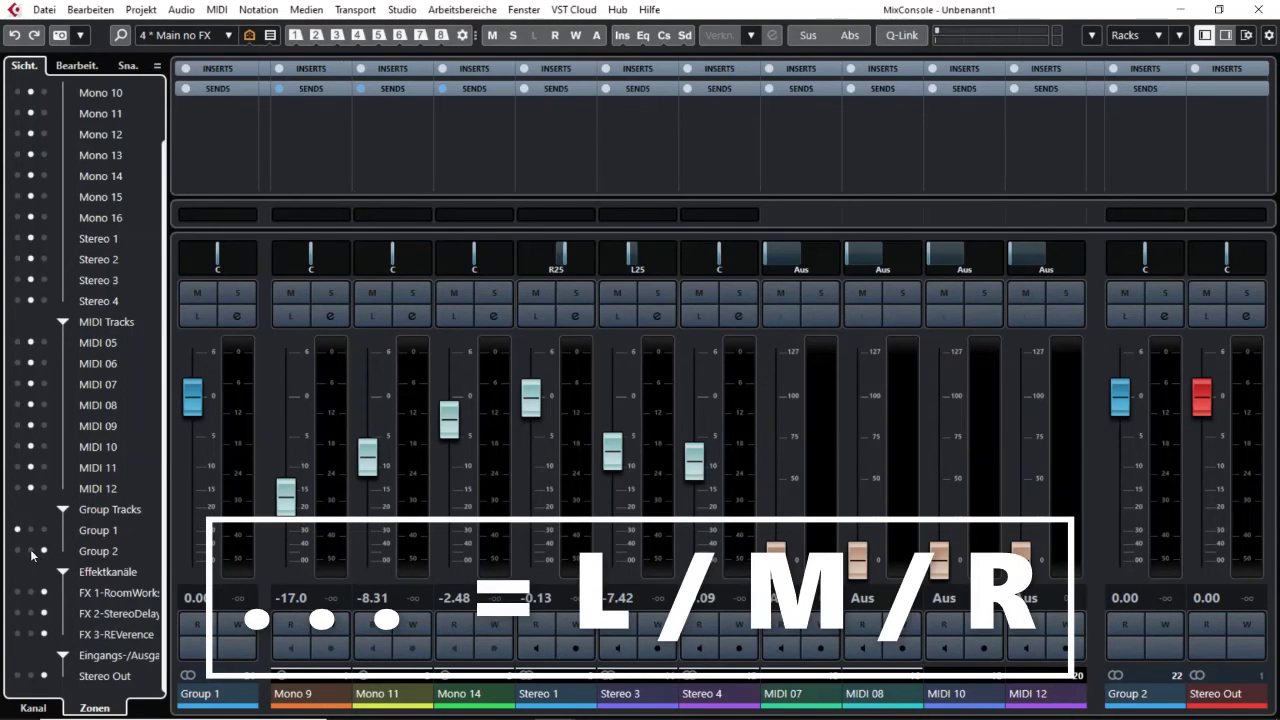
pyautogui.click(18, 551)
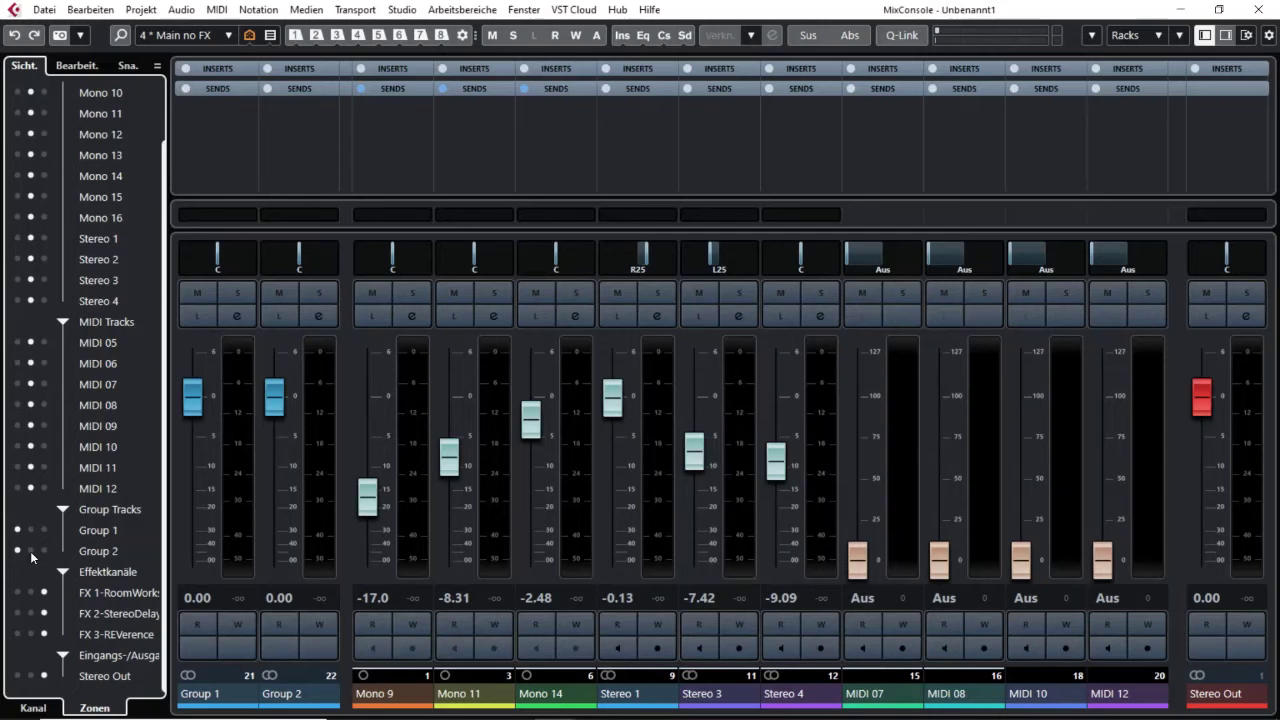
# Hide the channel selector and load the channel configuration "Main".
pyautogui.click(1204, 35)
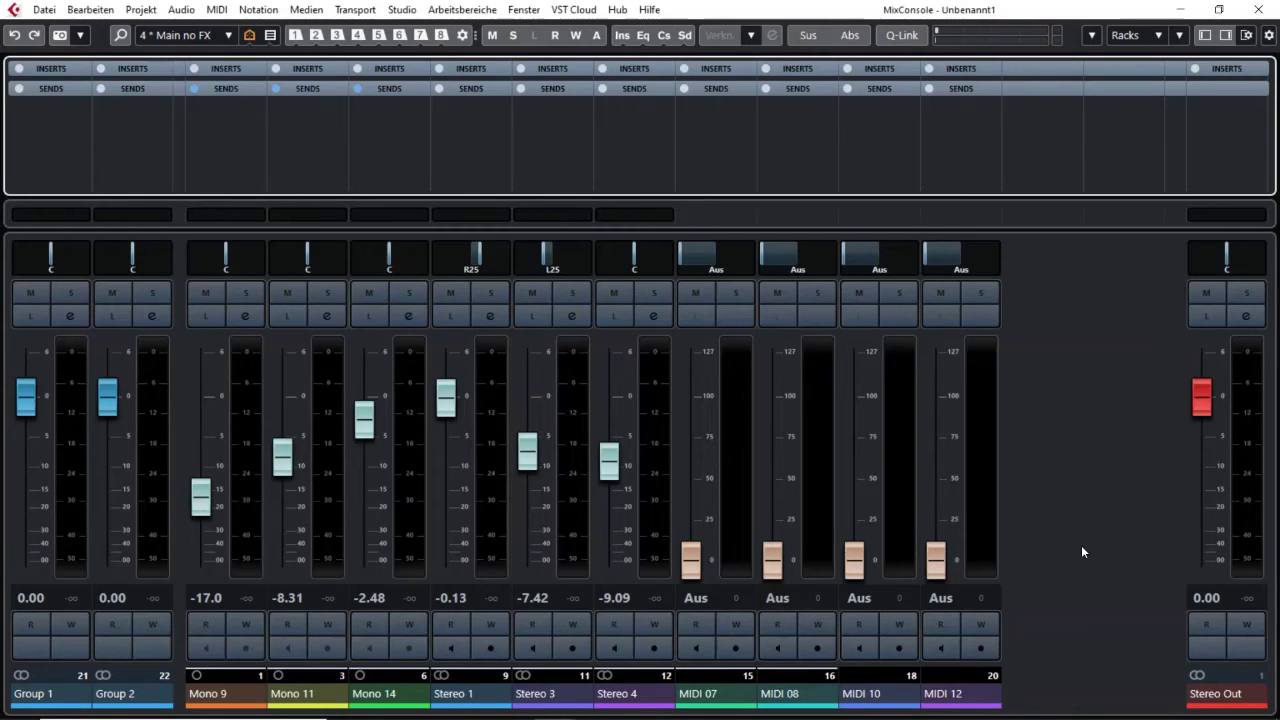
pyautogui.click(185, 35)
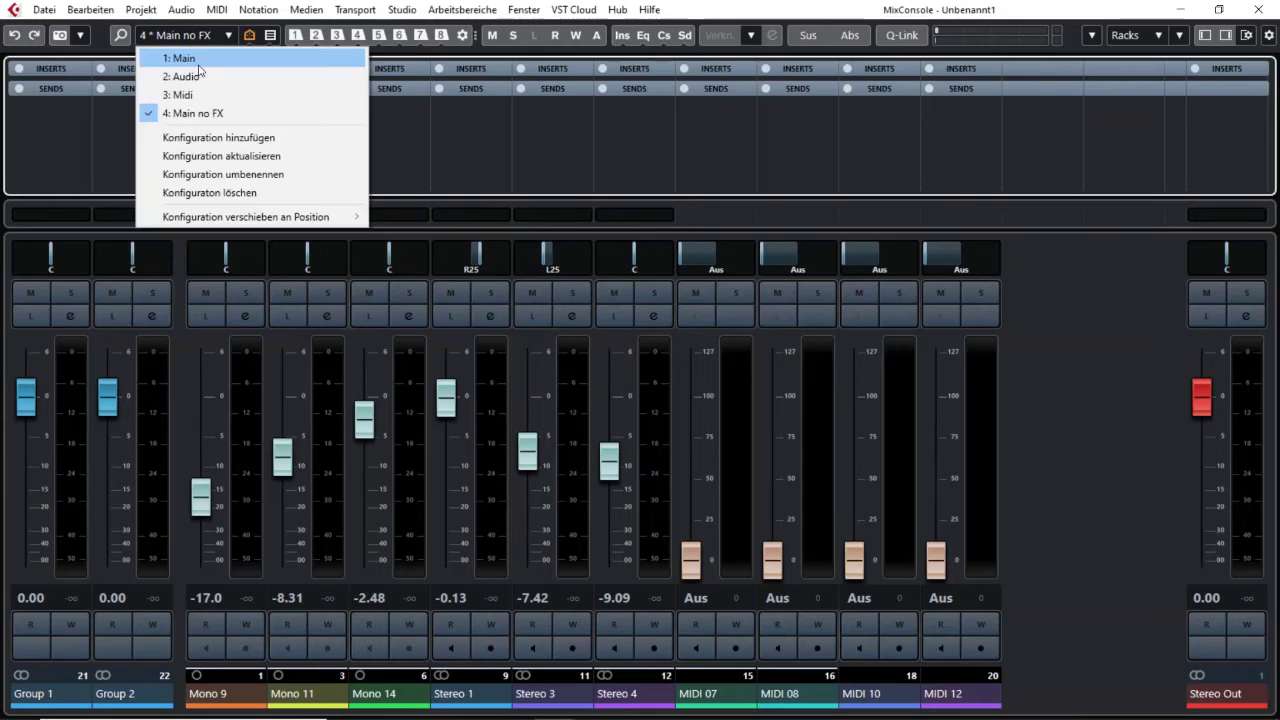
pyautogui.click(170, 54)
# Widen the mixer's channel strips until the middle-zone channels no longer all fit in the window.
pyautogui.press('h')
pyautogui.press('h')
pyautogui.press('h')
pyautogui.press('h')
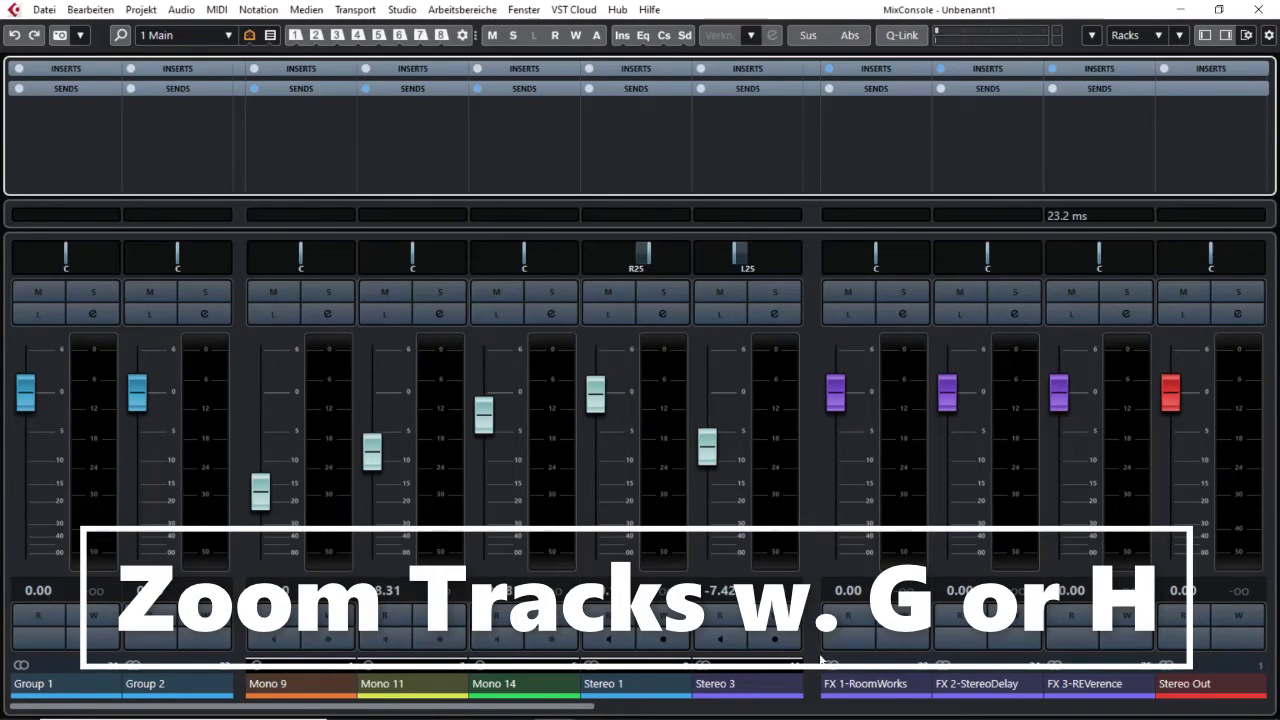
# Examine how the middle-zone channels scroll between the fixed left zone and the fixed right zone.
pyautogui.hscroll(2, 737, 661)
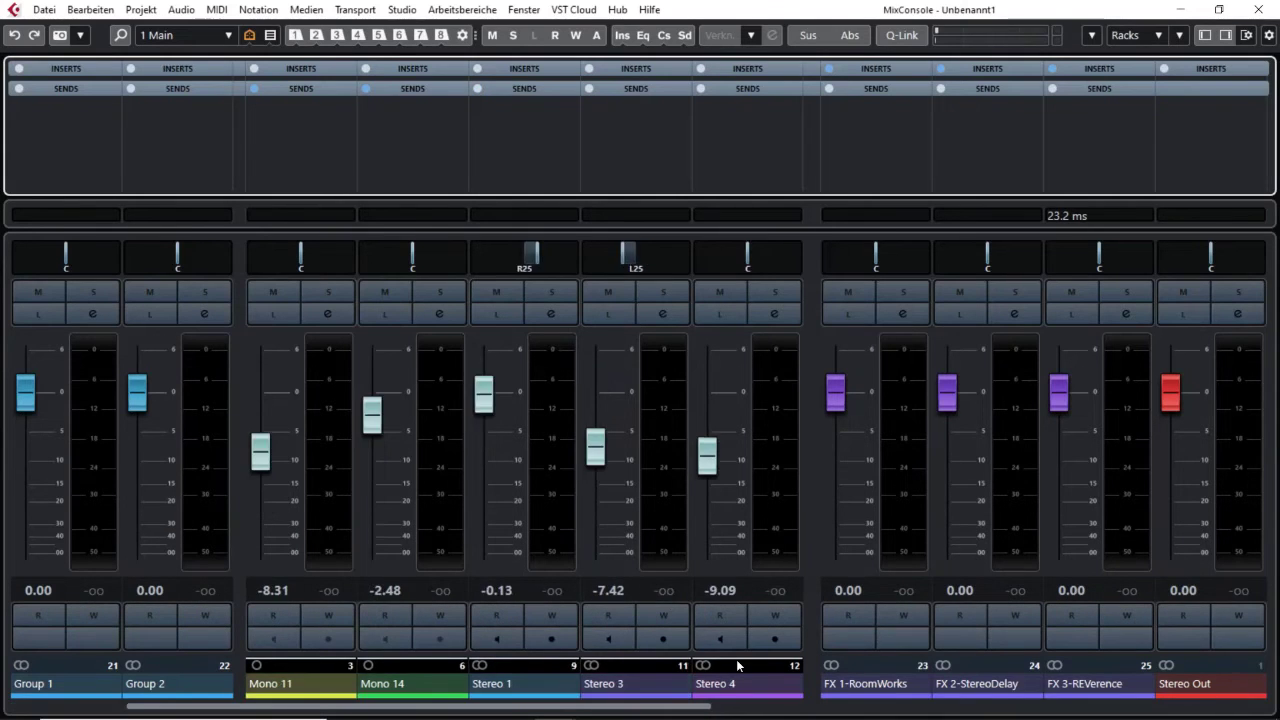
pyautogui.hscroll(-2, 734, 658)
pyautogui.hscroll(3, 730, 667)
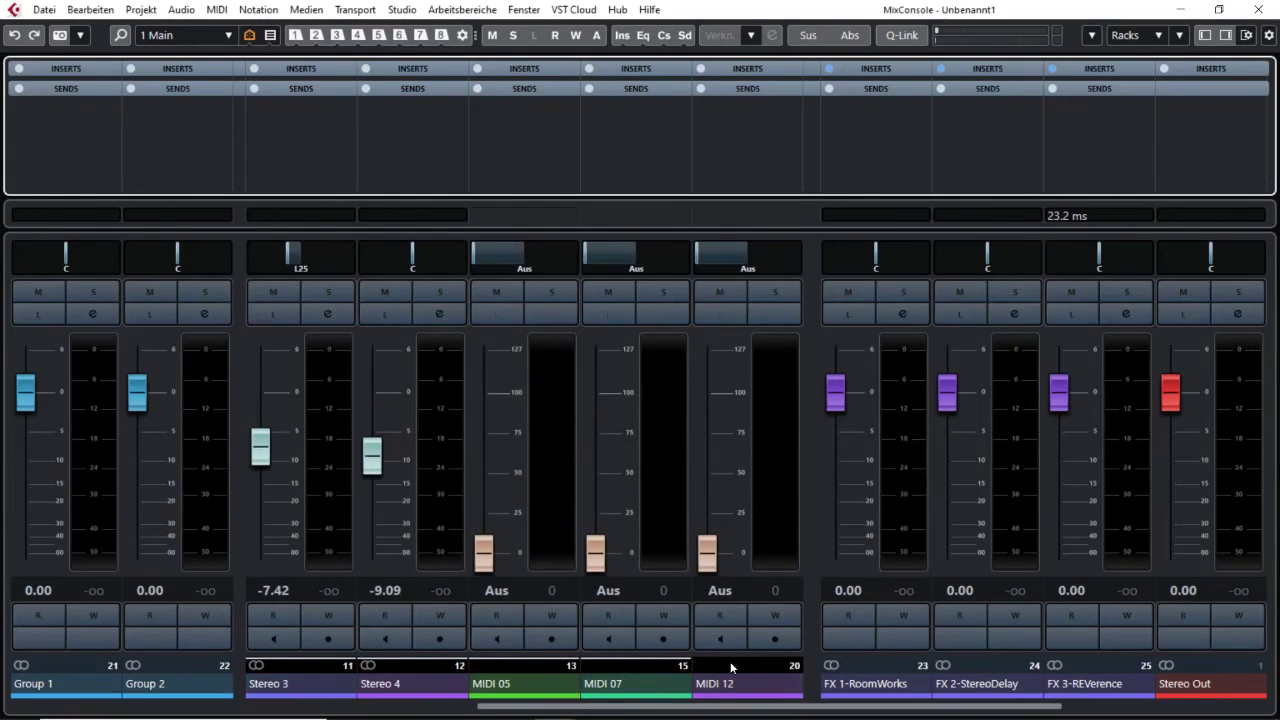
pyautogui.hscroll(-3, 730, 667)
pyautogui.hscroll(3, 730, 667)
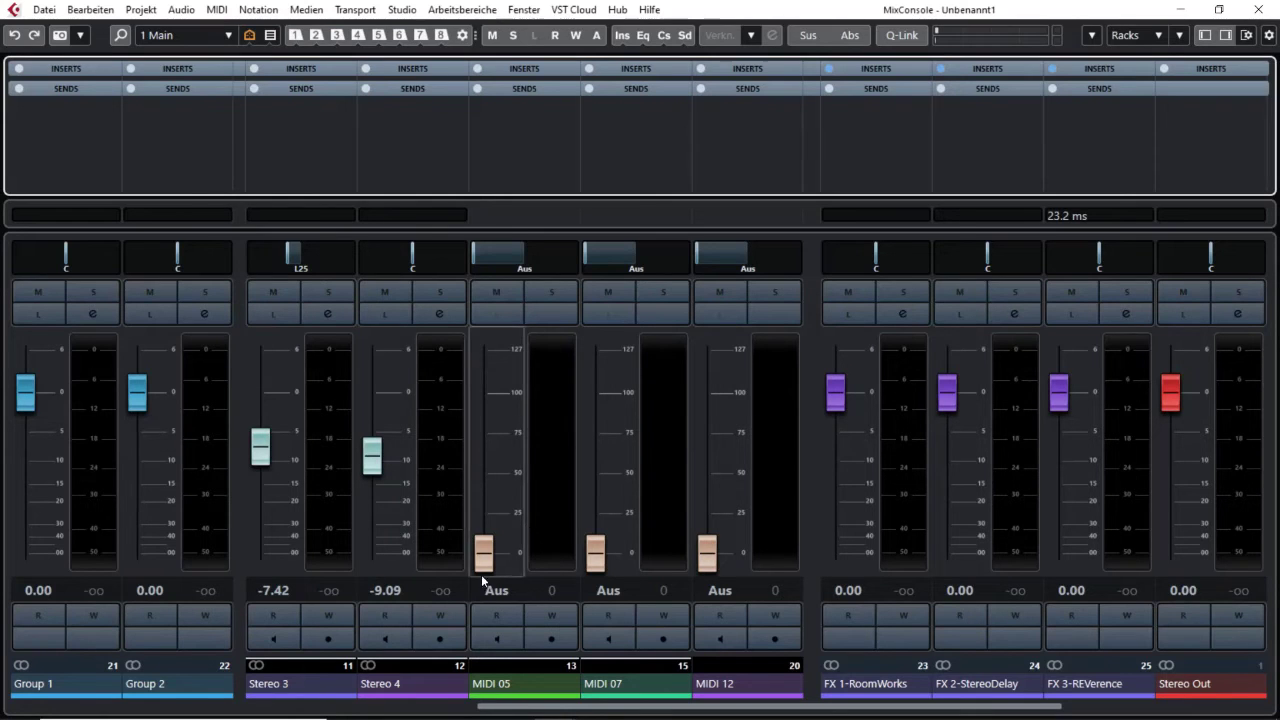
pyautogui.hscroll(-4, 656, 664)
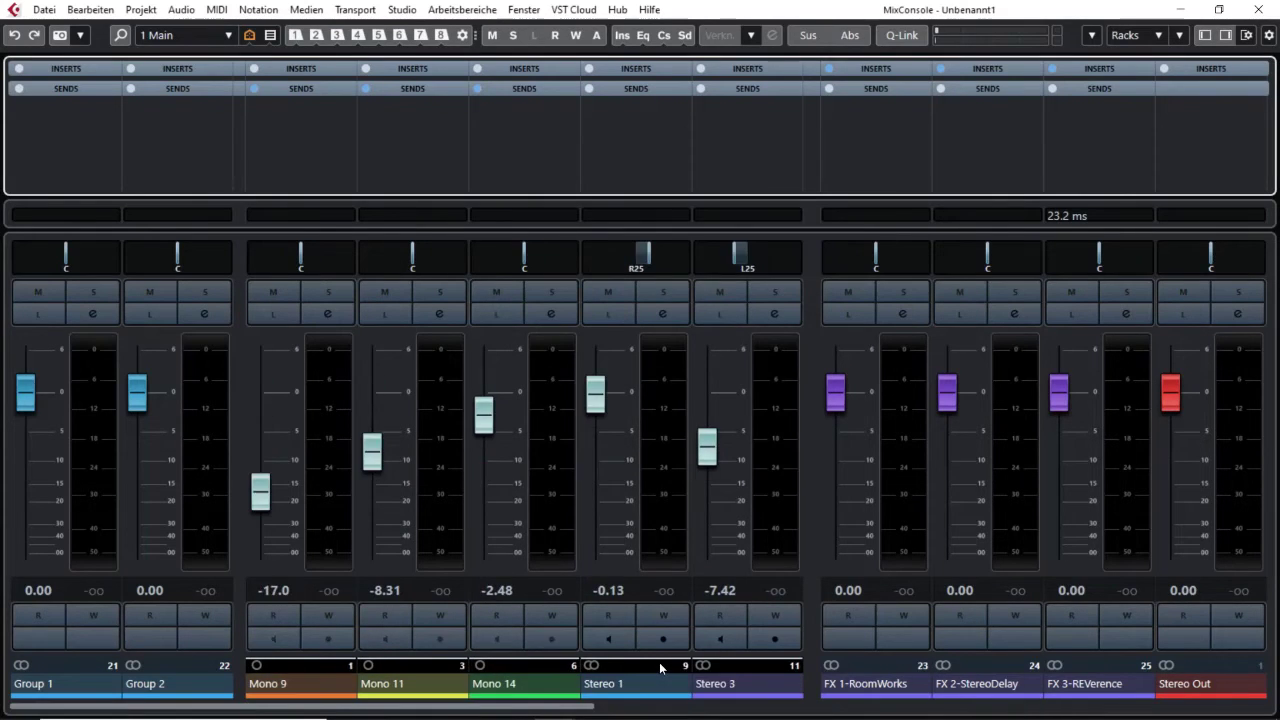
pyautogui.hscroll(2, 656, 664)
pyautogui.hscroll(1, 659, 664)
pyautogui.hscroll(-4, 659, 662)
pyautogui.hscroll(4, 660, 658)
pyautogui.hscroll(-4, 660, 658)
pyautogui.hscroll(4, 660, 660)
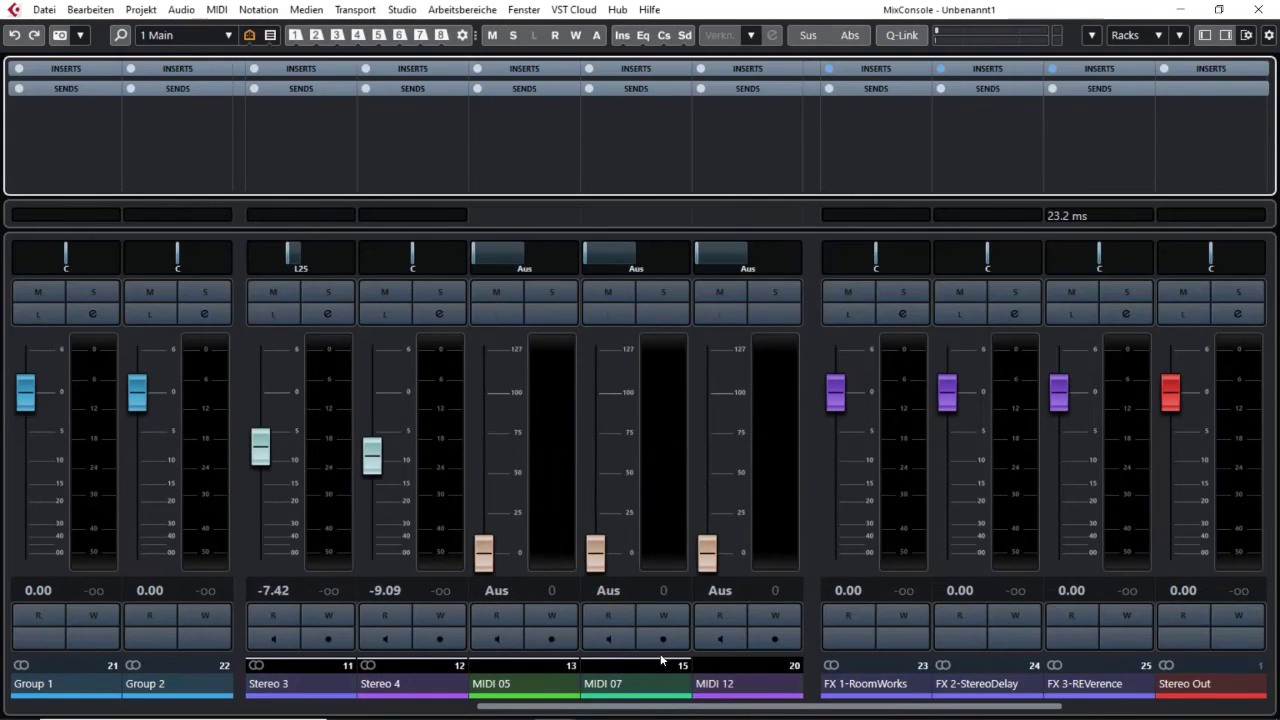
pyautogui.hscroll(-3, 664, 674)
pyautogui.hscroll(3, 662, 670)
pyautogui.hscroll(-2, 662, 667)
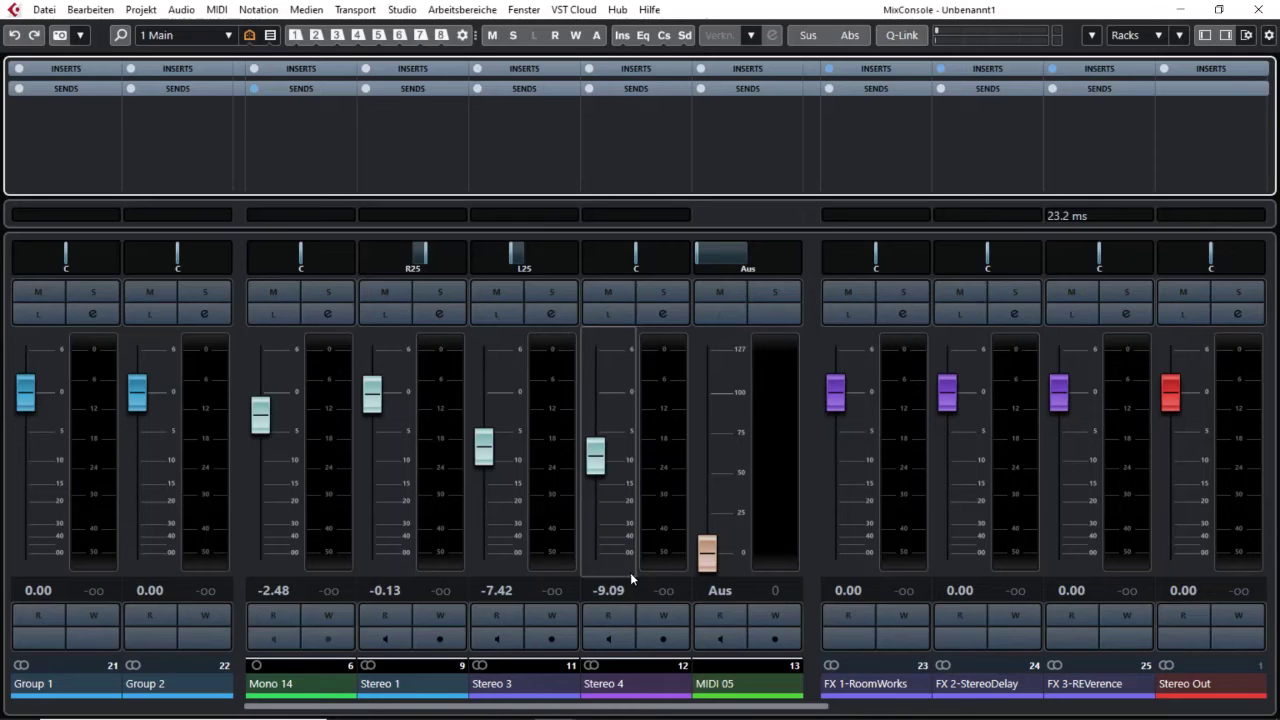
pyautogui.hscroll(-2, 655, 662)
pyautogui.hscroll(4, 655, 662)
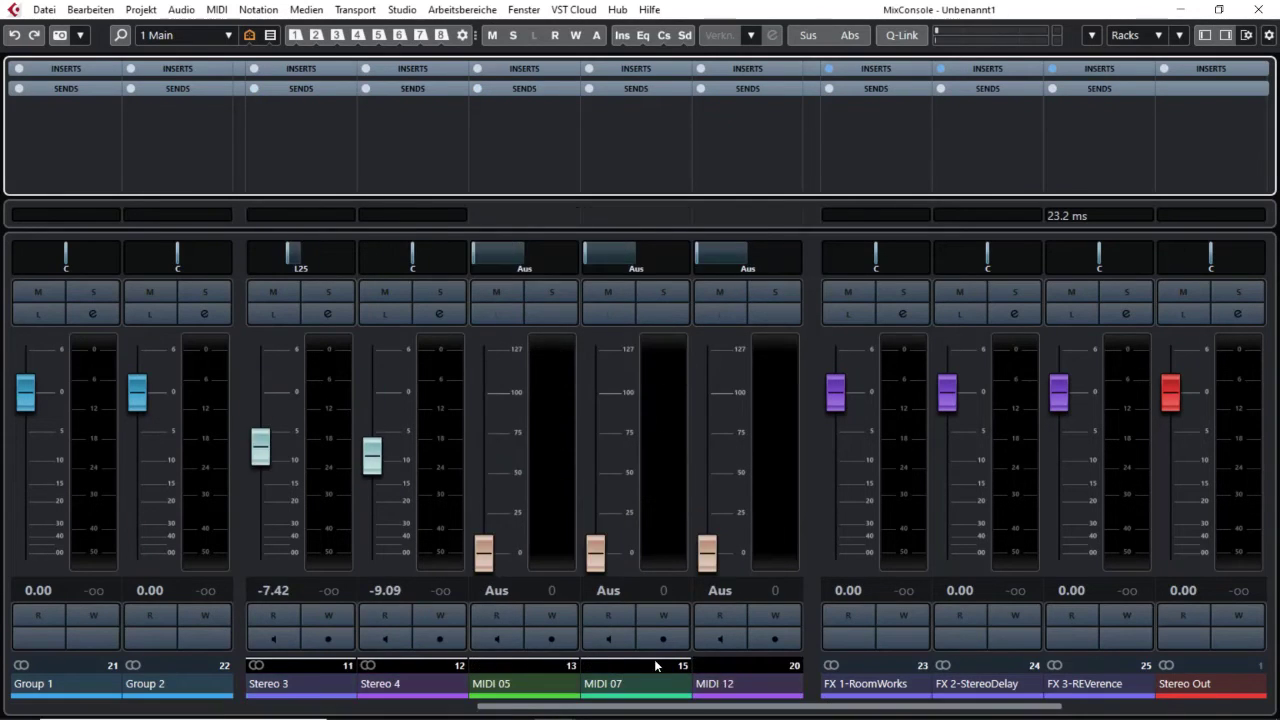
pyautogui.hscroll(-4, 655, 662)
pyautogui.hscroll(4, 655, 662)
pyautogui.hscroll(-3, 652, 664)
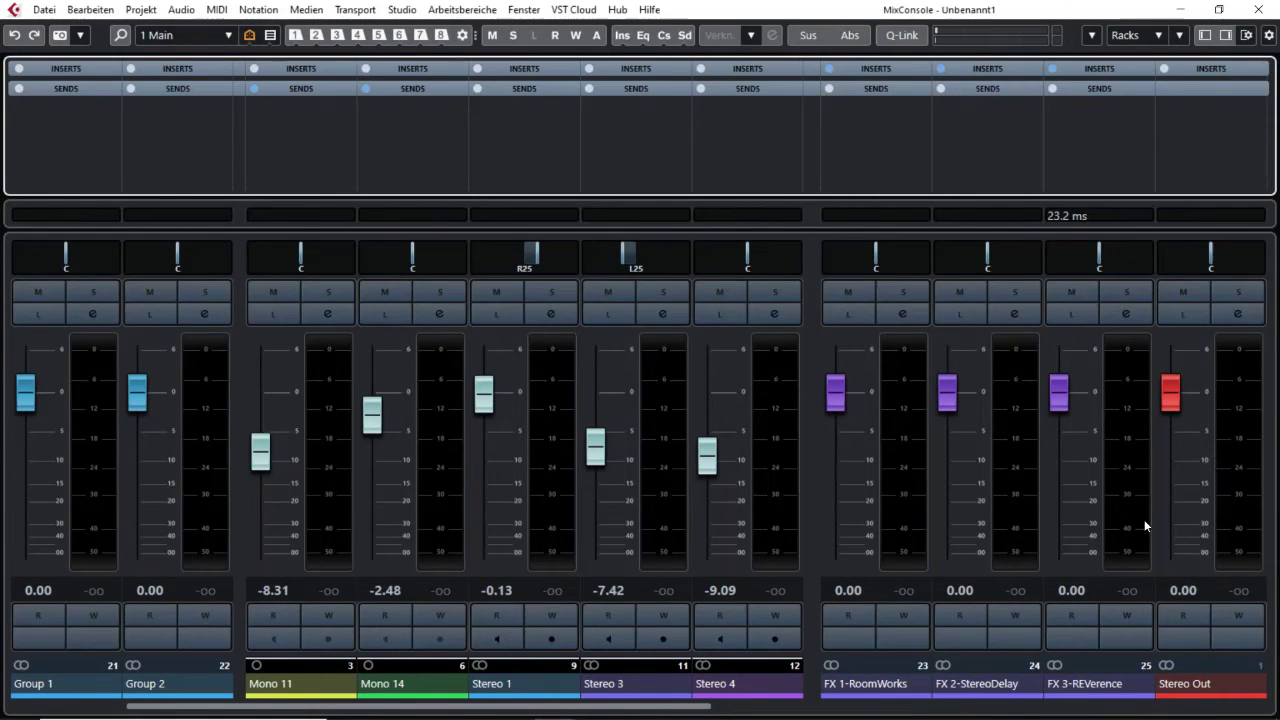
# Lower FX 2-StereoDelay to about -9.95 and FX 3-REVerence to about -1.37, and raise Stereo Out to about 1.47 before resetting it to 0.00.
pyautogui.moveTo(960, 400); pyautogui.dragTo(960, 467)
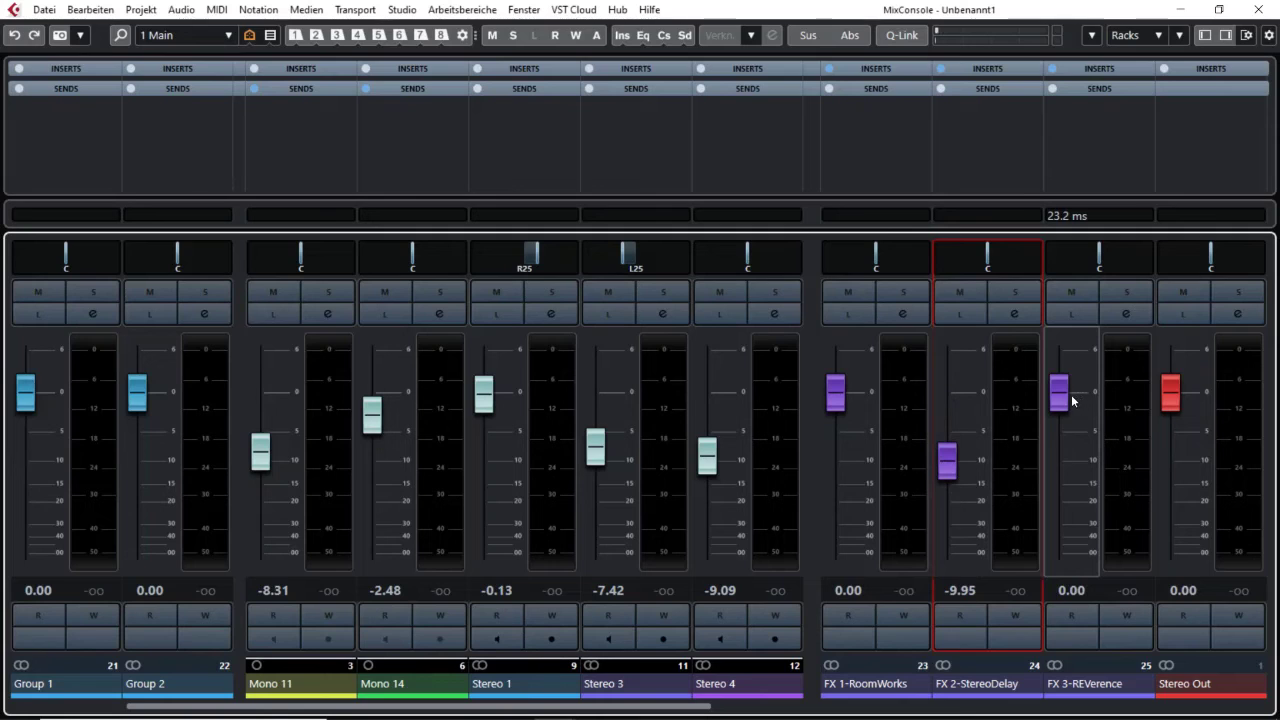
pyautogui.moveTo(1060, 395); pyautogui.dragTo(1058, 409)
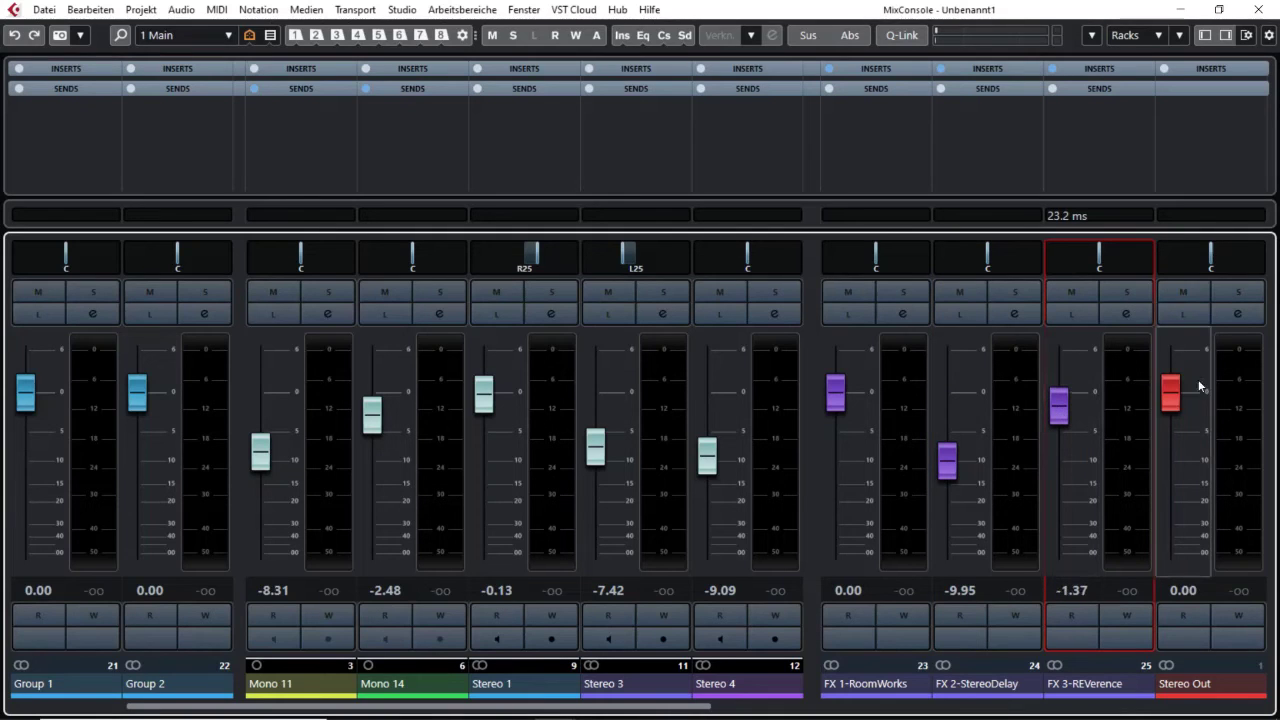
pyautogui.moveTo(1182, 400)
pyautogui.mouseDown()
pyautogui.moveTo(1182, 414)
pyautogui.moveTo(1182, 392)
pyautogui.mouseUp()
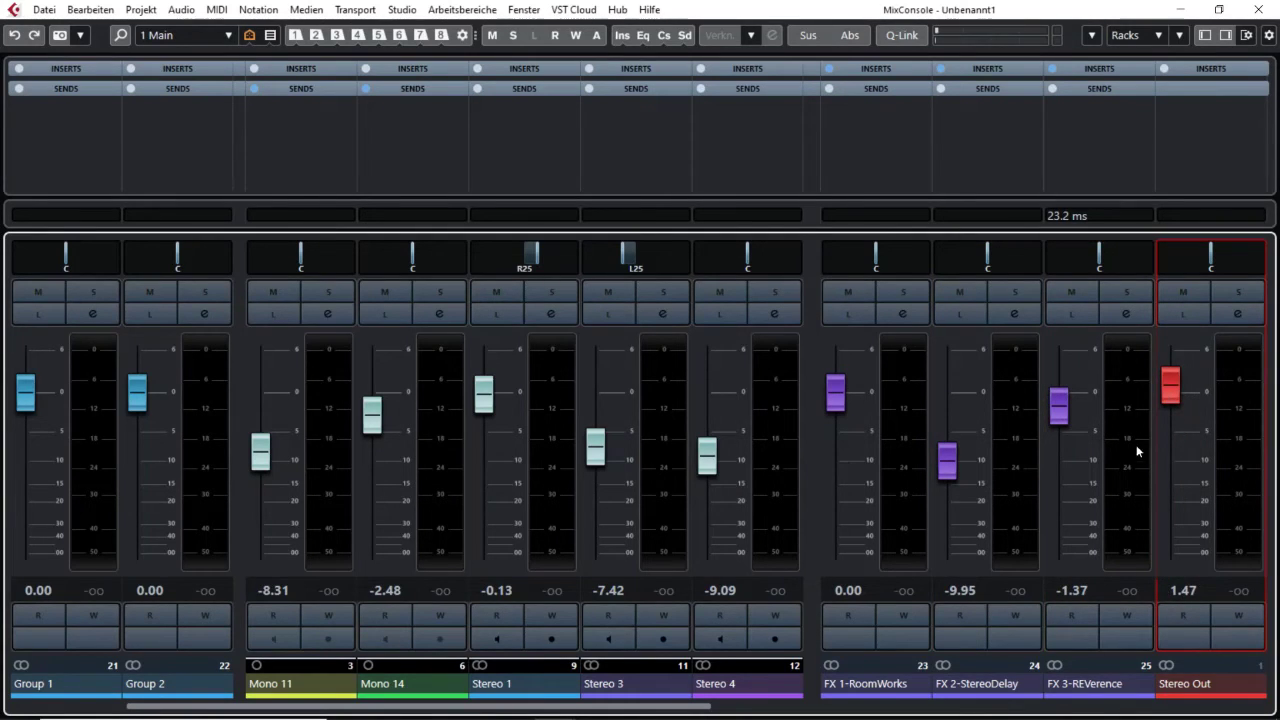
pyautogui.keyDown('ctrl'); pyautogui.click(1170, 400); pyautogui.keyUp('ctrl')
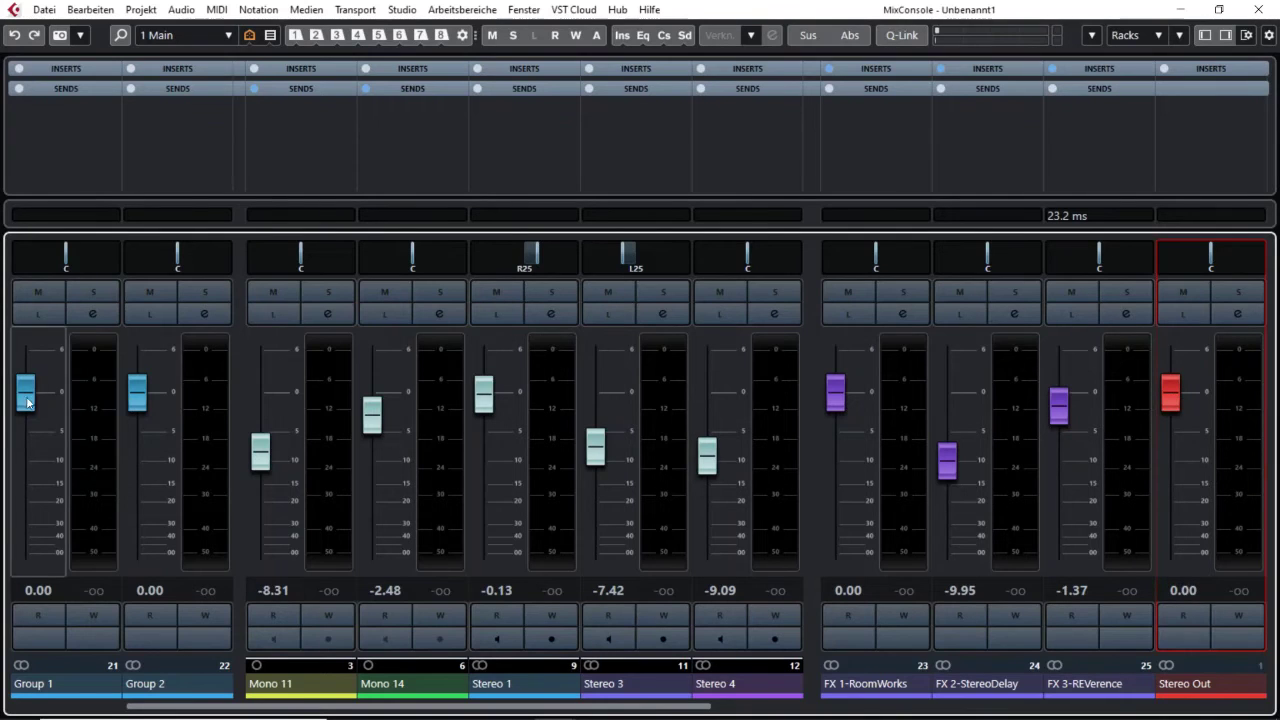
# Lower Group 1 to about -8.45 and Group 2 to about -2.48, and pan them to R23 and L39.
pyautogui.moveTo(80, 388); pyautogui.dragTo(78, 448)
pyautogui.moveTo(155, 388); pyautogui.dragTo(155, 416)
pyautogui.moveTo(174, 262); pyautogui.dragTo(95, 263)
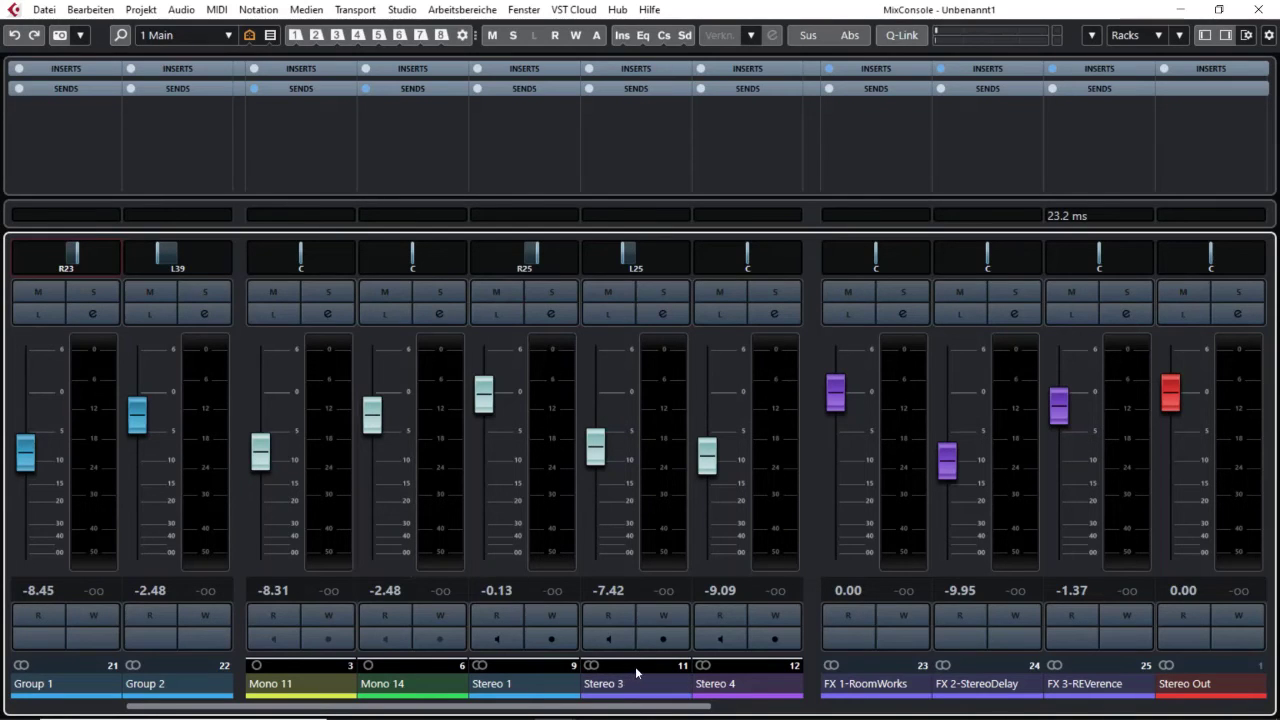
# Raise the MIDI 07 fader to about 53 and set the panning of MIDI 07 to 16 and MIDI 12 to -34.
pyautogui.hscroll(-1, 634, 675)
pyautogui.hscroll(3, 637, 670)
pyautogui.hscroll(-2, 637, 670)
pyautogui.hscroll(3, 634, 669)
pyautogui.hscroll(-4, 632, 667)
pyautogui.hscroll(4, 631, 667)
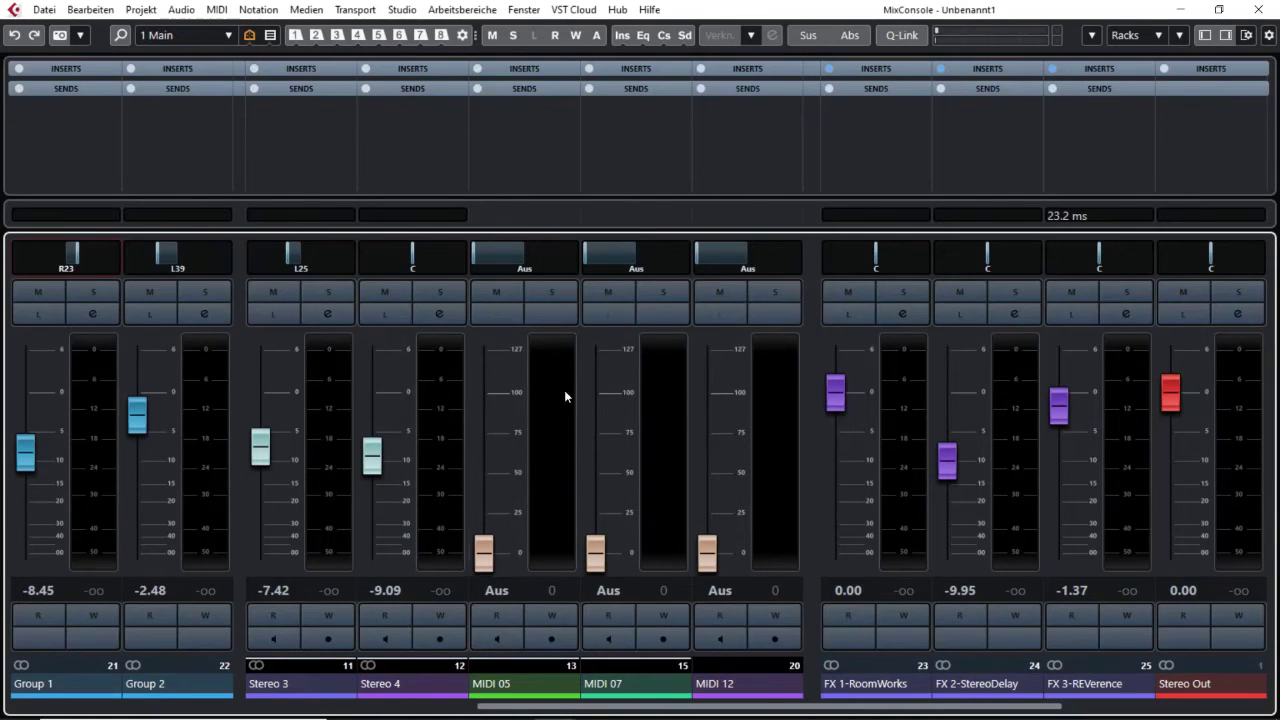
pyautogui.moveTo(595, 550); pyautogui.dragTo(595, 465)
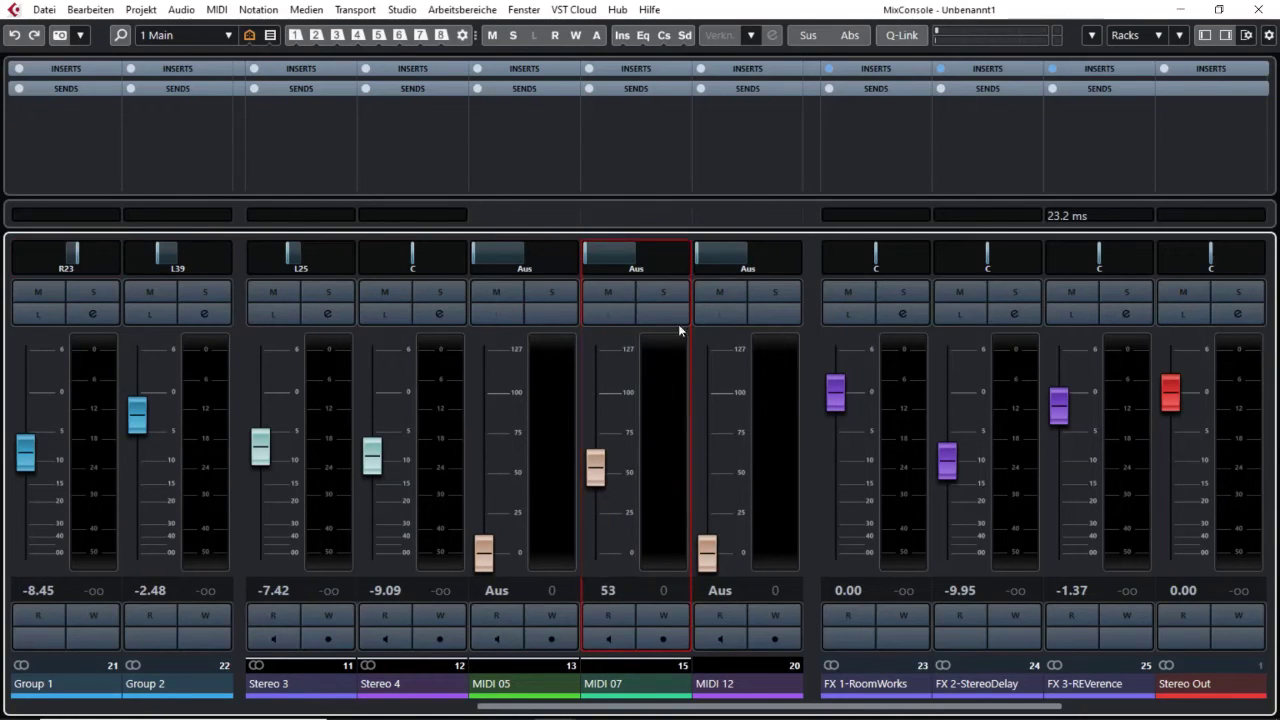
pyautogui.click(620, 265)
pyautogui.moveTo(738, 270); pyautogui.dragTo(750, 258)
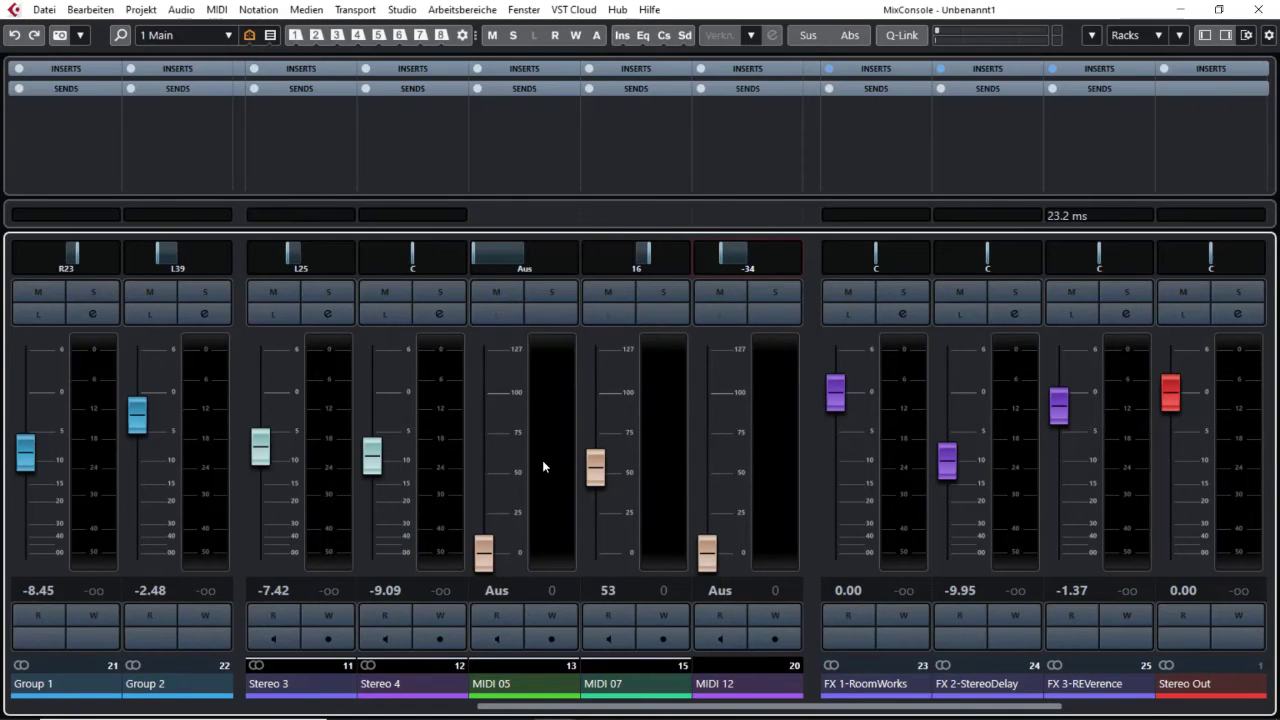
# Lower the Stereo 1 fader to about -3.64 and pan the Mono 11 channel to L2.
pyautogui.hscroll(-3, 633, 666)
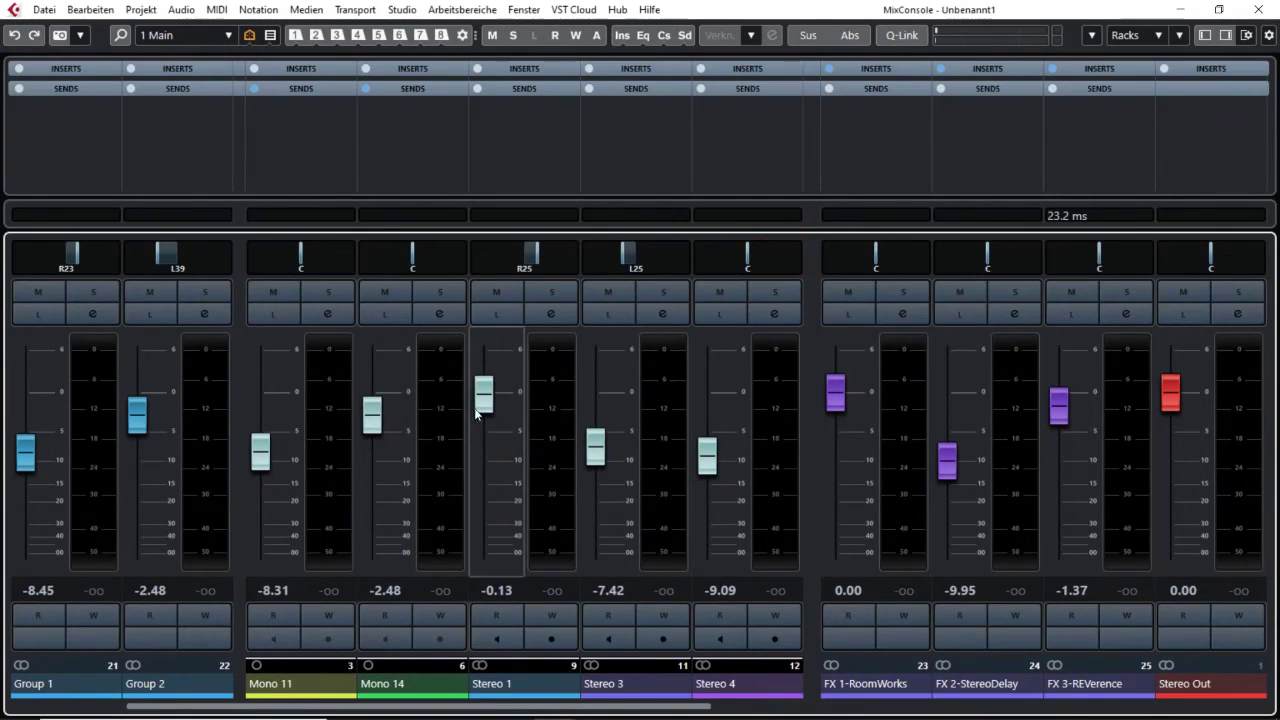
pyautogui.moveTo(485, 398); pyautogui.dragTo(485, 425)
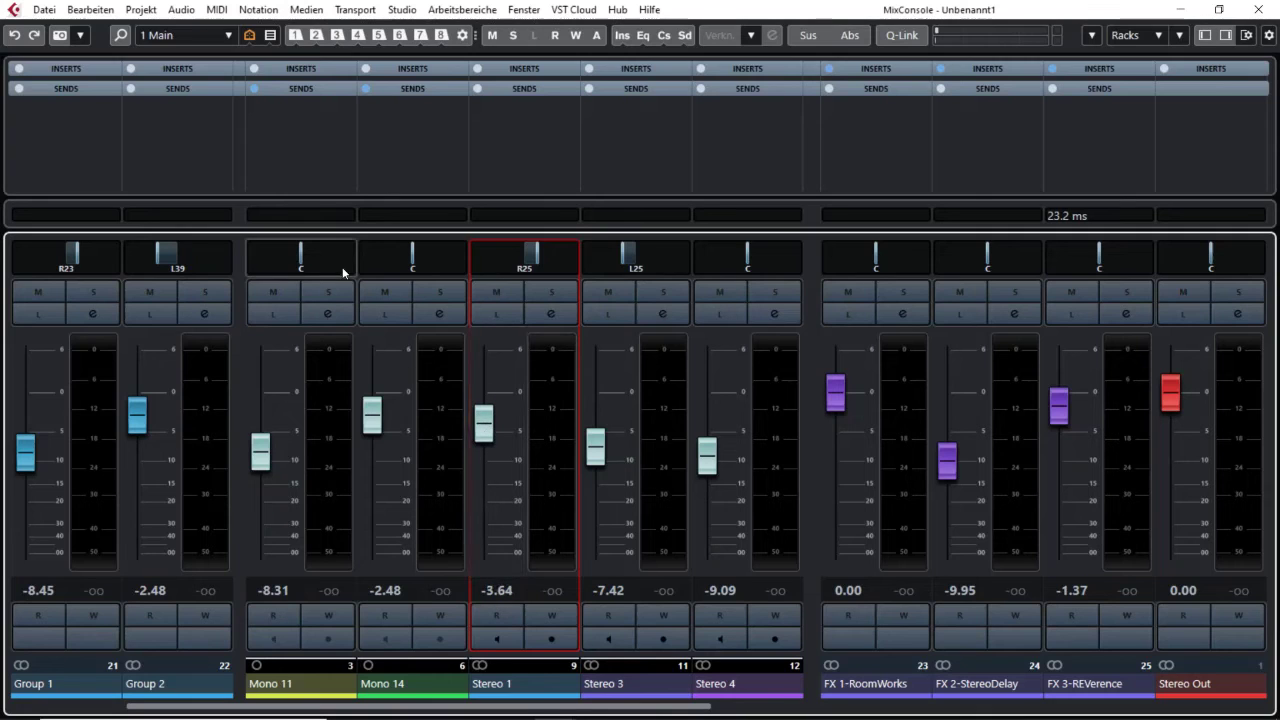
pyautogui.moveTo(343, 270); pyautogui.dragTo(306, 263)
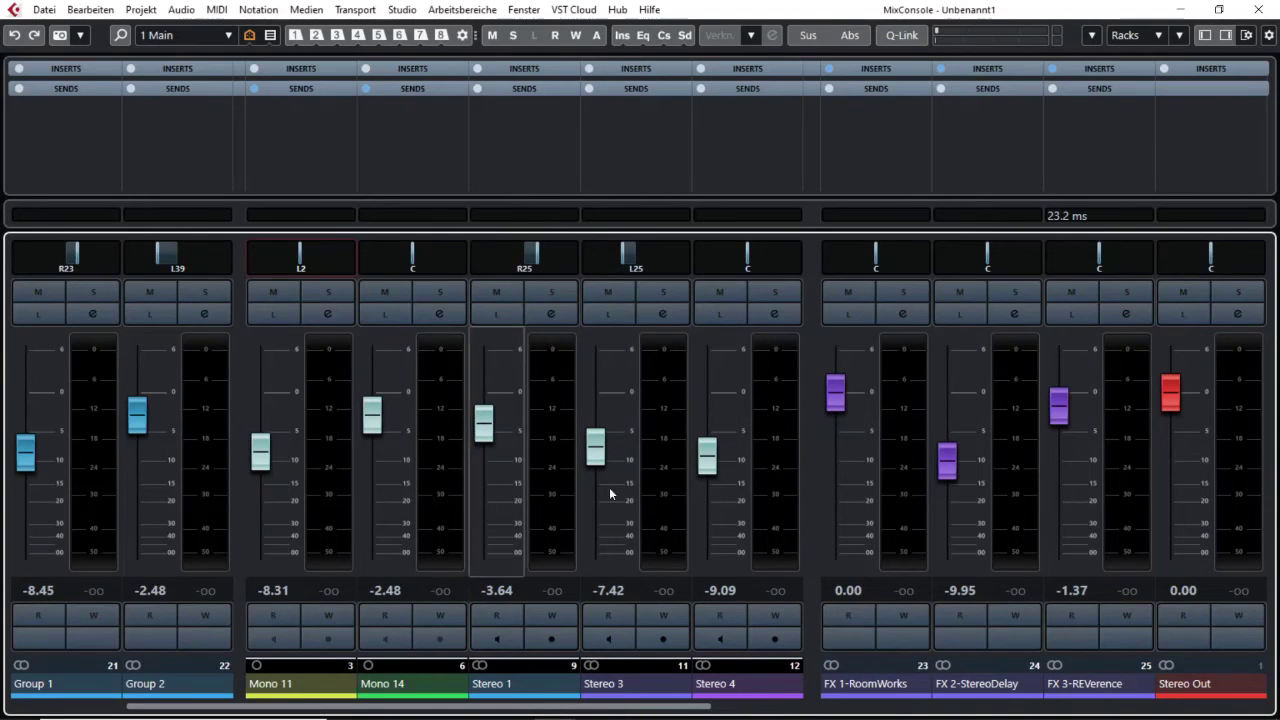
# Lower the FX 1-RoomWorks fader to about -1.76 and open that channel's settings.
pyautogui.moveTo(837, 393); pyautogui.dragTo(836, 408)
pyautogui.click(903, 313)
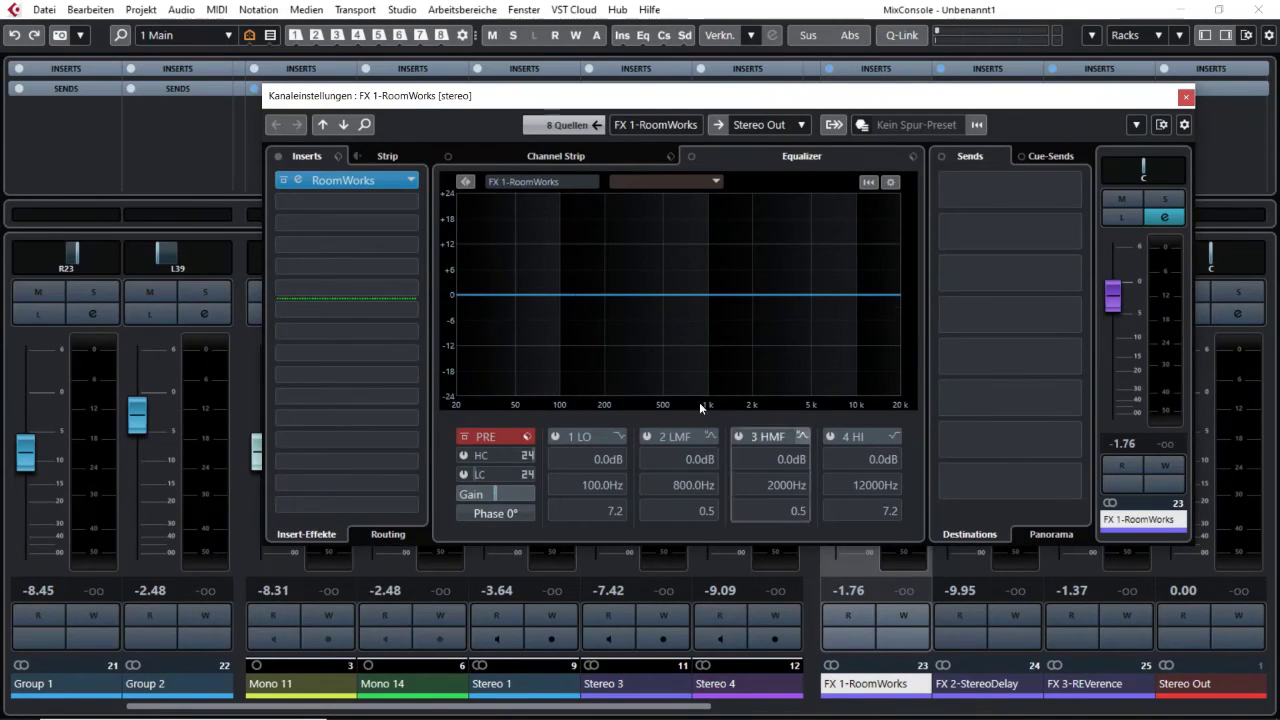
# Close the FX 1-RoomWorks channel settings and review the available MixConsole channel configurations.
pyautogui.click(1186, 97)
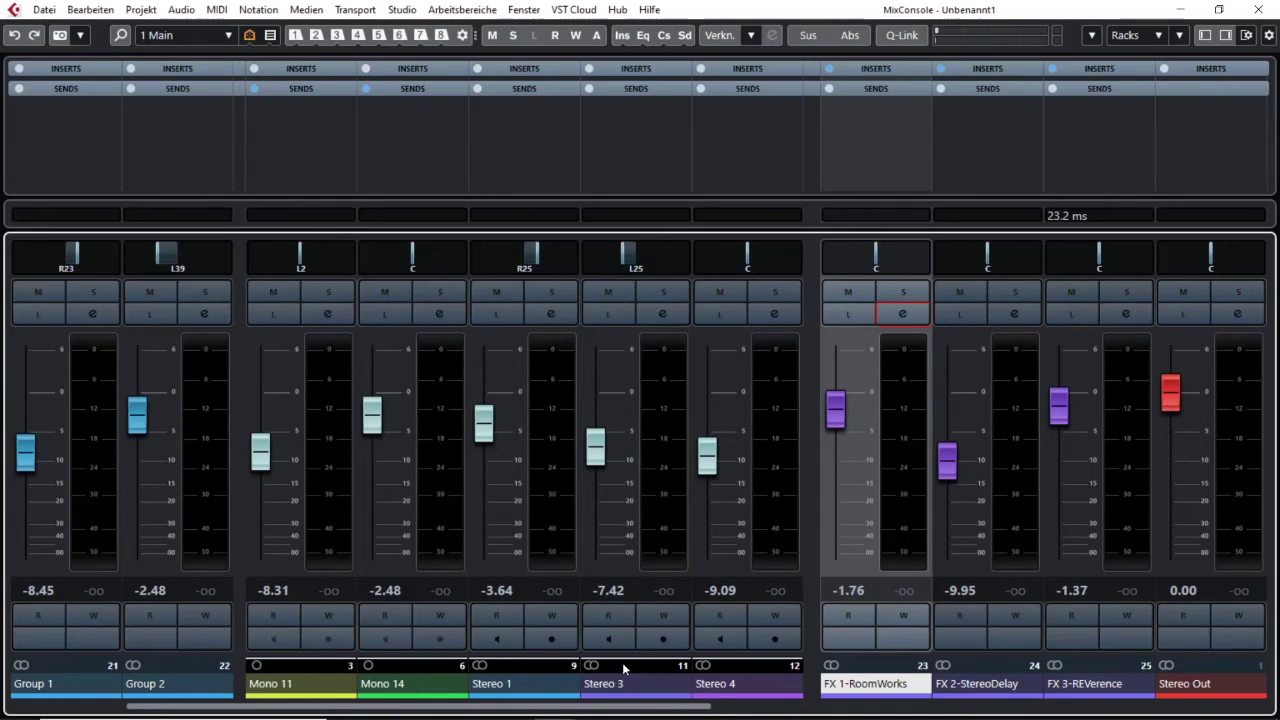
pyautogui.hscroll(2, 622, 662)
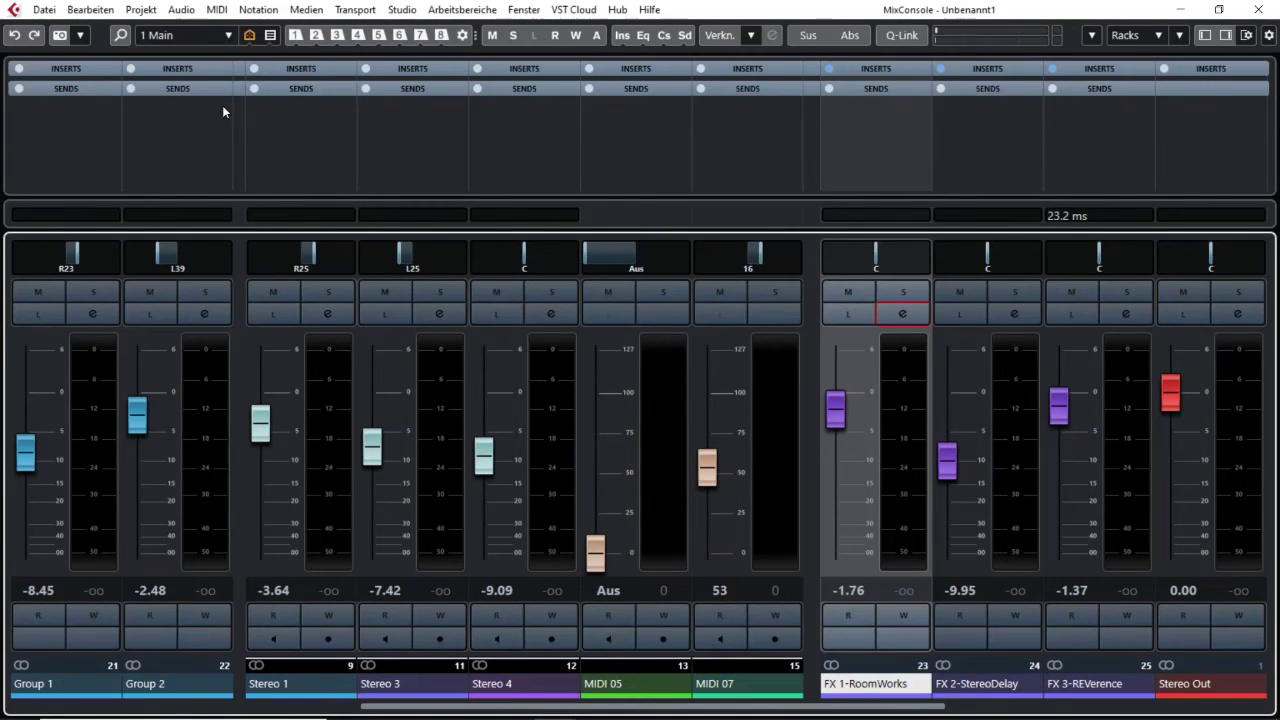
pyautogui.click(212, 38)
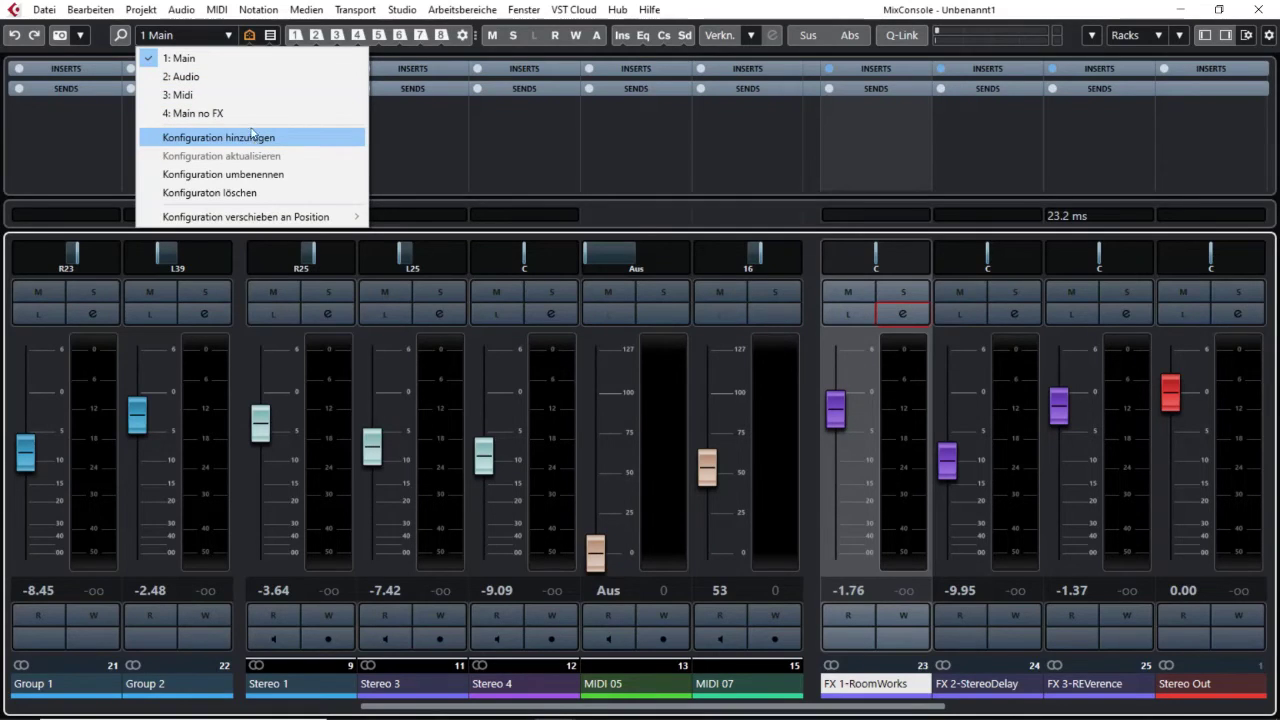
pyautogui.click(253, 44)
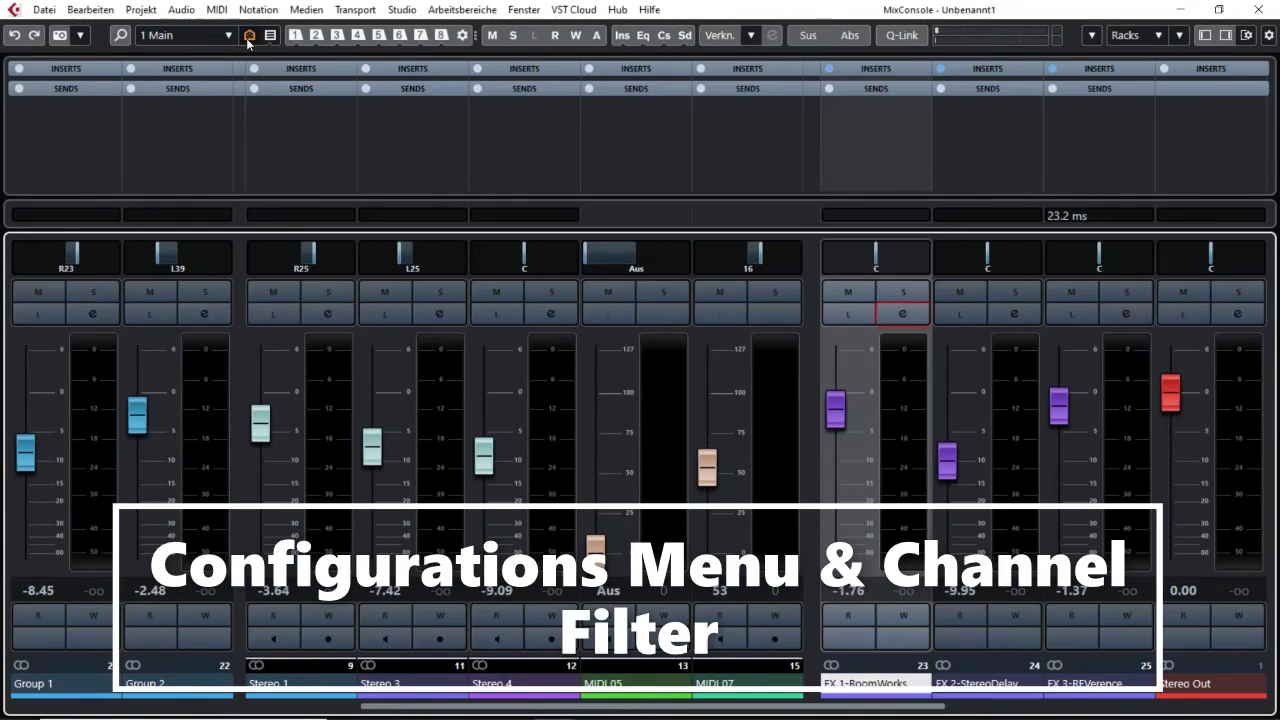
# Show all channels with the channel filter and check their visibility in the left zone's channel list.
pyautogui.click(249, 38)
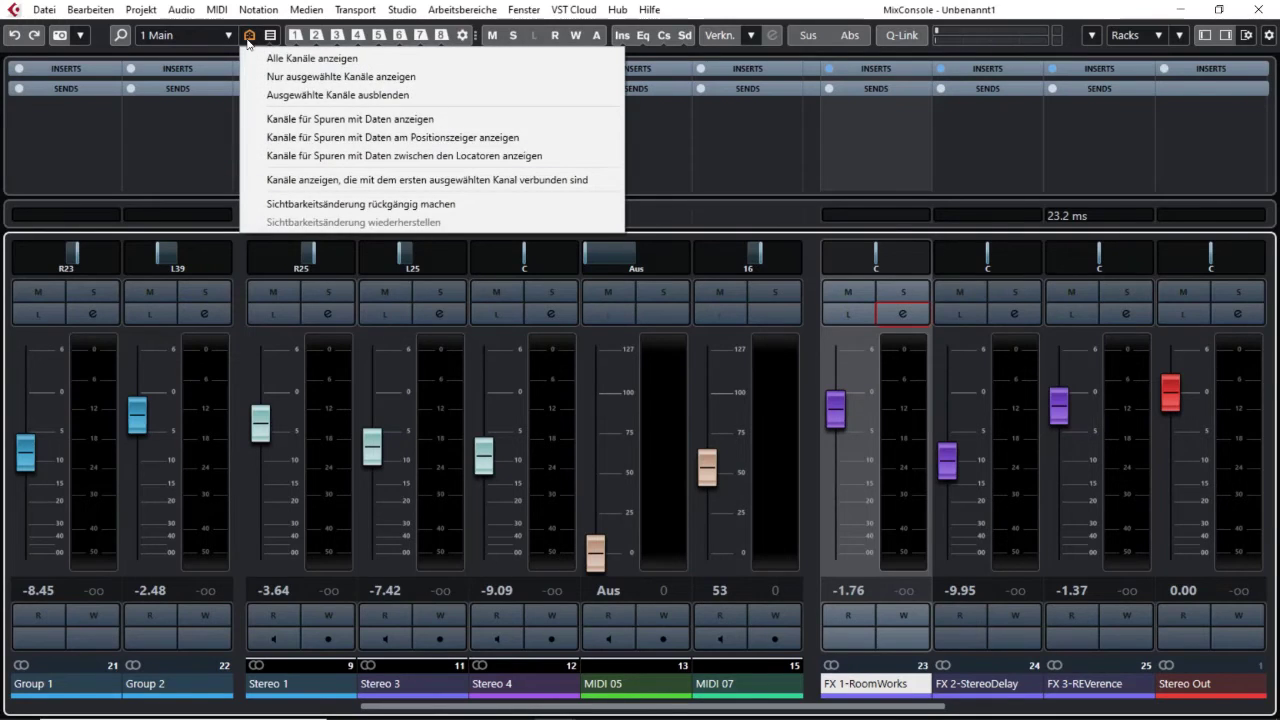
pyautogui.click(343, 62)
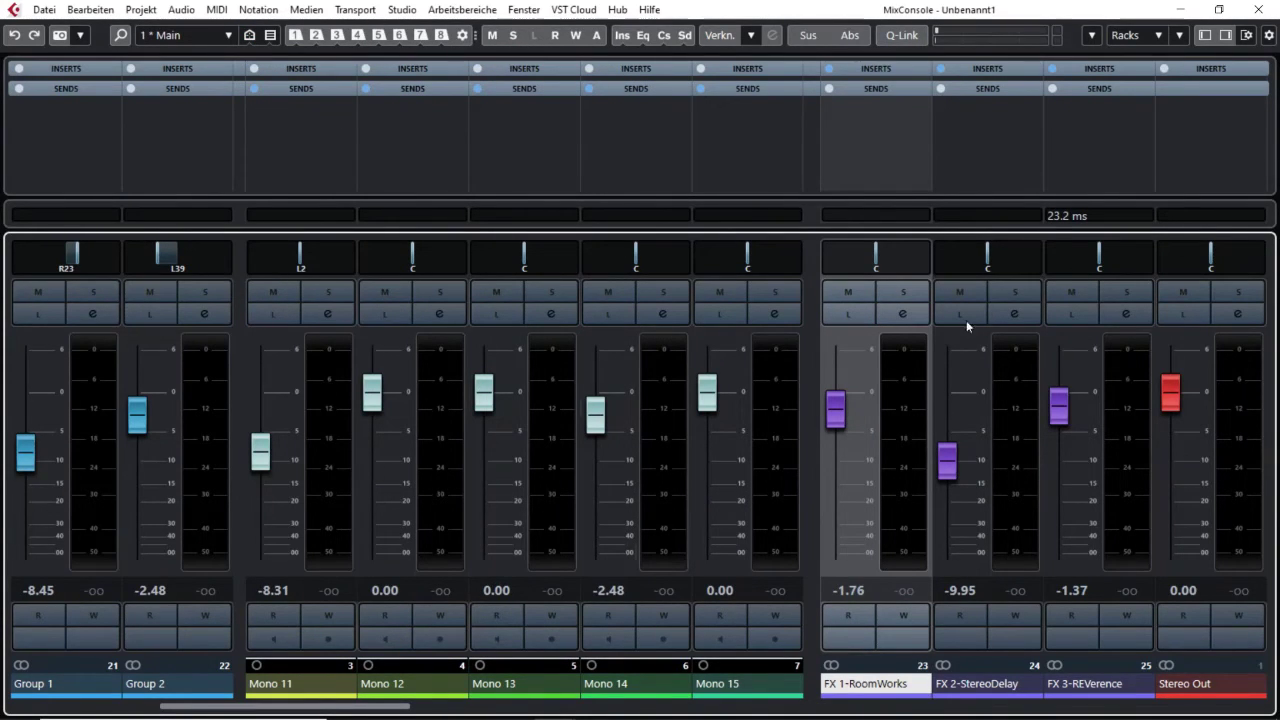
pyautogui.click(1205, 35)
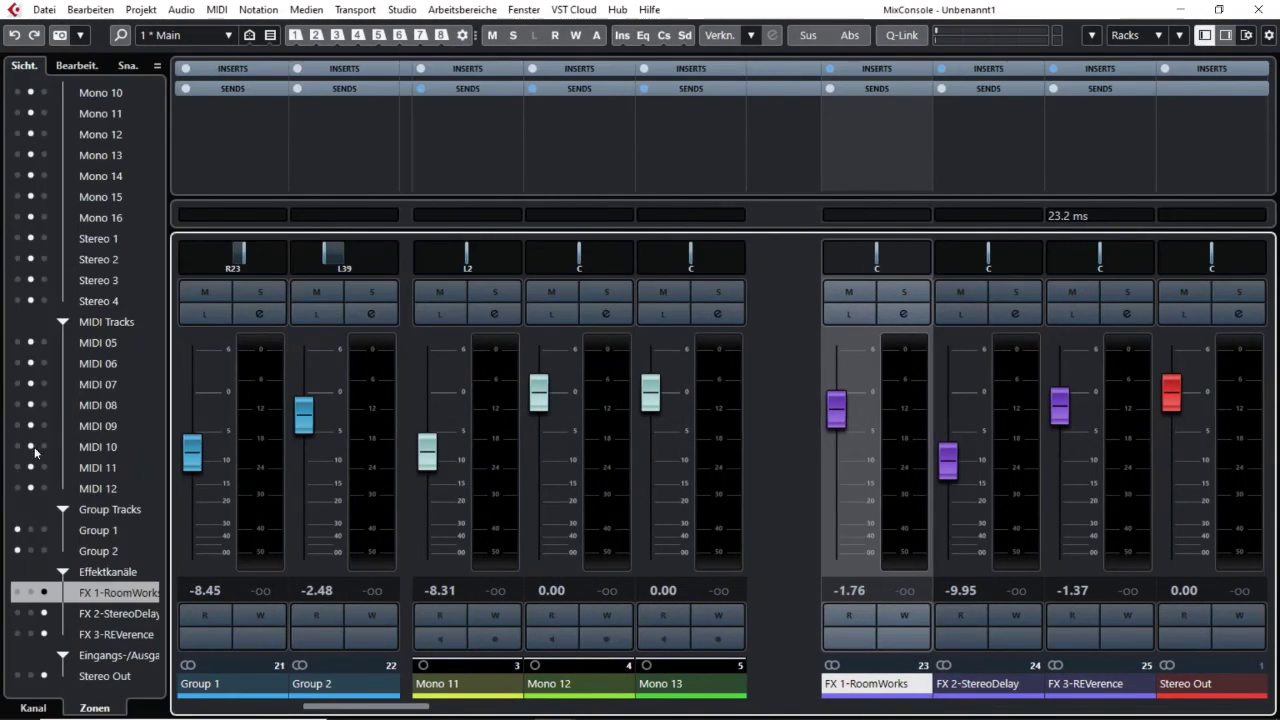
pyautogui.click(34, 708)
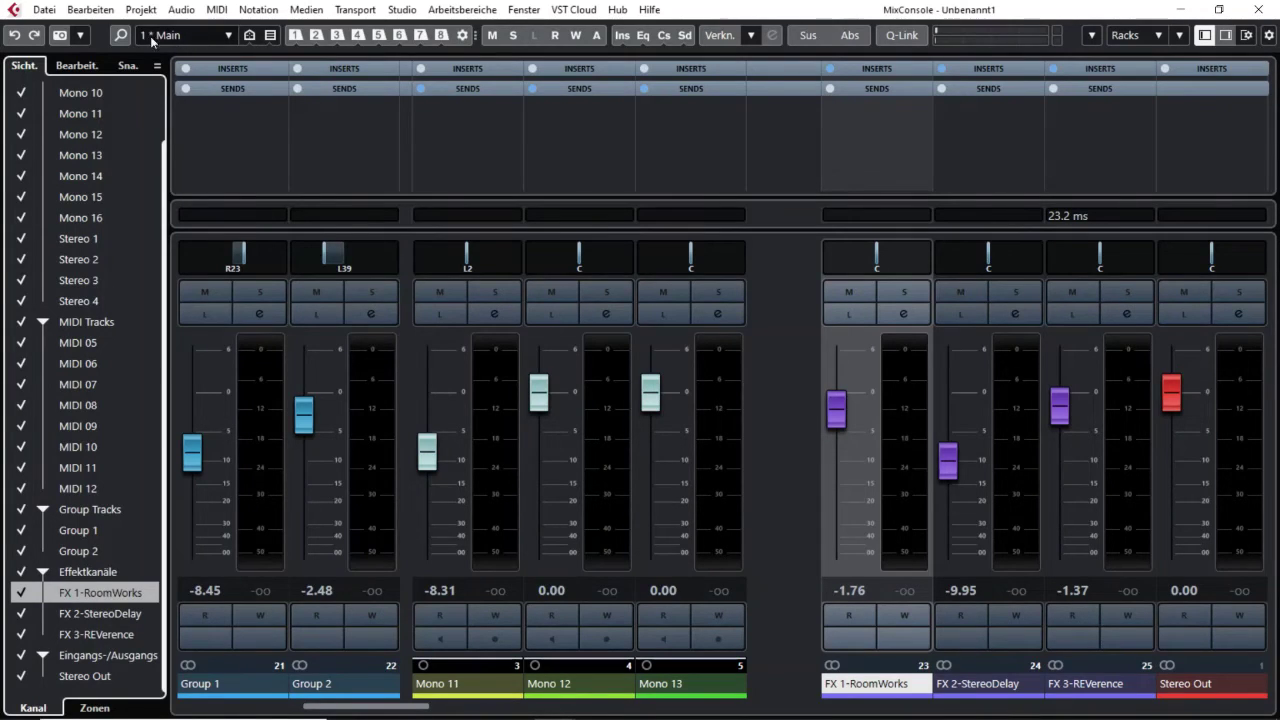
pyautogui.click(1204, 35)
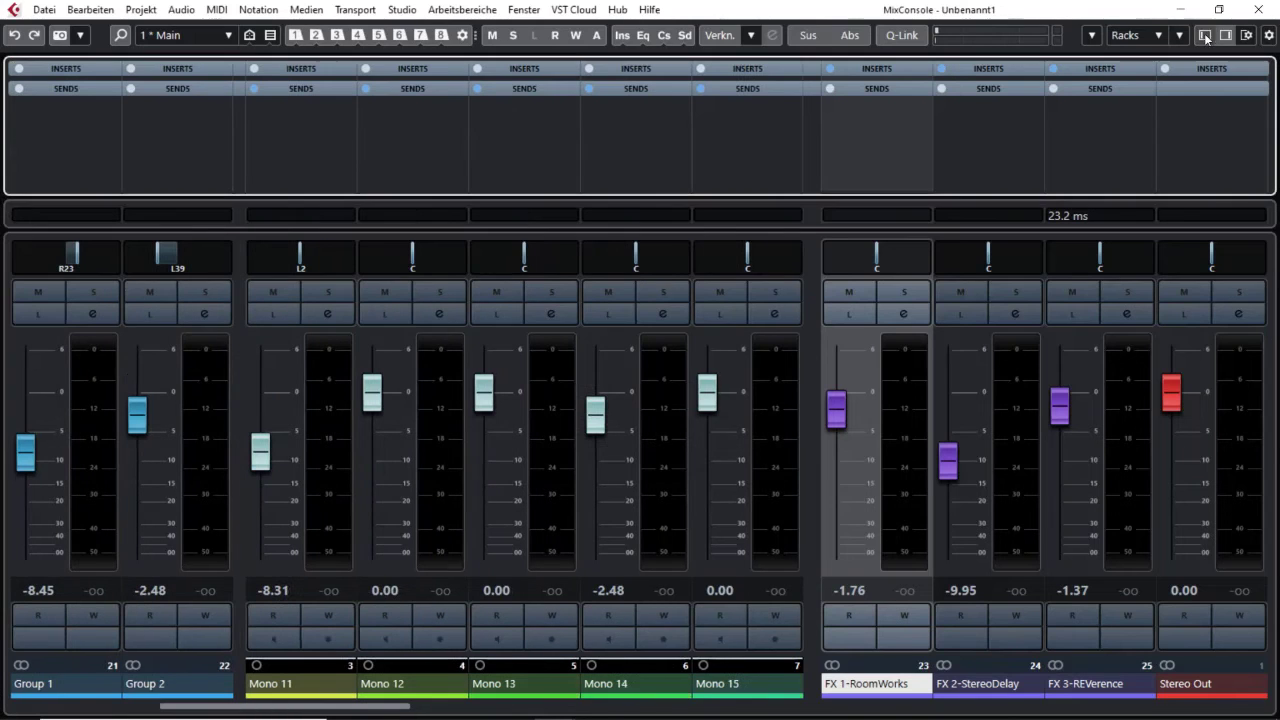
# Switch the MixConsole to the Audio configuration, and return to the Main configuration.
pyautogui.scroll(-4, 672, 664)
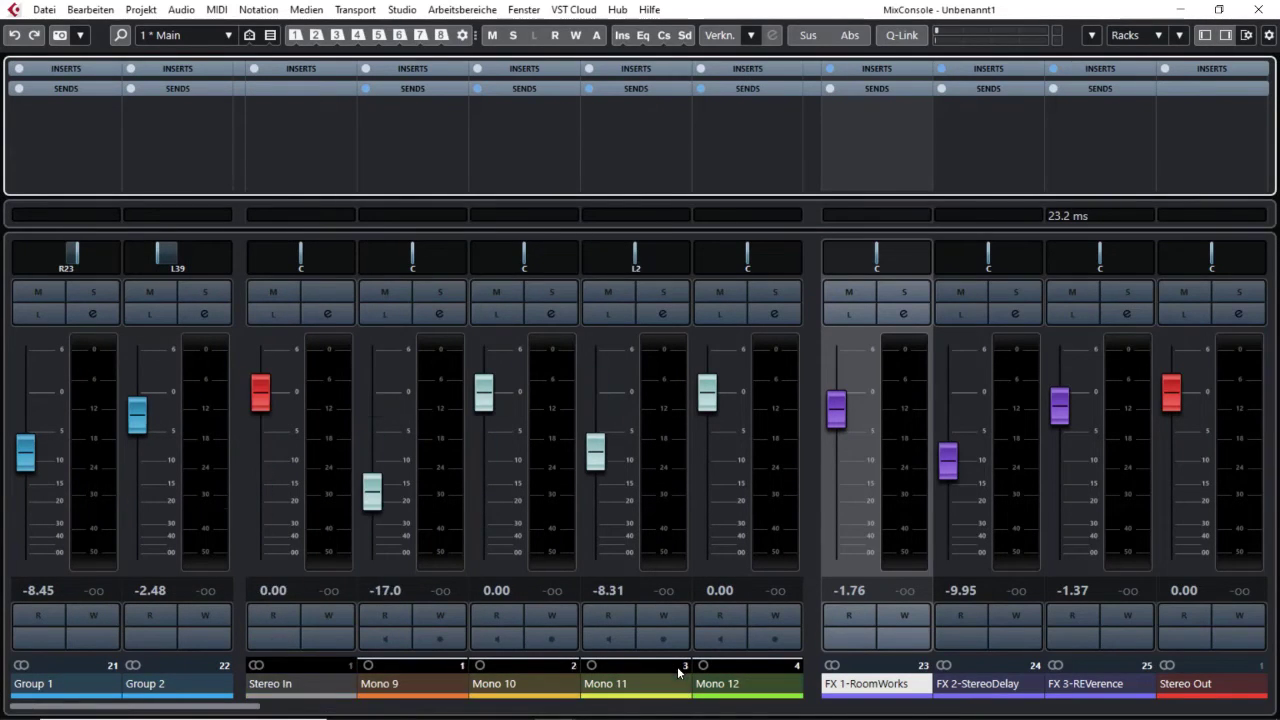
pyautogui.scroll(-9, 675, 666)
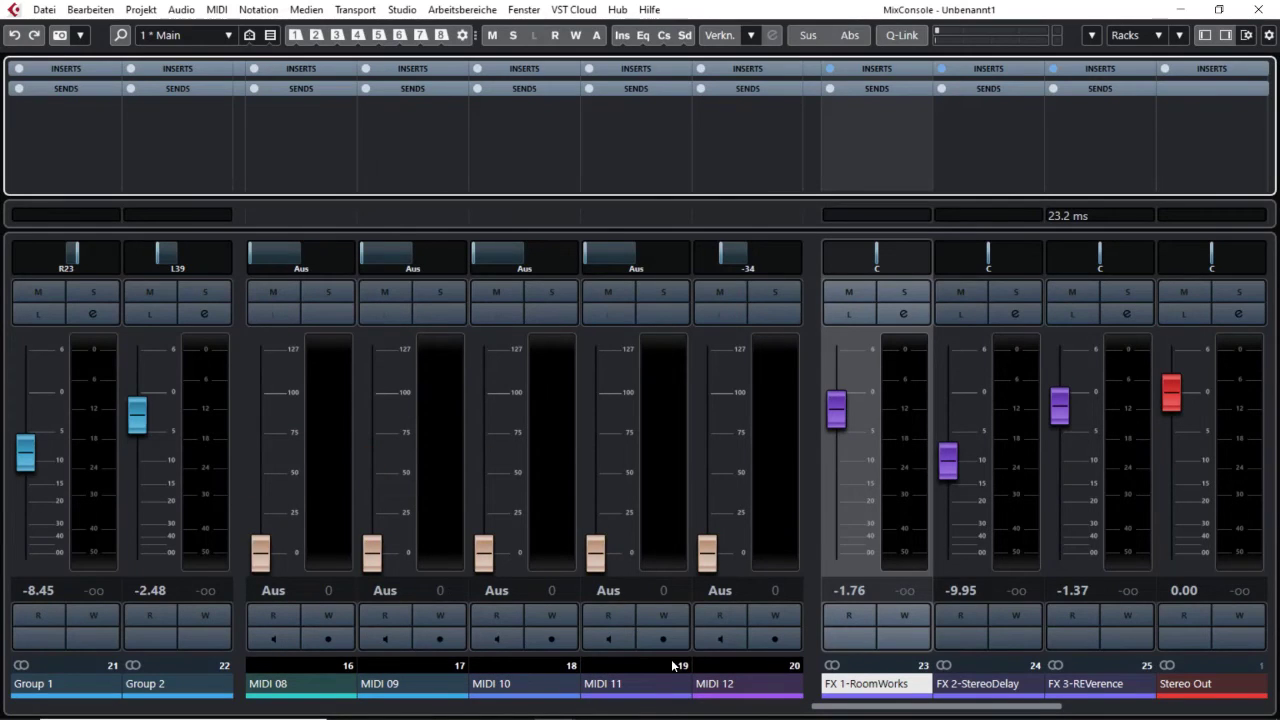
pyautogui.scroll(9, 670, 665)
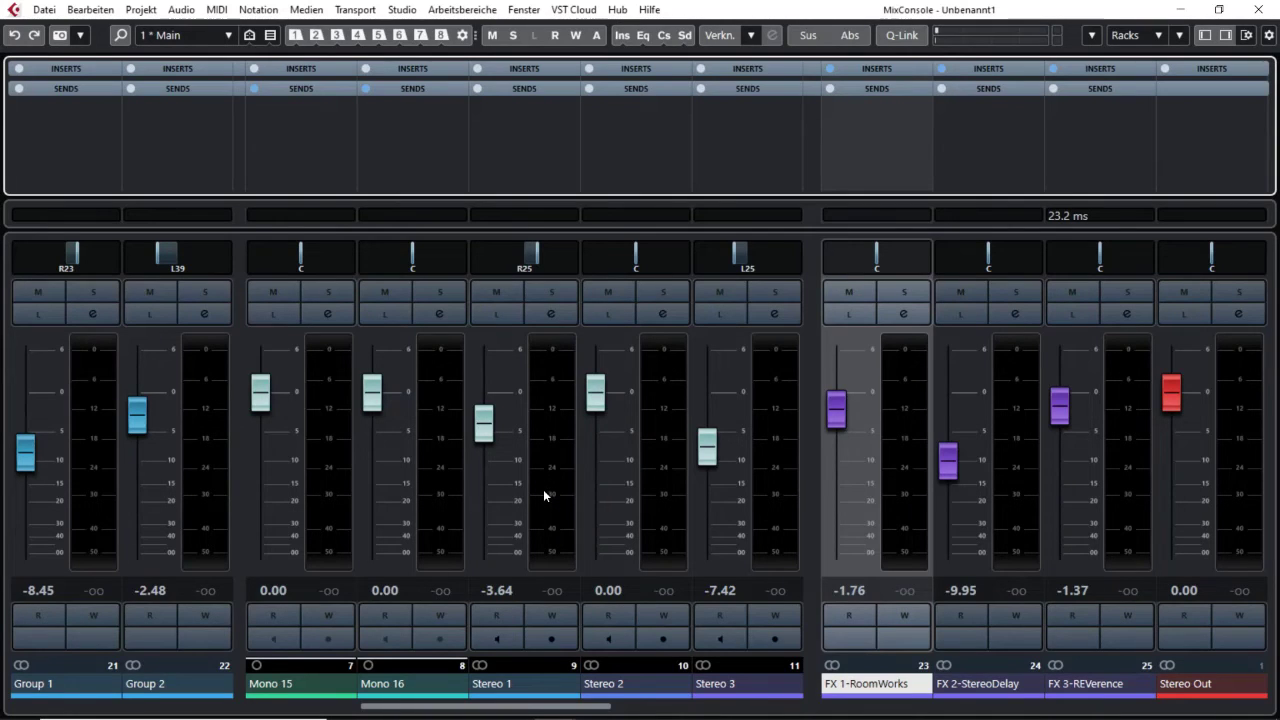
pyautogui.click(227, 35)
pyautogui.click(183, 76)
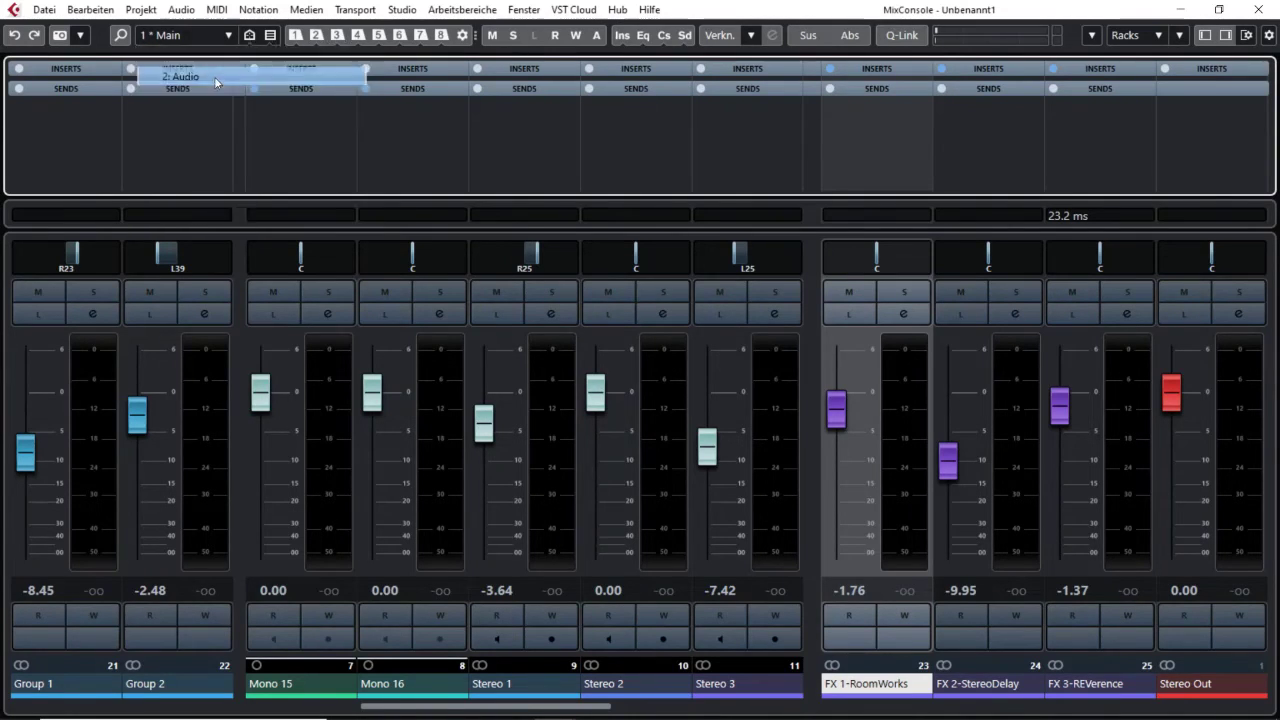
pyautogui.click(227, 36)
pyautogui.click(180, 58)
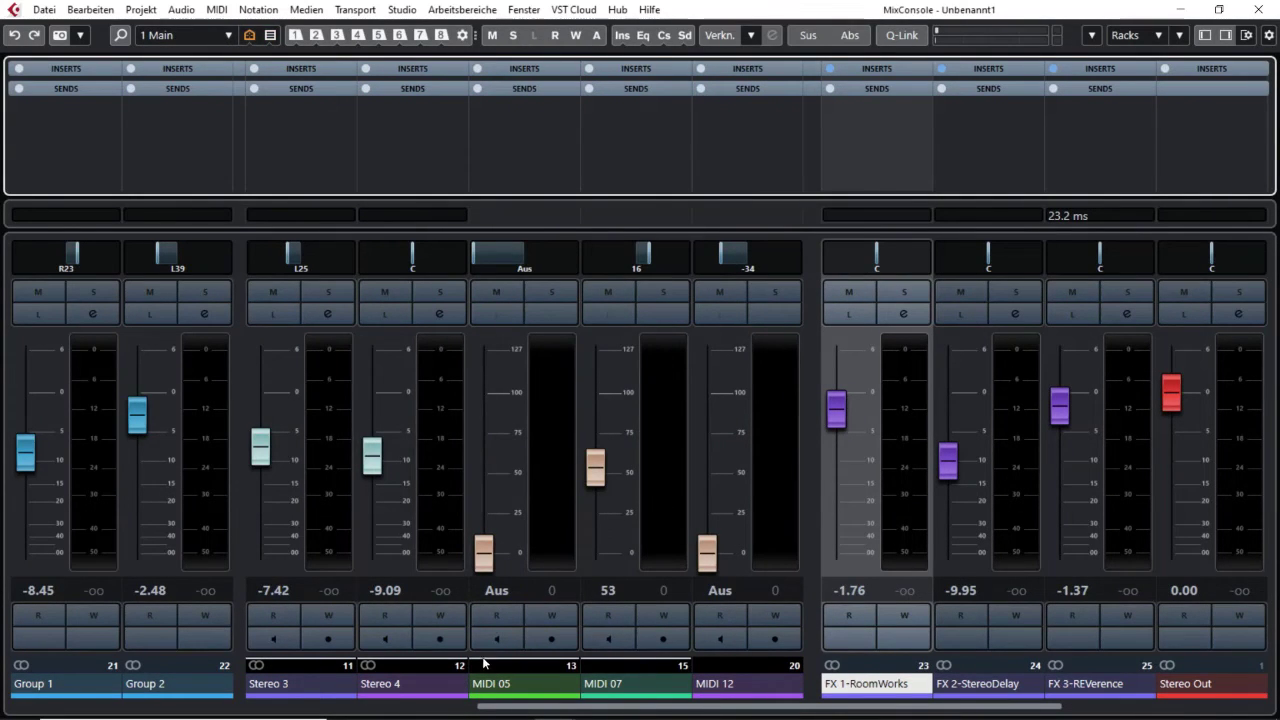
# Zoom the channel strips narrower until all channels of the Main configuration fit across the mixer.
pyautogui.hscroll(-4, 498, 670)
pyautogui.hscroll(4, 498, 670)
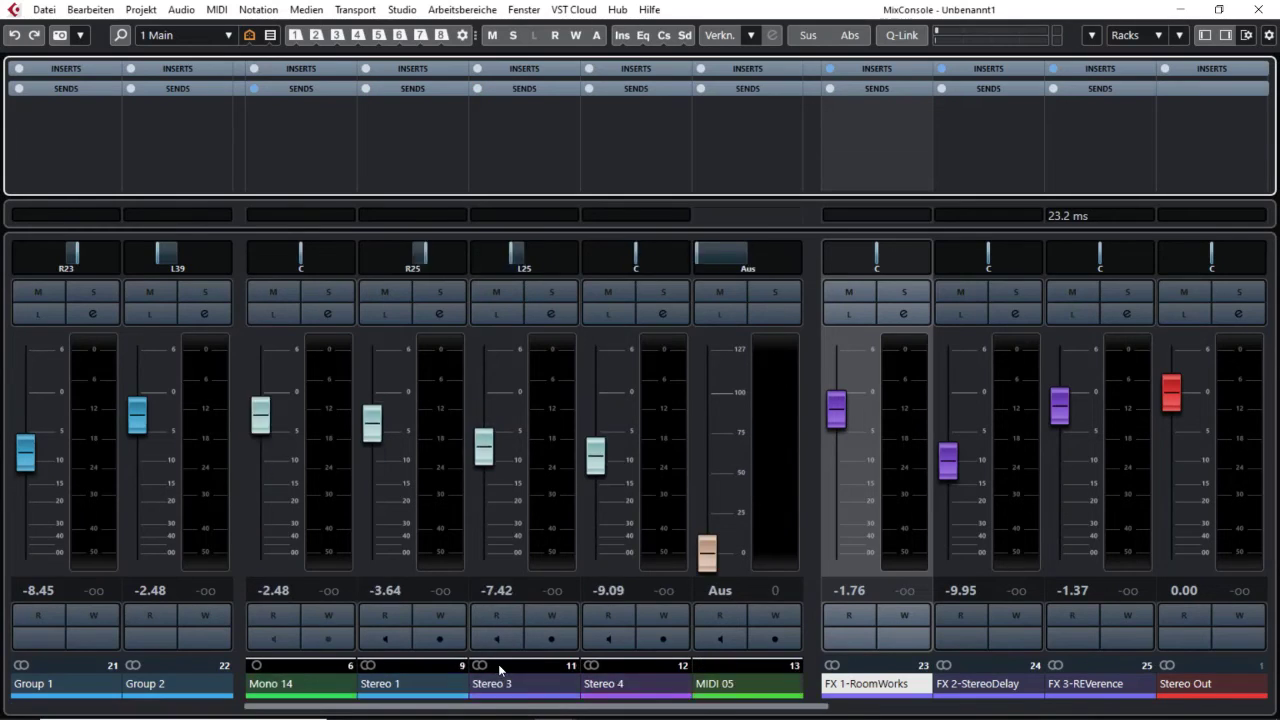
pyautogui.hscroll(-2, 498, 676)
pyautogui.press('h')
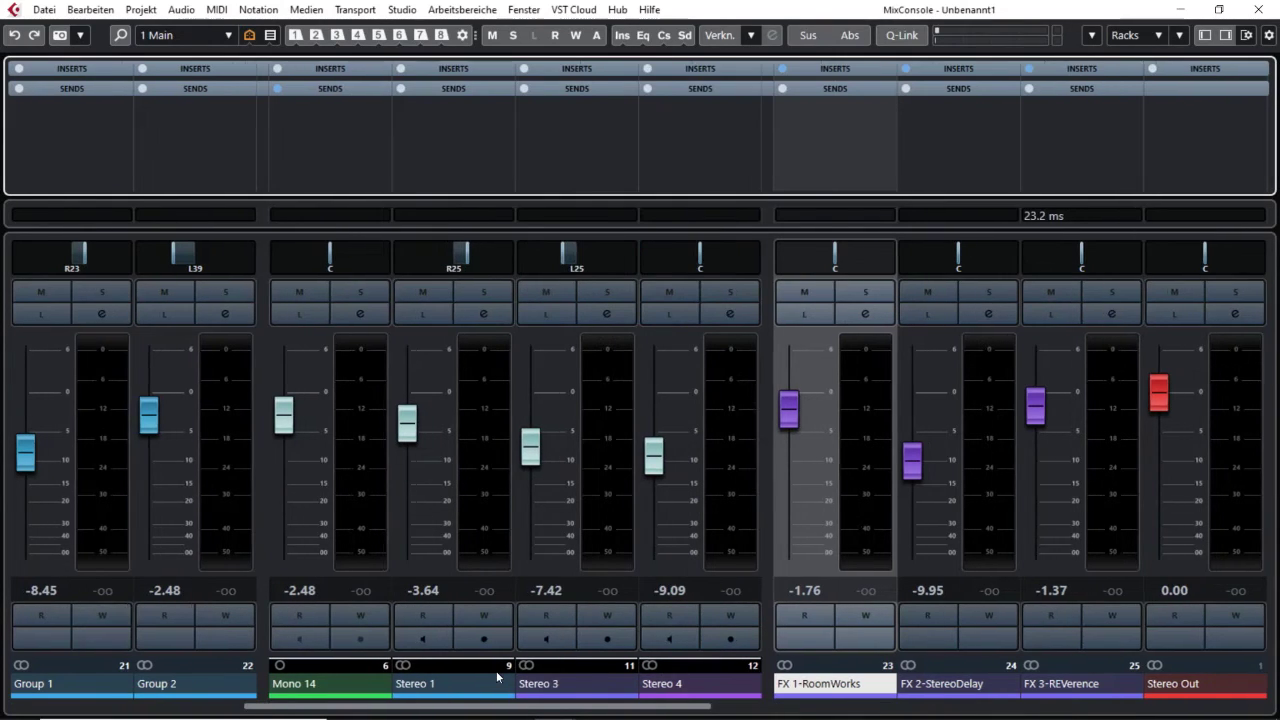
pyautogui.press('g')
pyautogui.press('g')
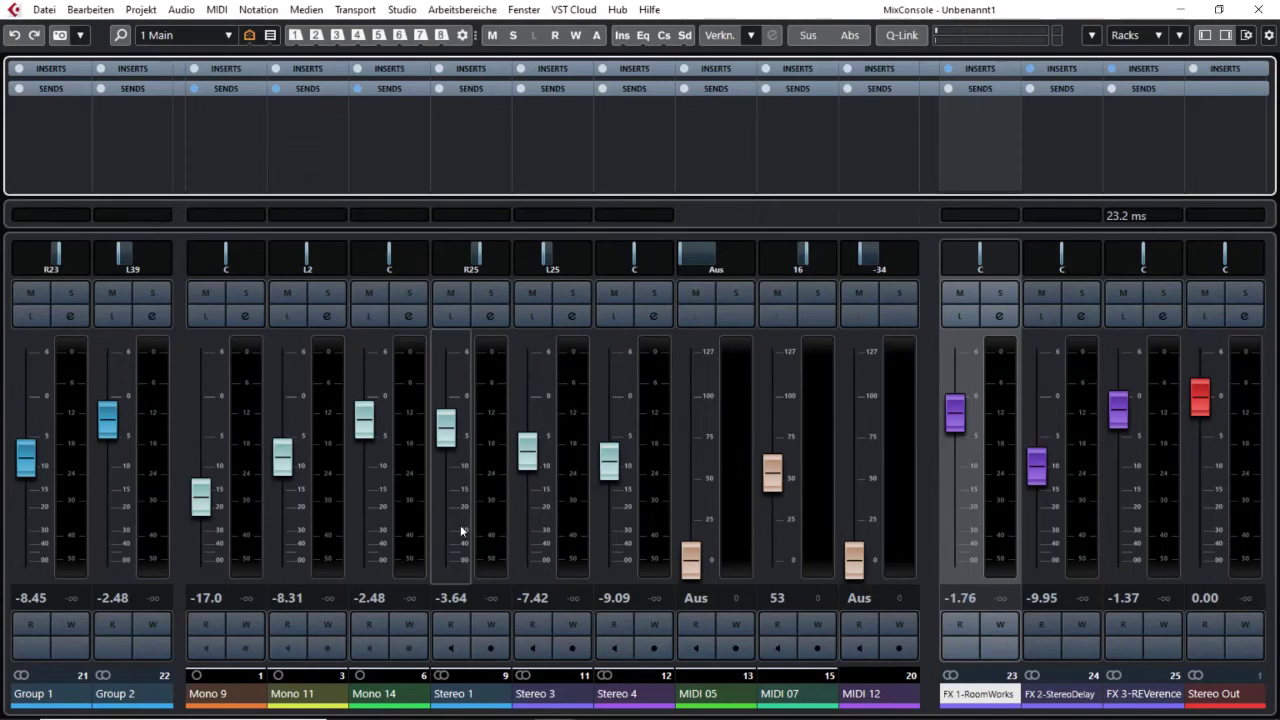
# Make the Stereo 2 channel visible from the left zone's channel list, and hide it again.
pyautogui.click(1205, 35)
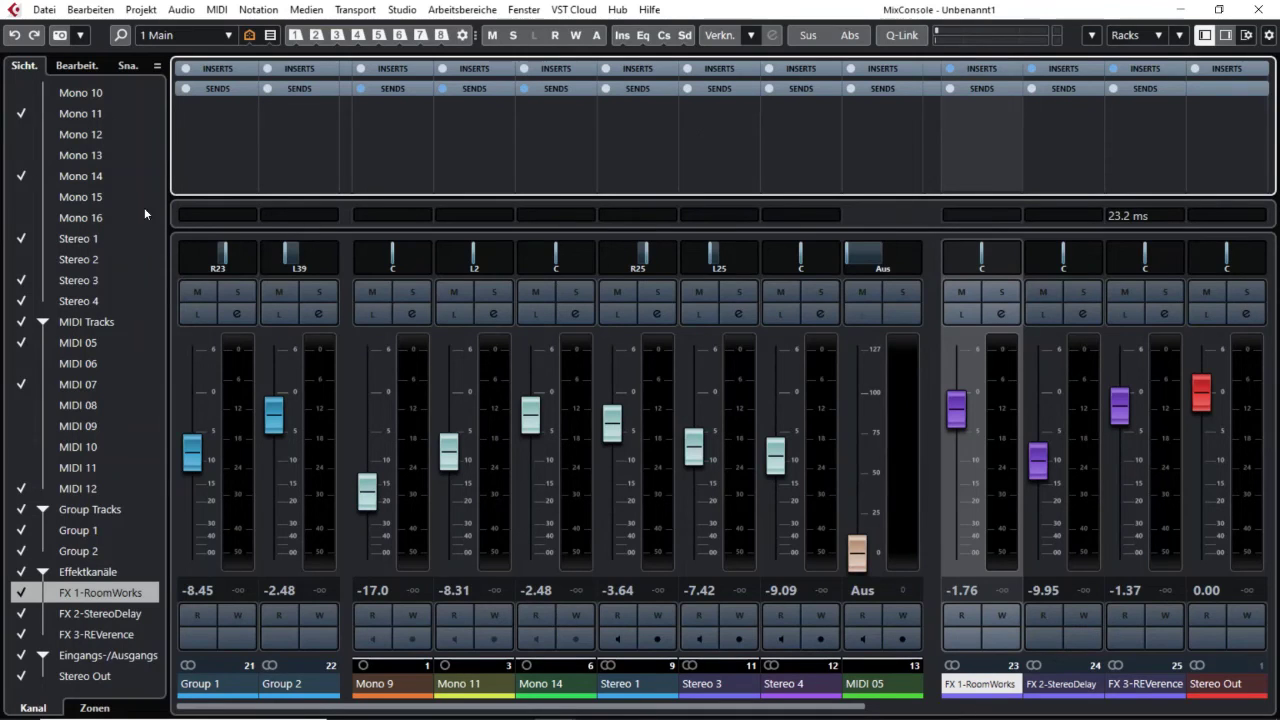
pyautogui.scroll(3, 91, 458)
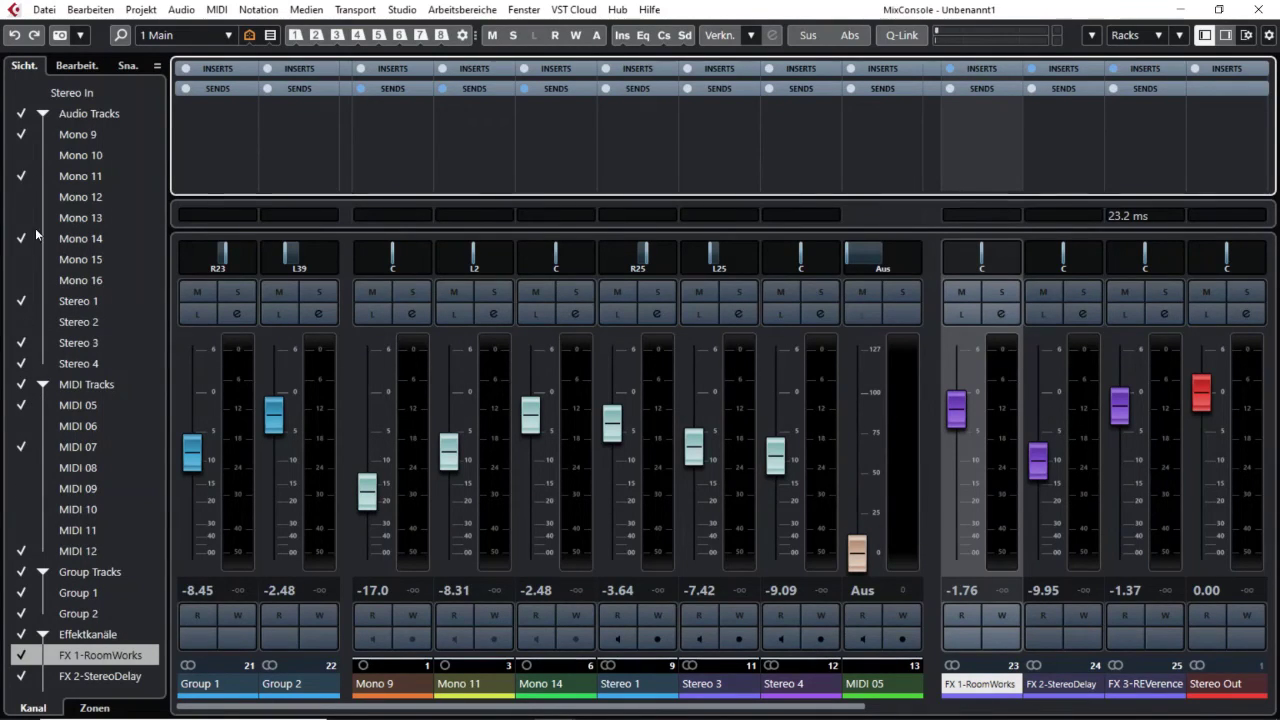
pyautogui.click(24, 326)
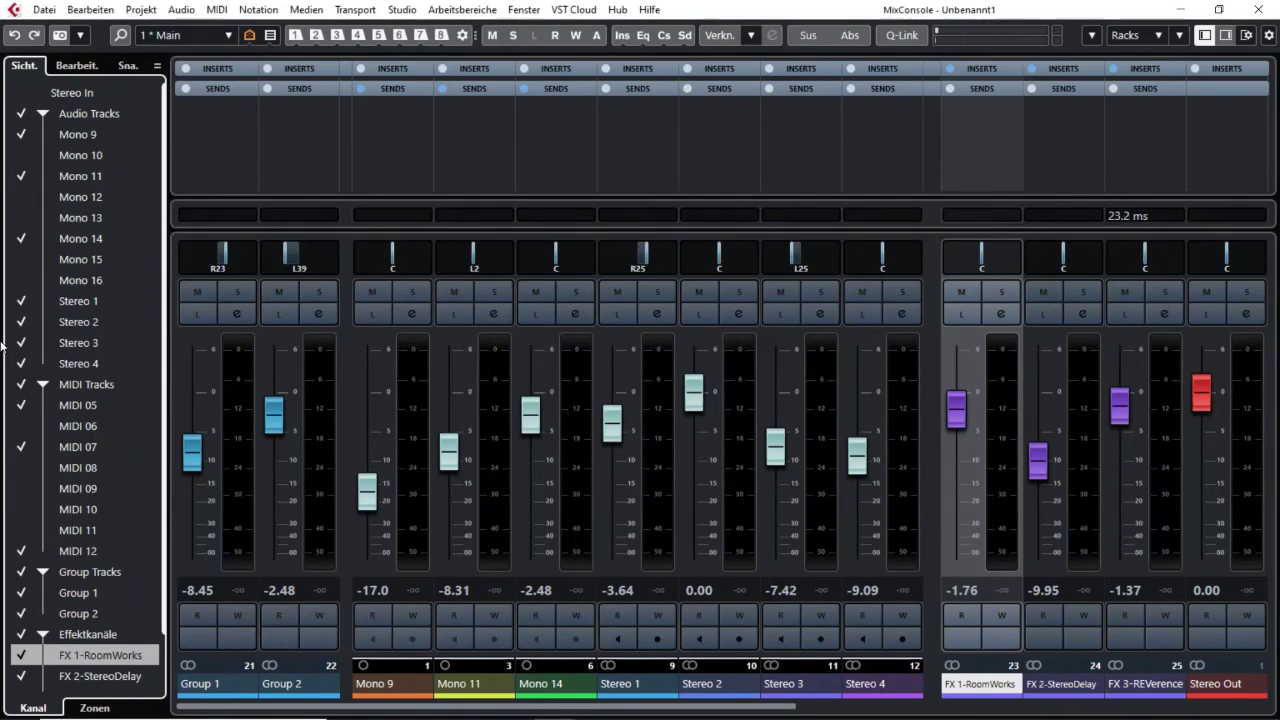
pyautogui.click(22, 322)
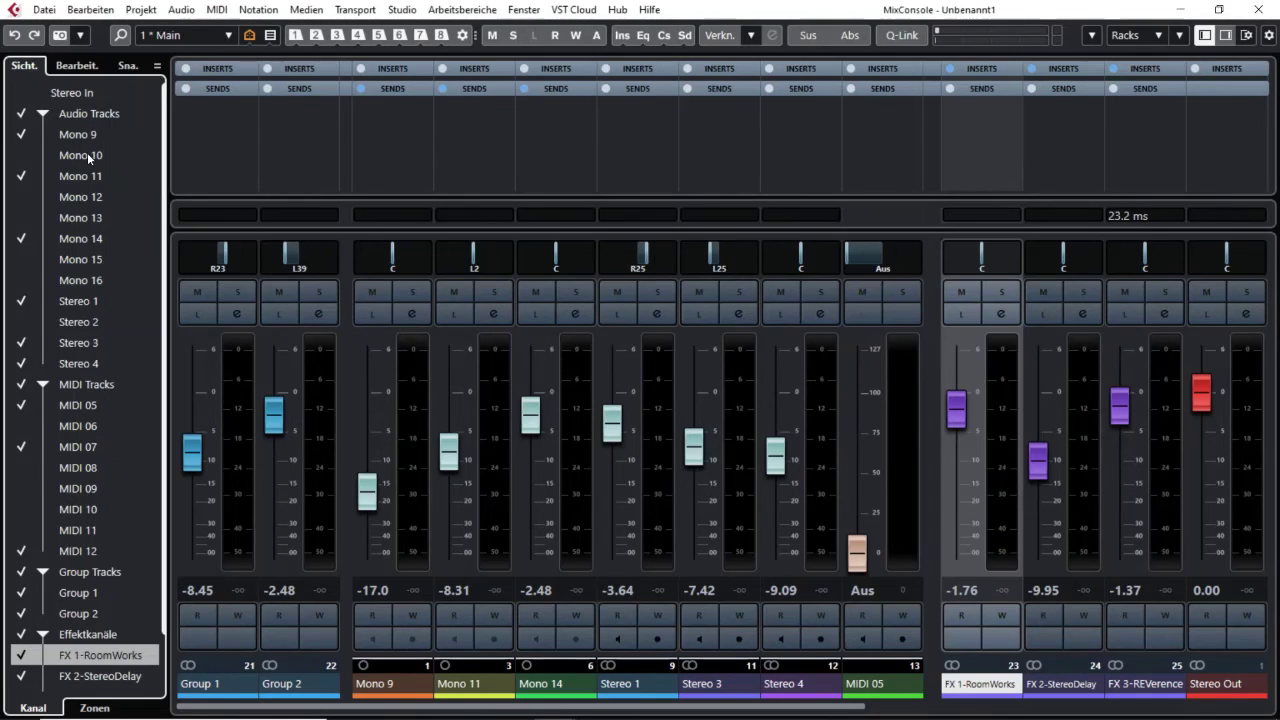
pyautogui.scroll(-1, 22, 536)
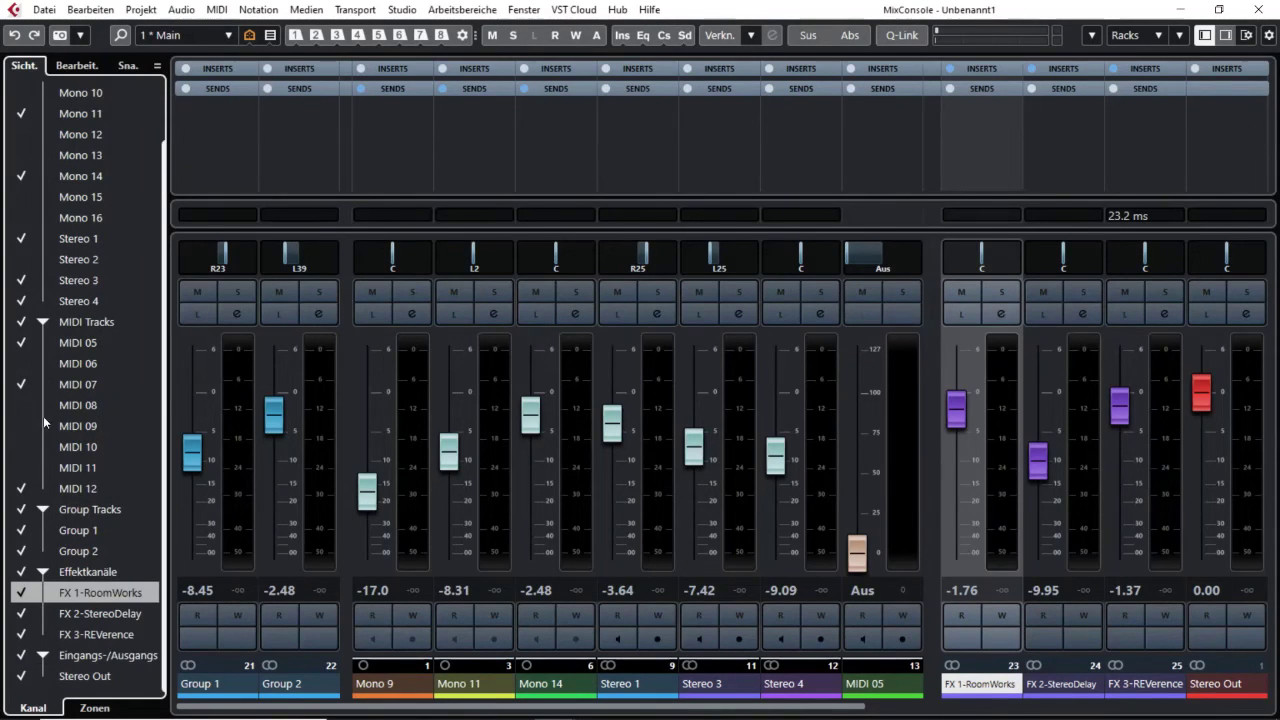
pyautogui.click(1205, 36)
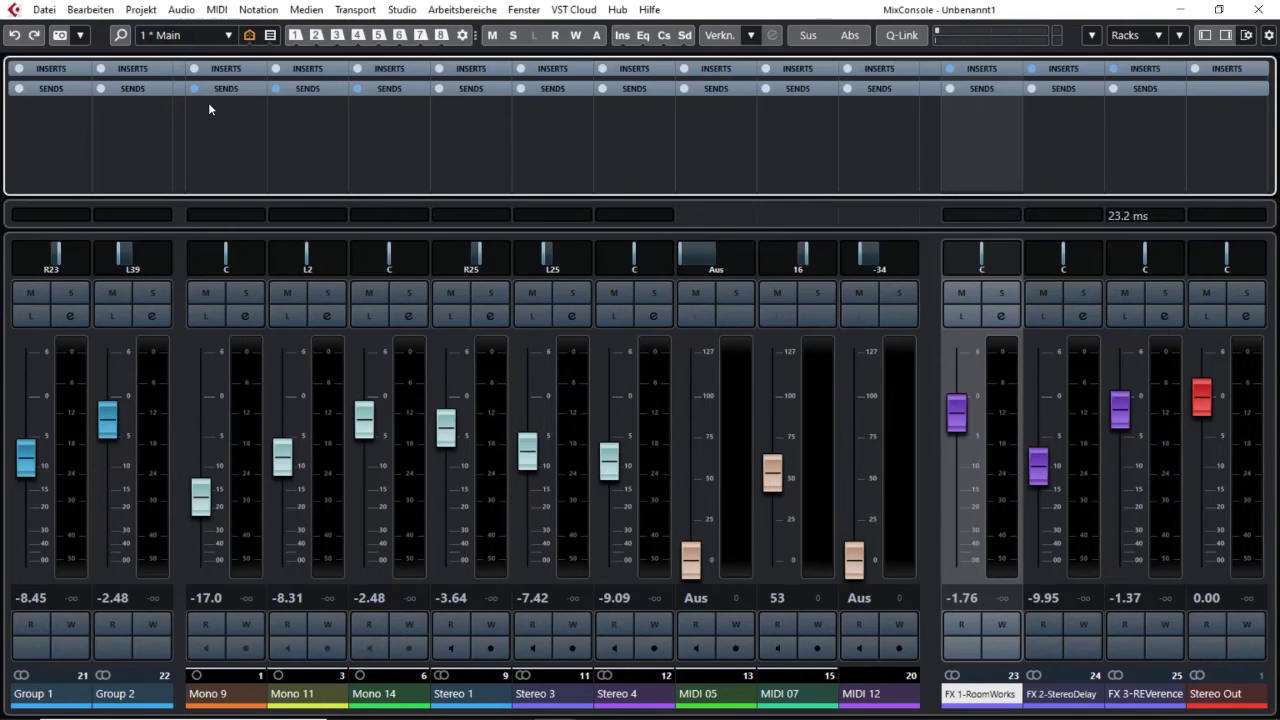
# Show all channels in the Main configuration with the channel filter and look through the full mixer.
pyautogui.click(249, 36)
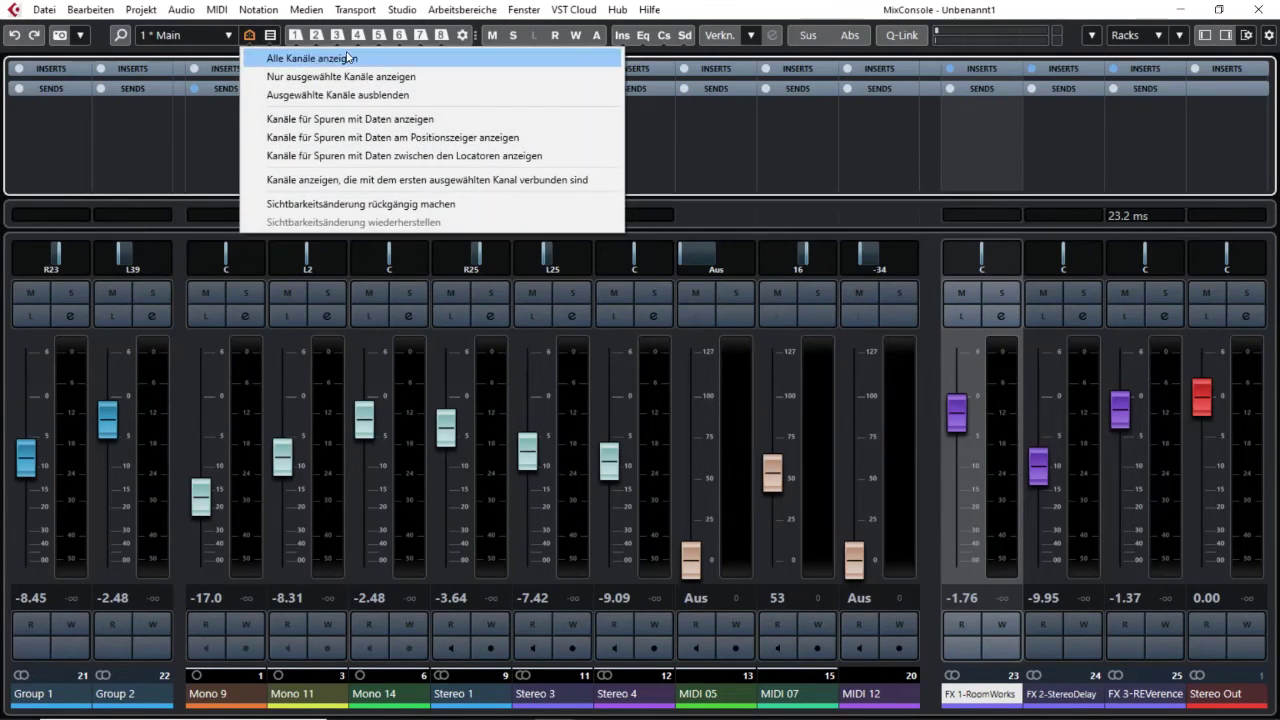
pyautogui.click(376, 62)
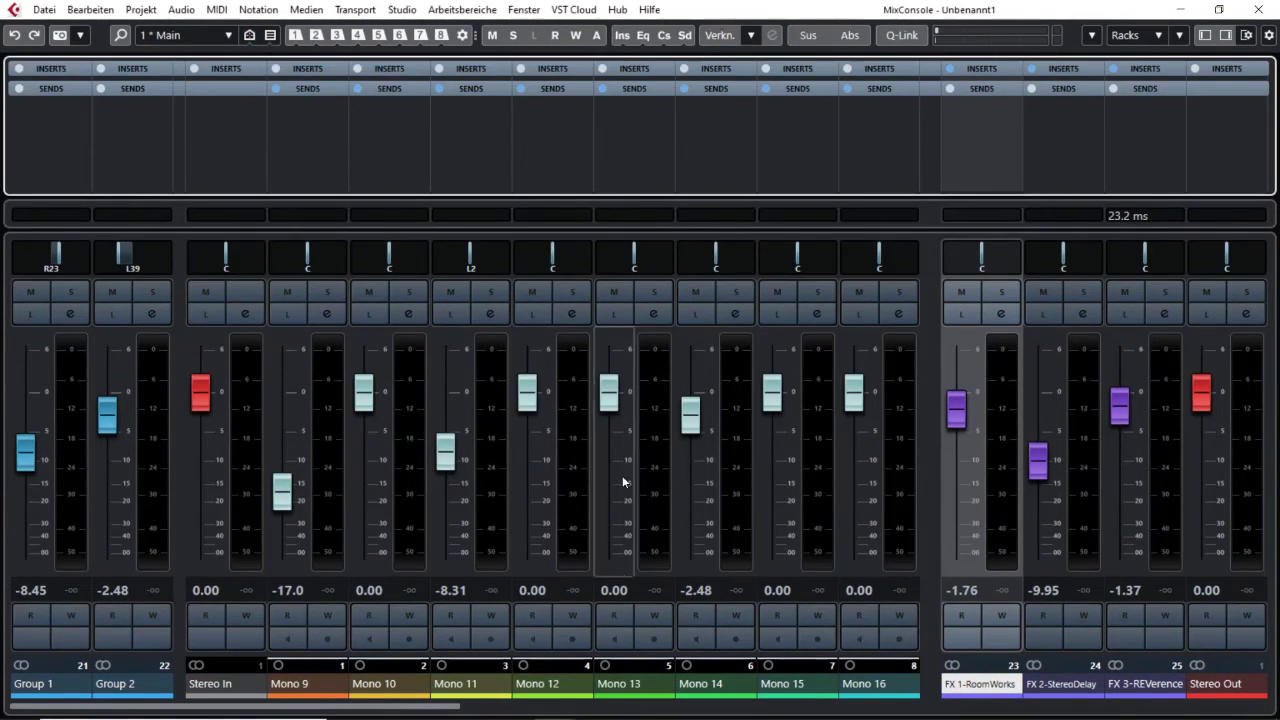
pyautogui.scroll(-3, 778, 670)
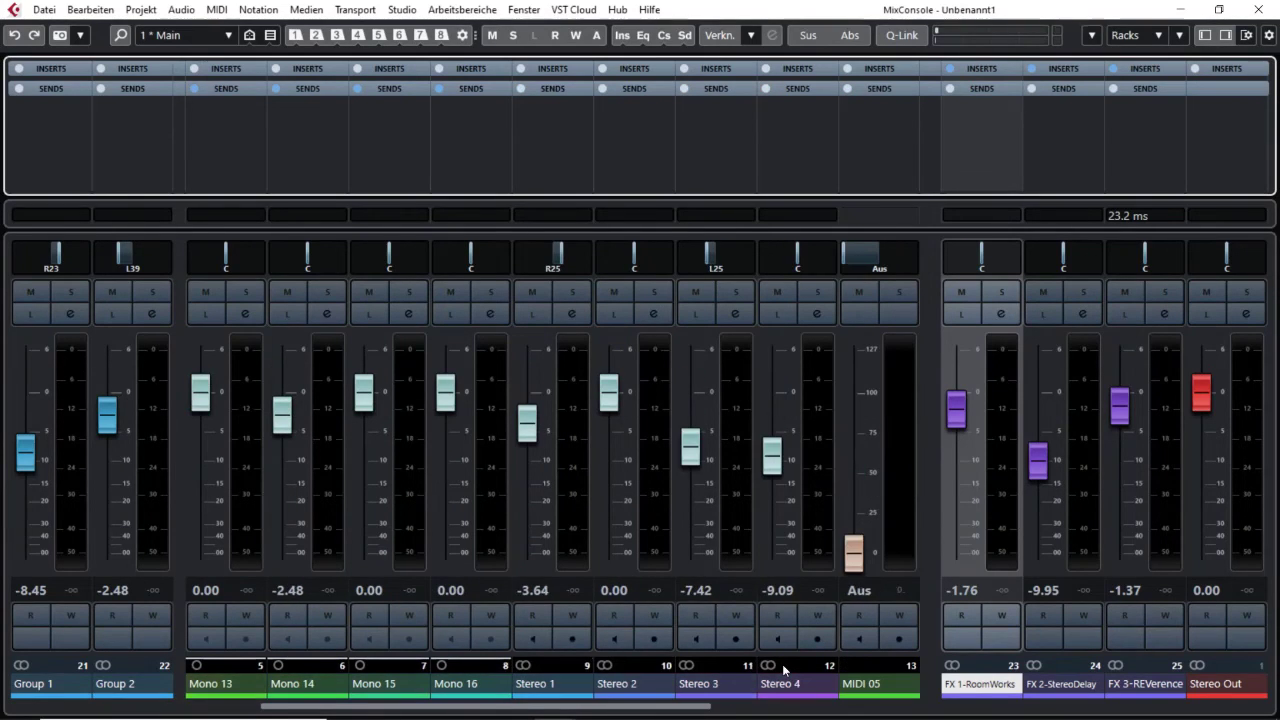
pyautogui.scroll(-5, 778, 672)
pyautogui.scroll(8, 782, 668)
pyautogui.scroll(2, 770, 660)
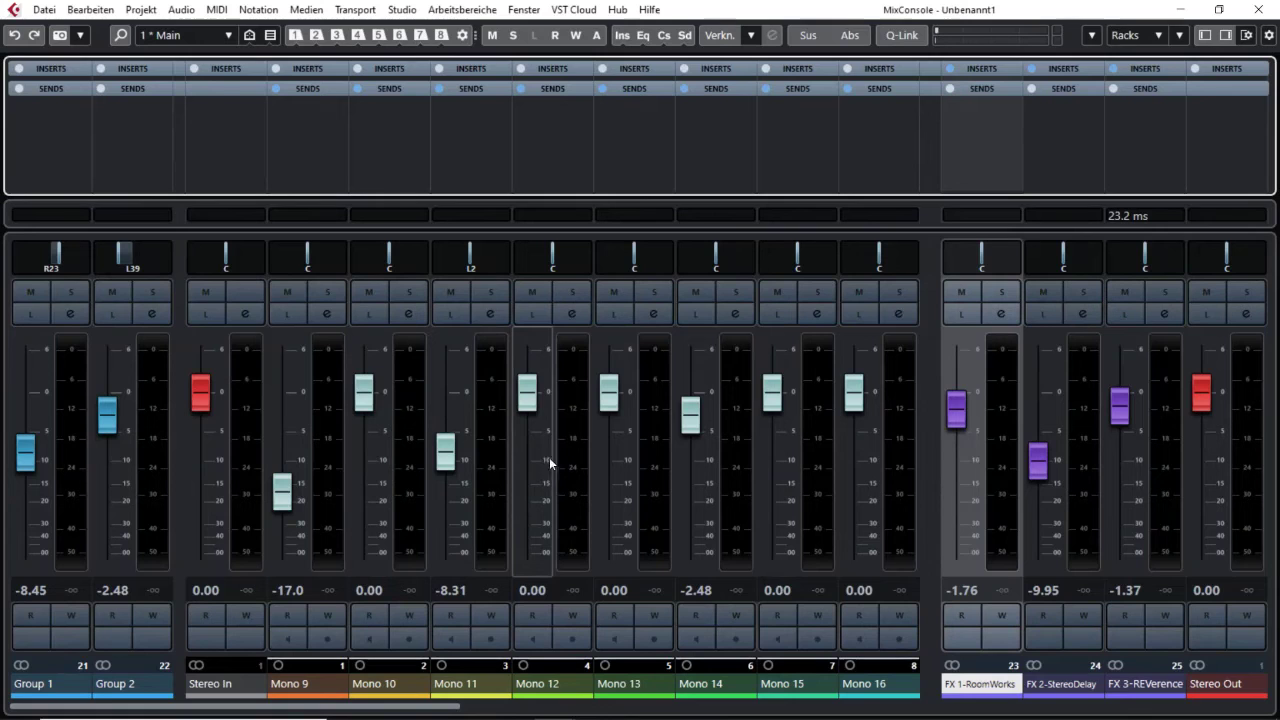
# Switch to the Midi configuration and raise the MIDI 11 fader to about 75.
pyautogui.click(193, 40)
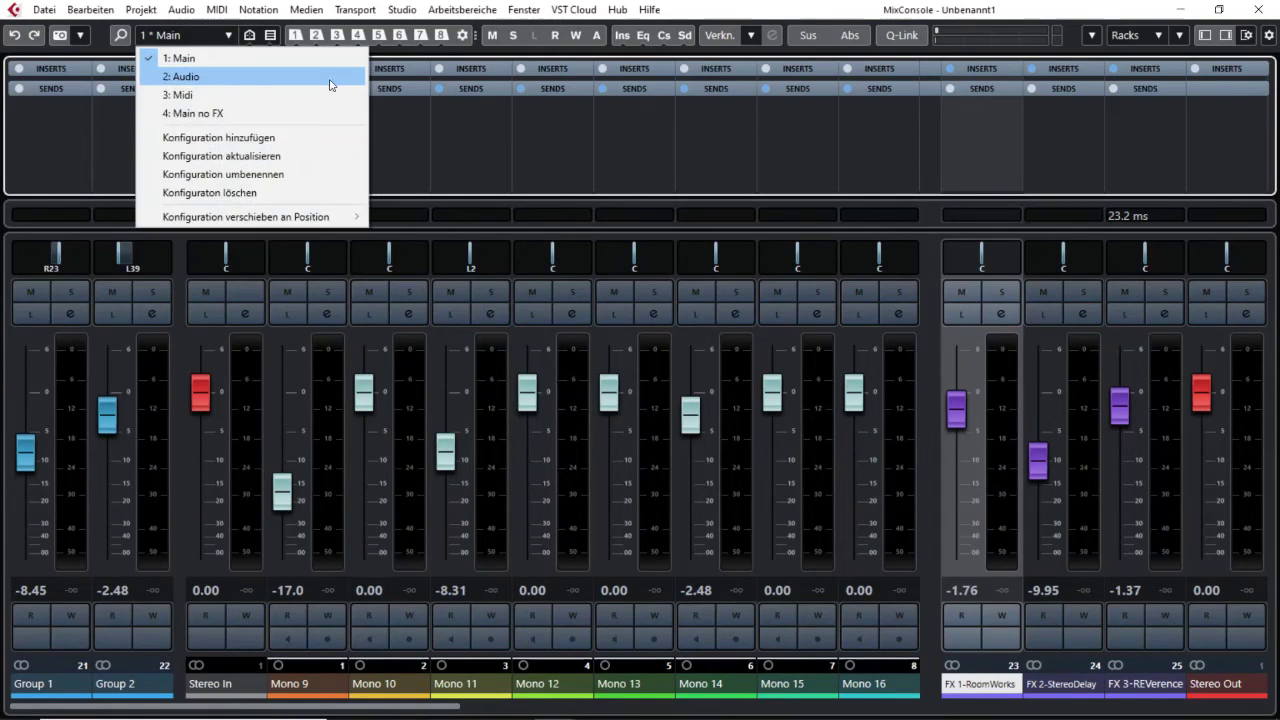
pyautogui.click(221, 93)
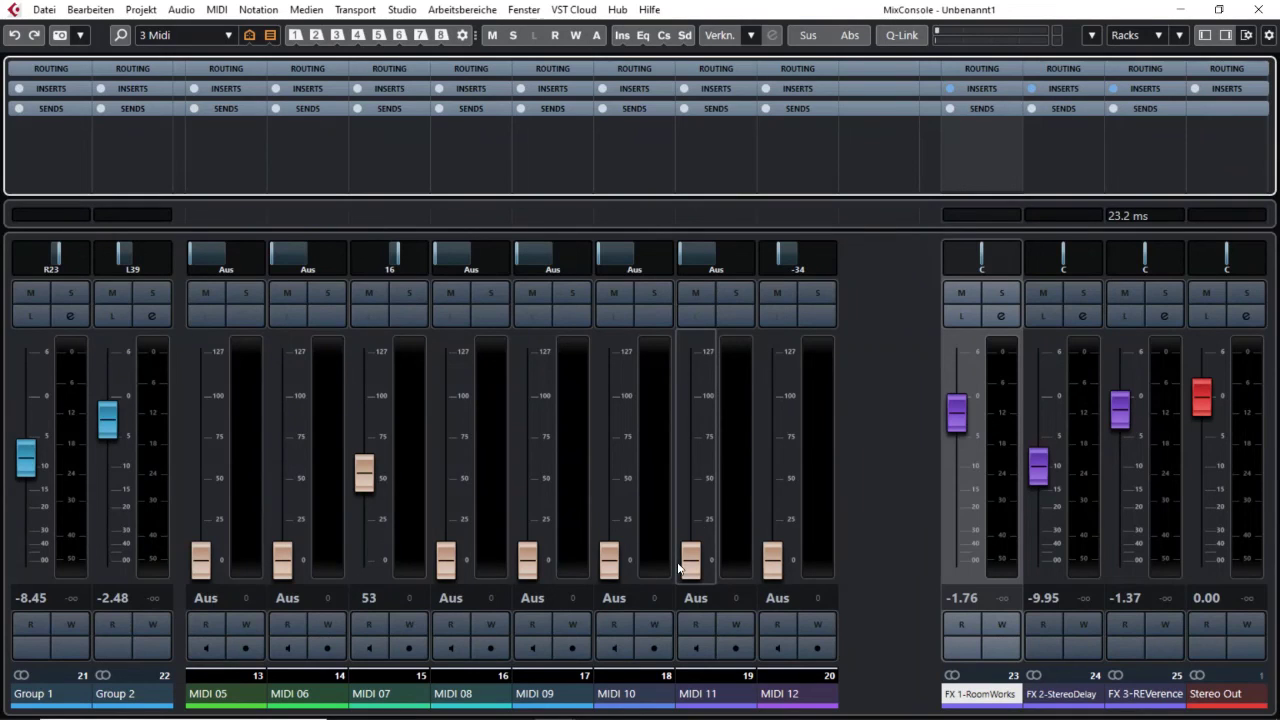
pyautogui.moveTo(691, 560); pyautogui.dragTo(690, 435)
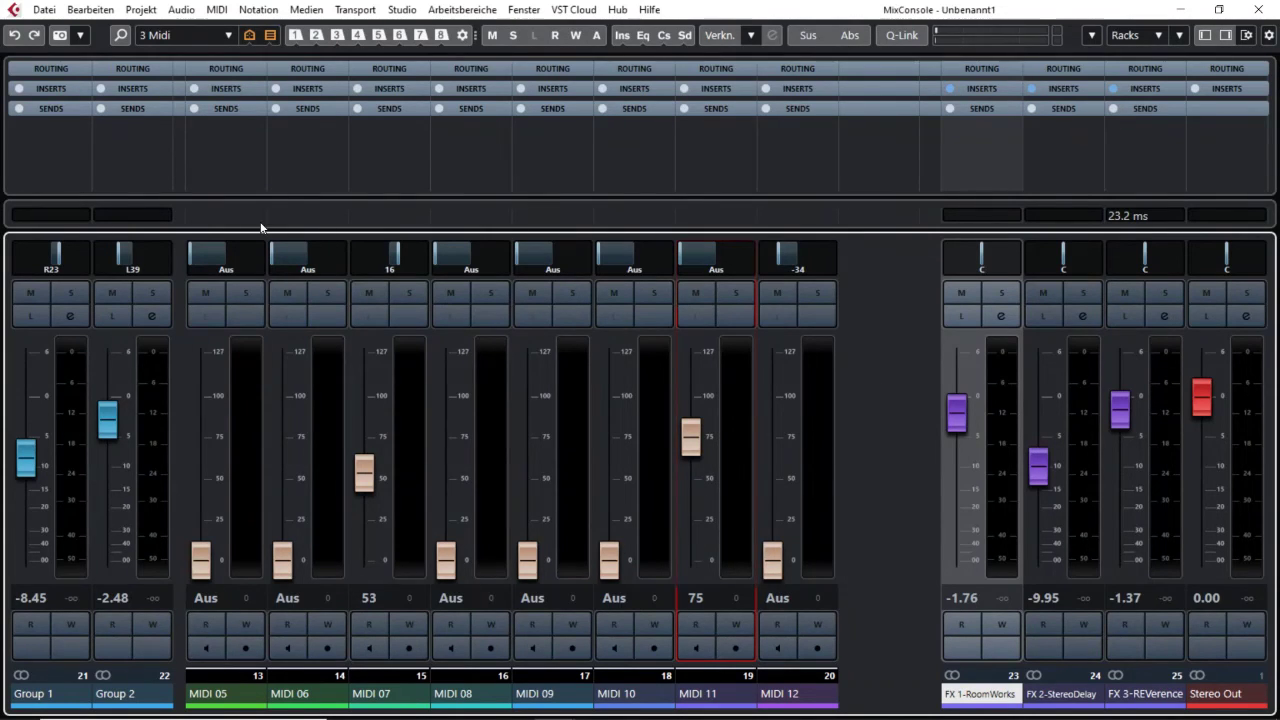
# Review the channel filter options and display all channels in the Main configuration.
pyautogui.click(250, 37)
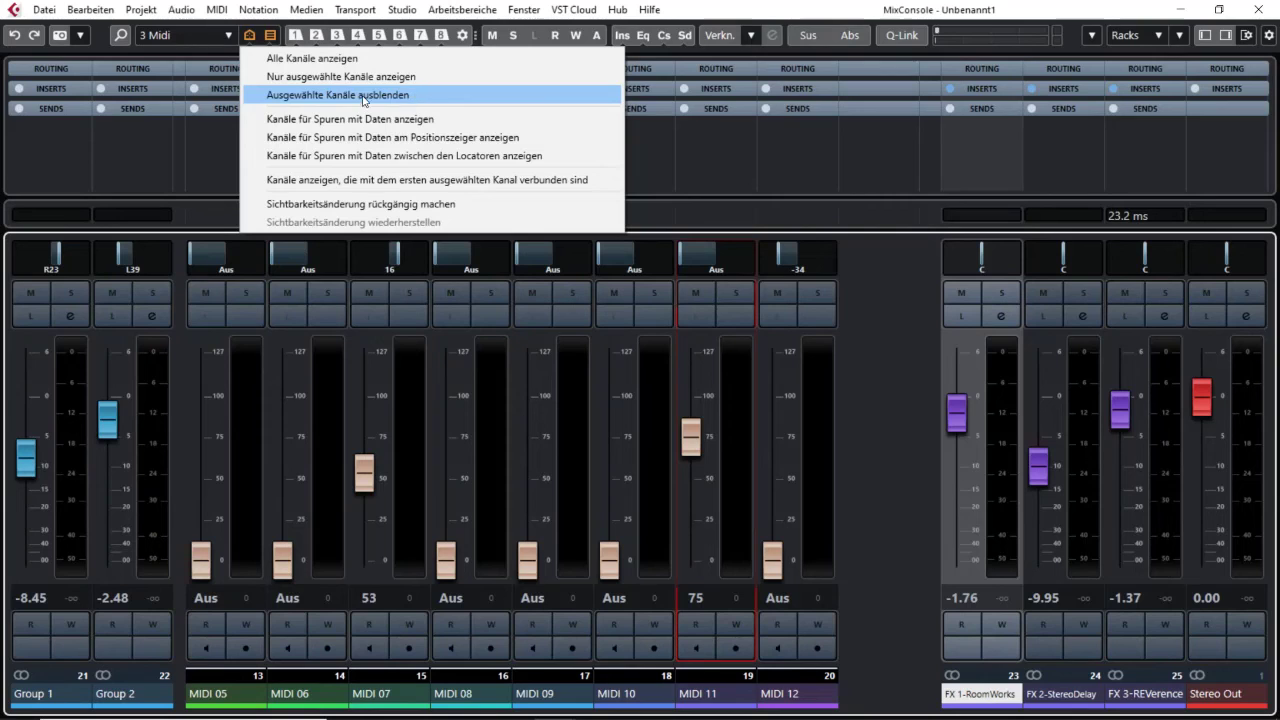
pyautogui.click(884, 501)
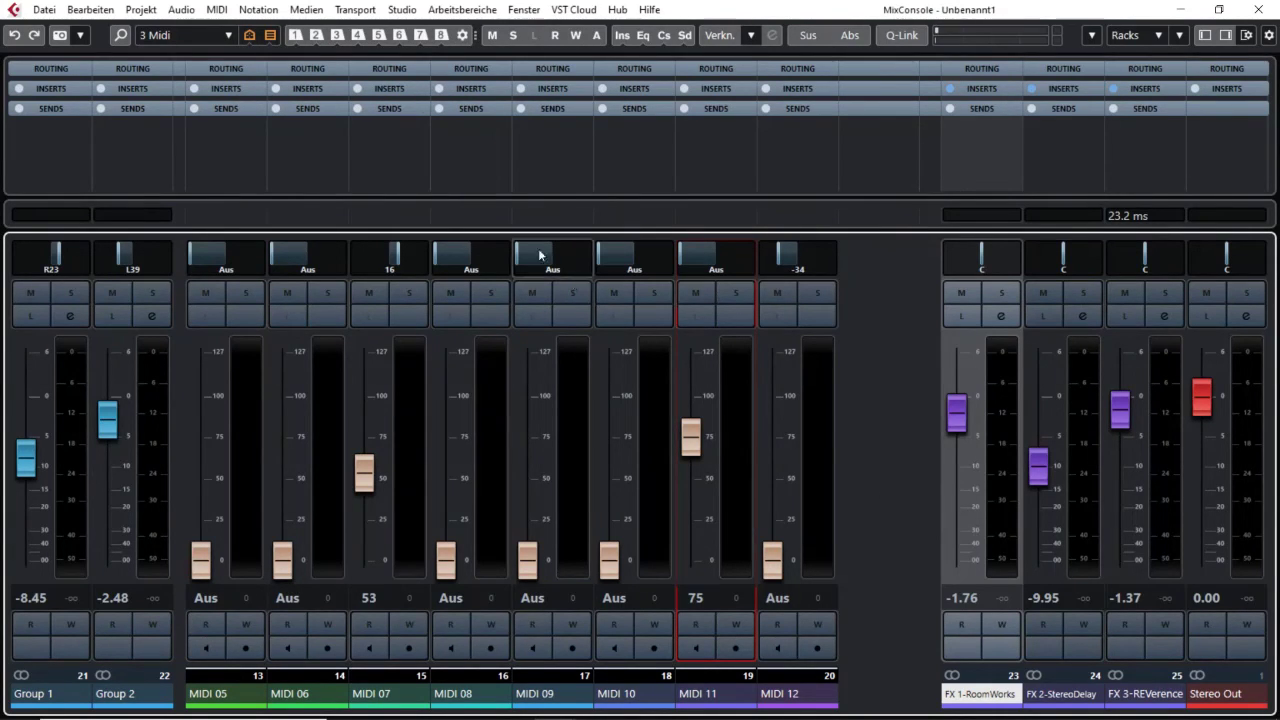
pyautogui.click(251, 35)
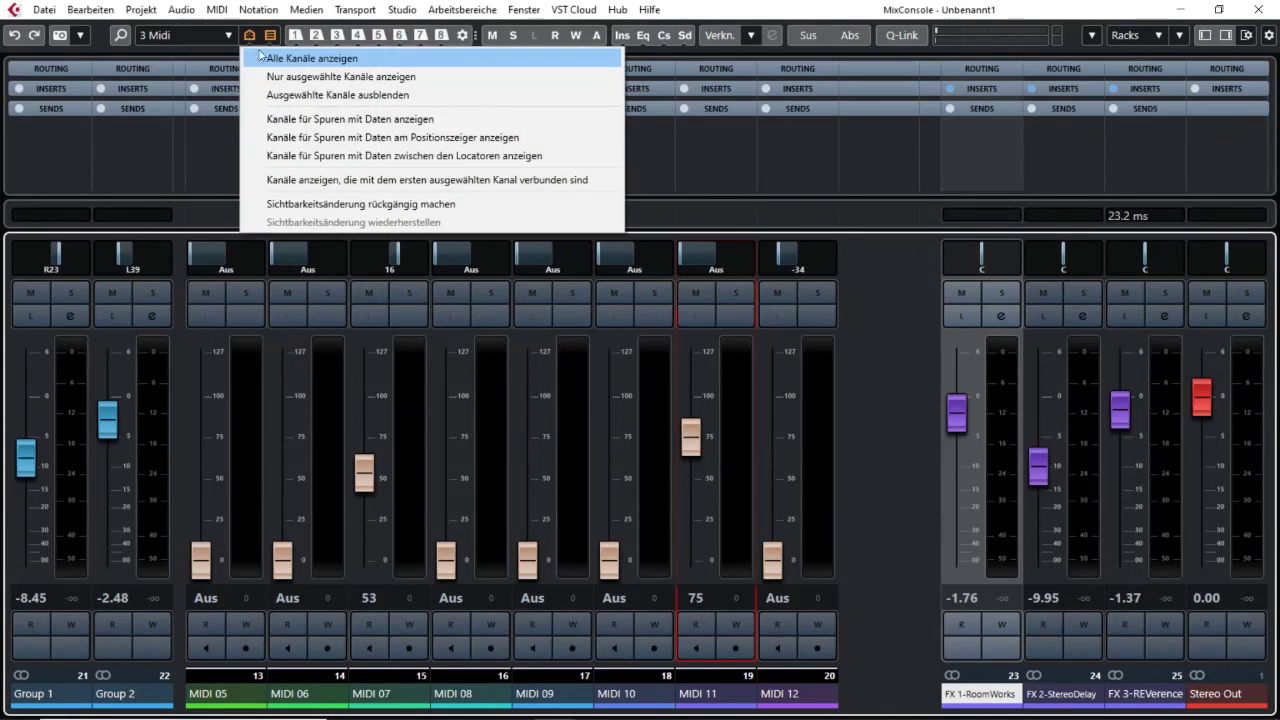
pyautogui.click(262, 58)
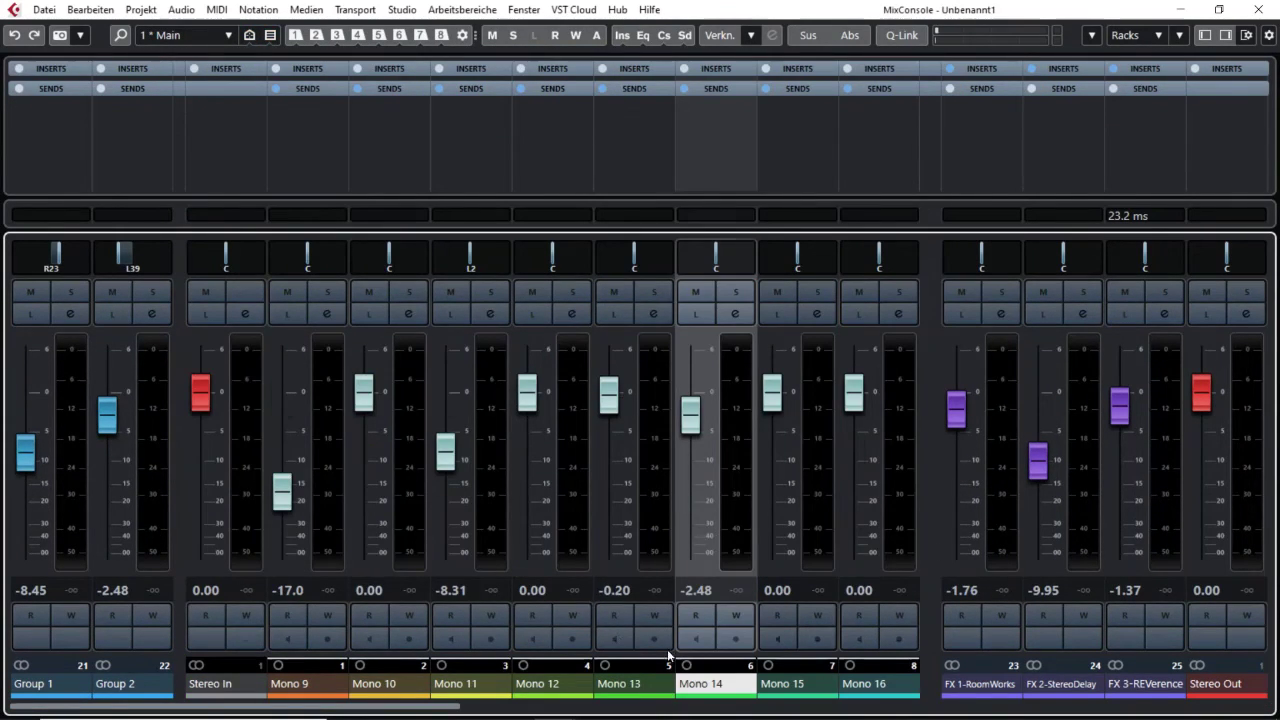
pyautogui.hscroll(3, 667, 650)
pyautogui.hscroll(-1, 665, 665)
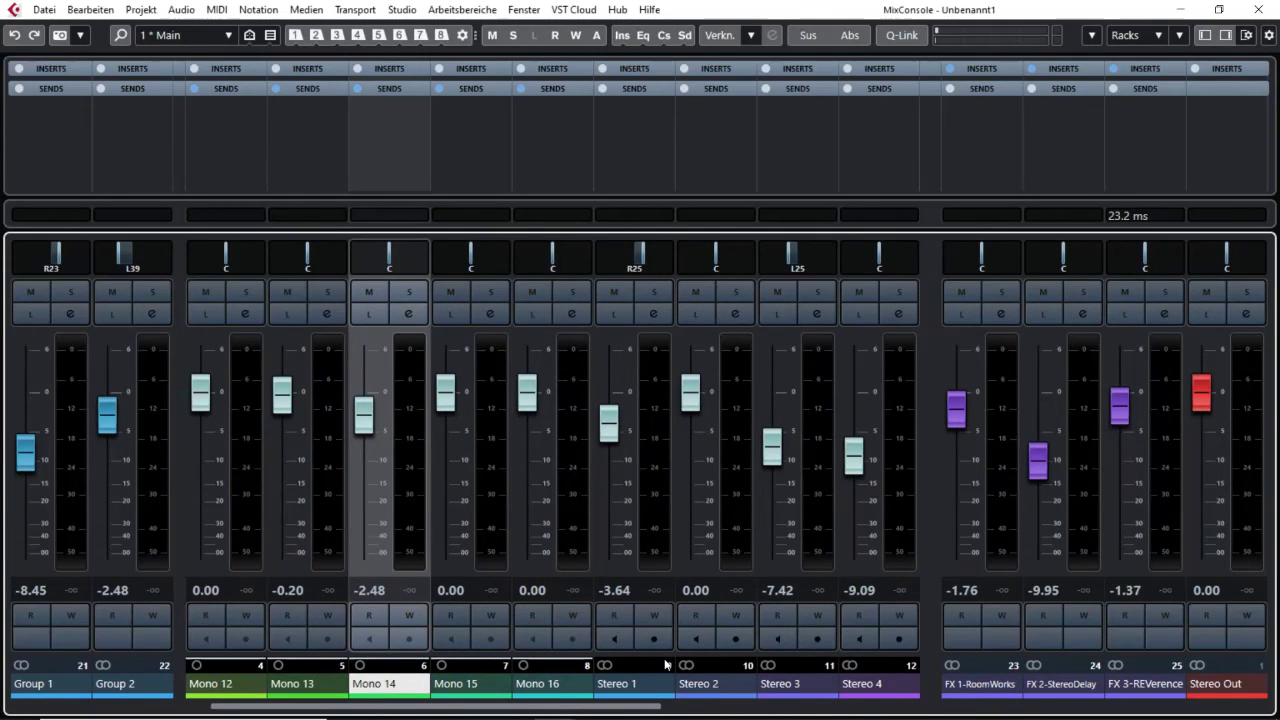
# Select the Mono 14, Mono 16, Stereo 3 and MIDI 05 channels and show only the selected channels.
pyautogui.hscroll(1, 665, 665)
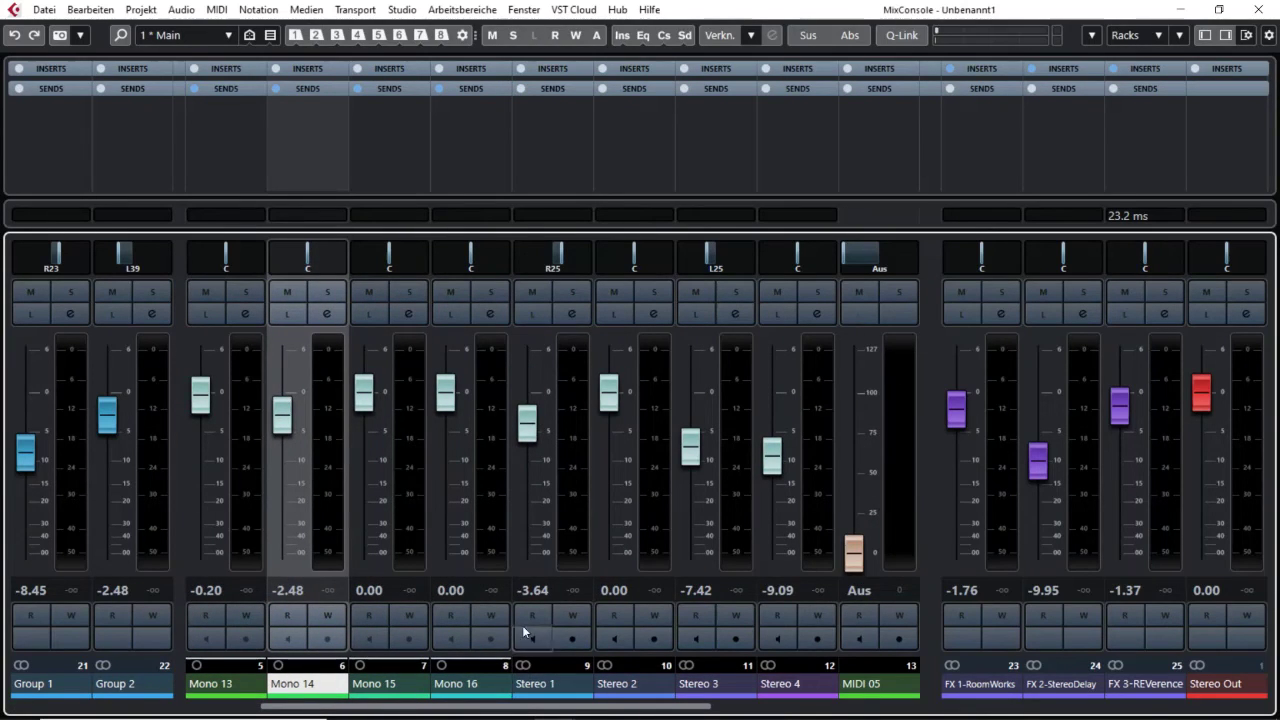
pyautogui.keyDown('ctrl'); pyautogui.click(472, 458); pyautogui.keyUp('ctrl')
pyautogui.keyDown('ctrl'); pyautogui.click(737, 470); pyautogui.keyUp('ctrl')
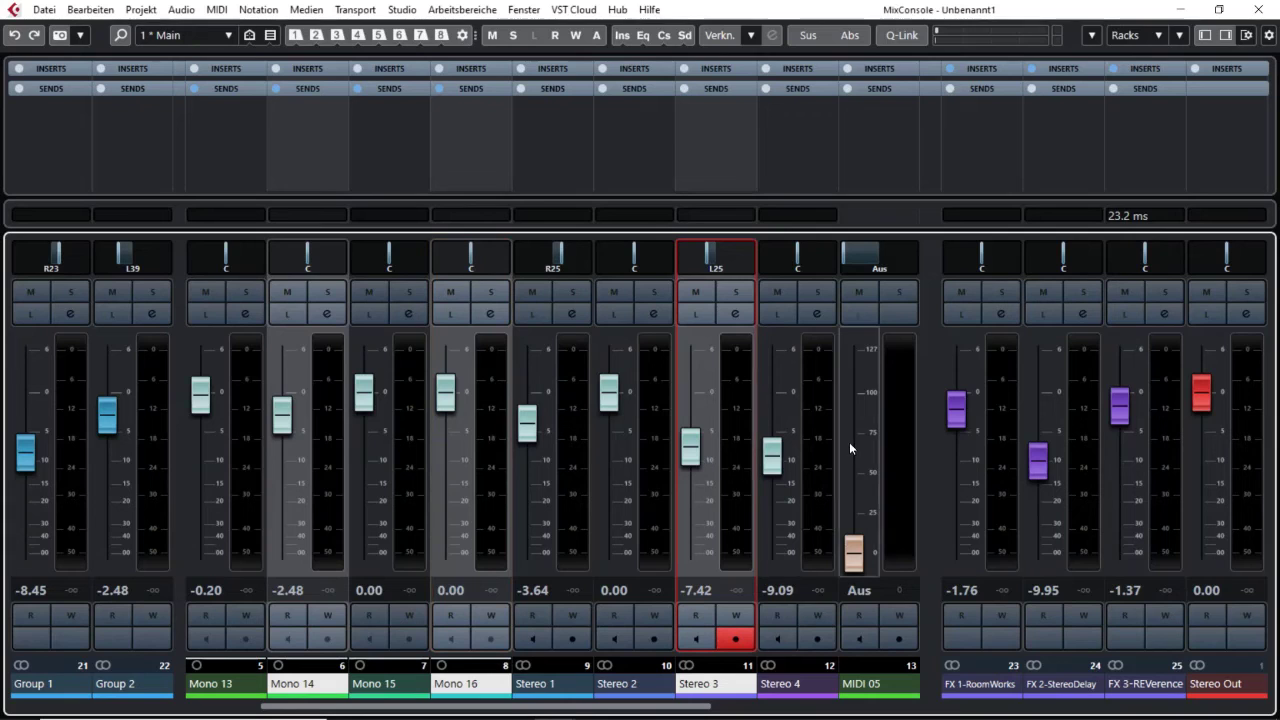
pyautogui.keyDown('ctrl'); pyautogui.click(886, 455); pyautogui.keyUp('ctrl')
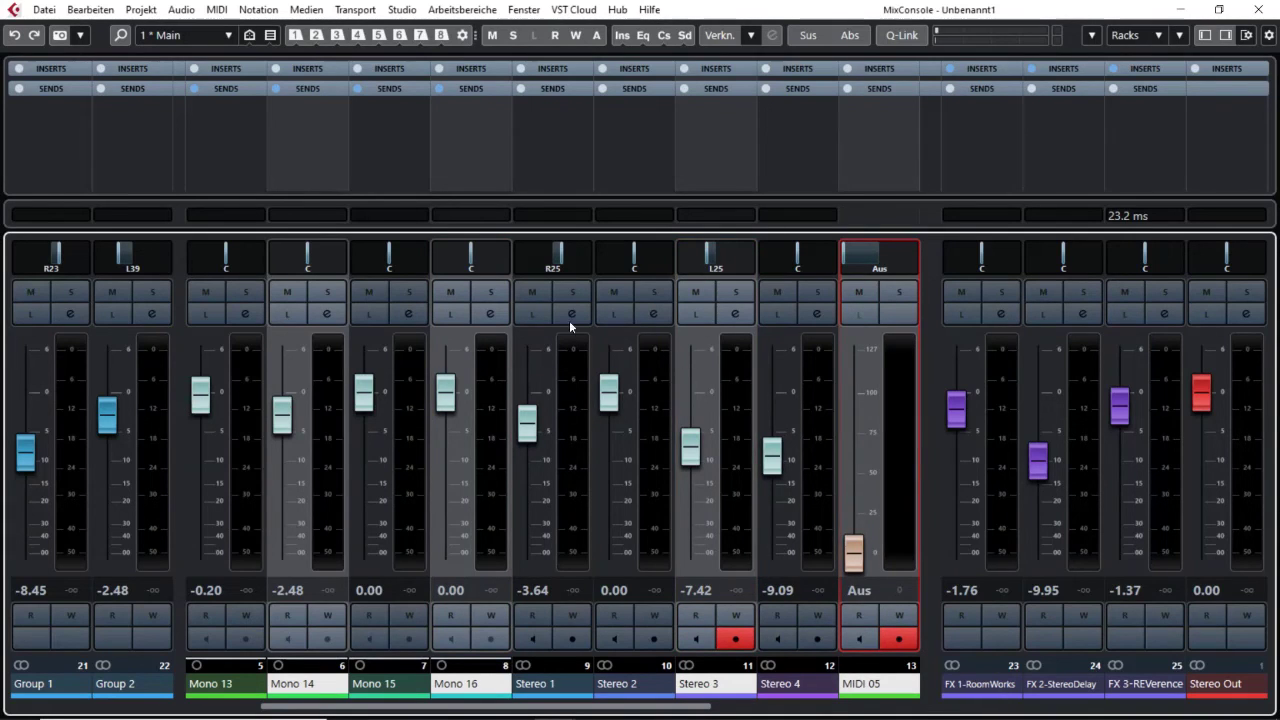
pyautogui.click(254, 36)
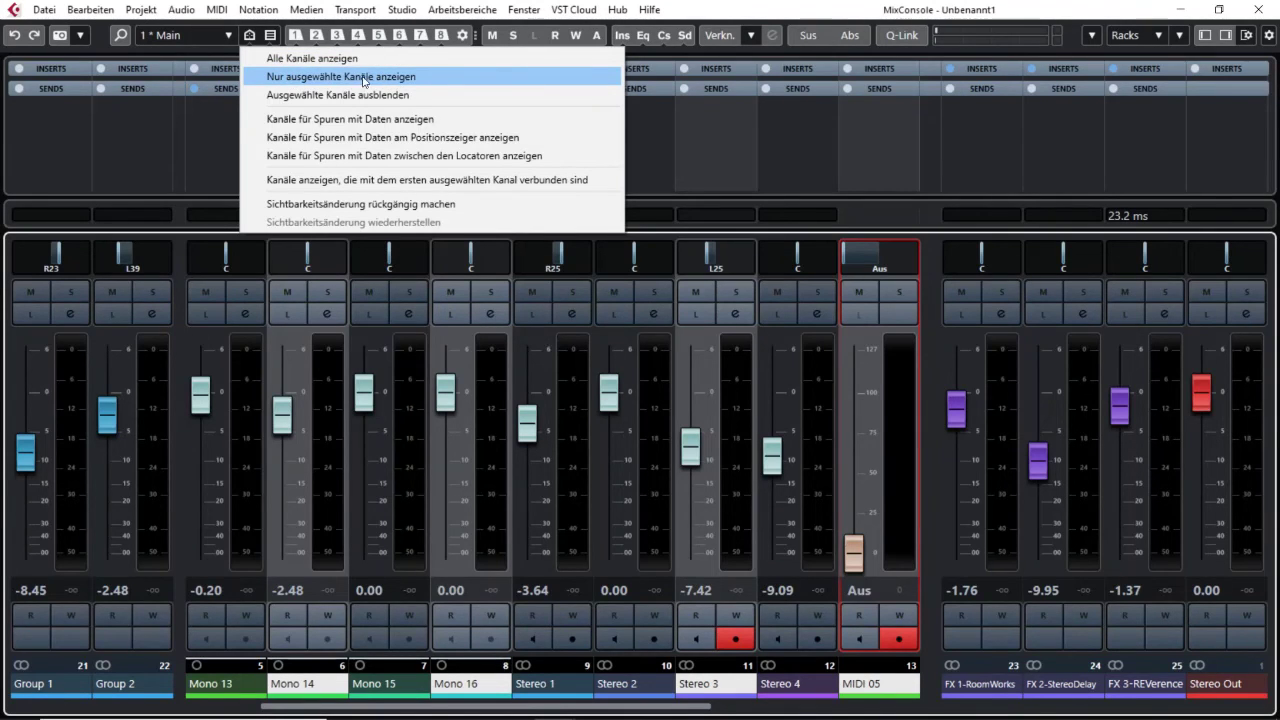
pyautogui.click(297, 77)
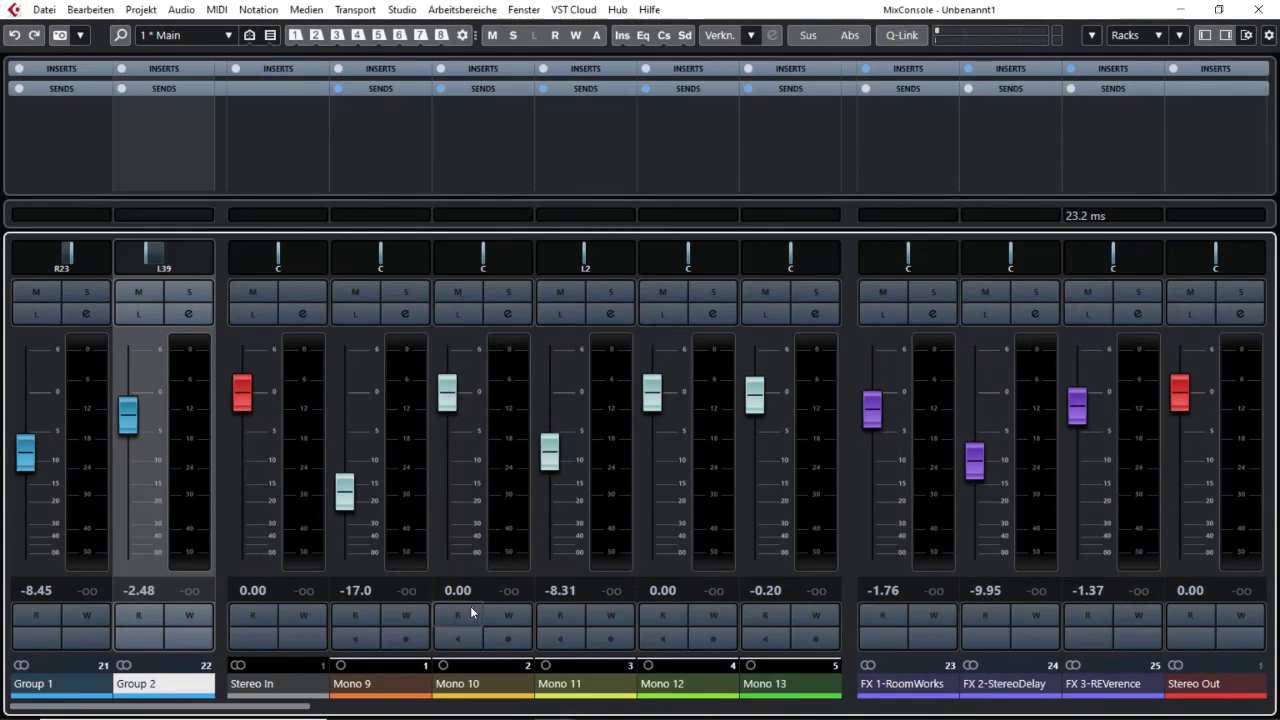
# Select the Mono 15 and Stereo 1 channels and hide them with the channel visibility function.
pyautogui.click(288, 470)
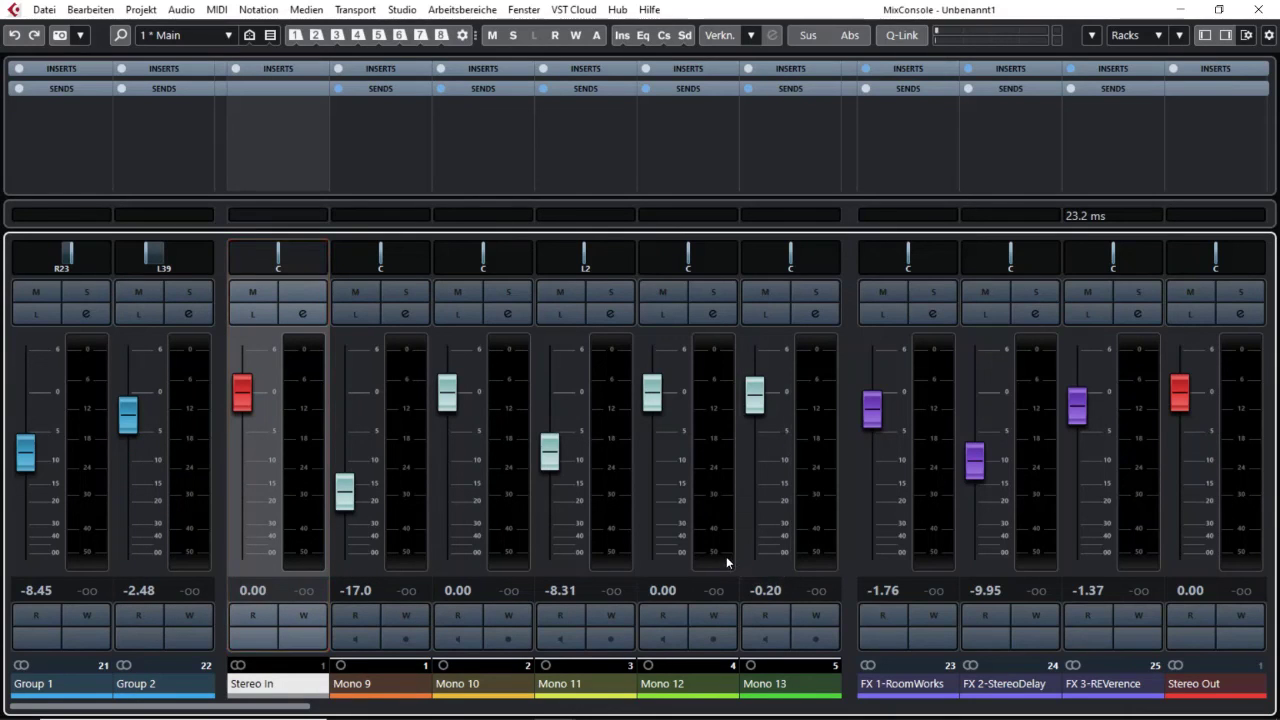
pyautogui.hscroll(6, 725, 663)
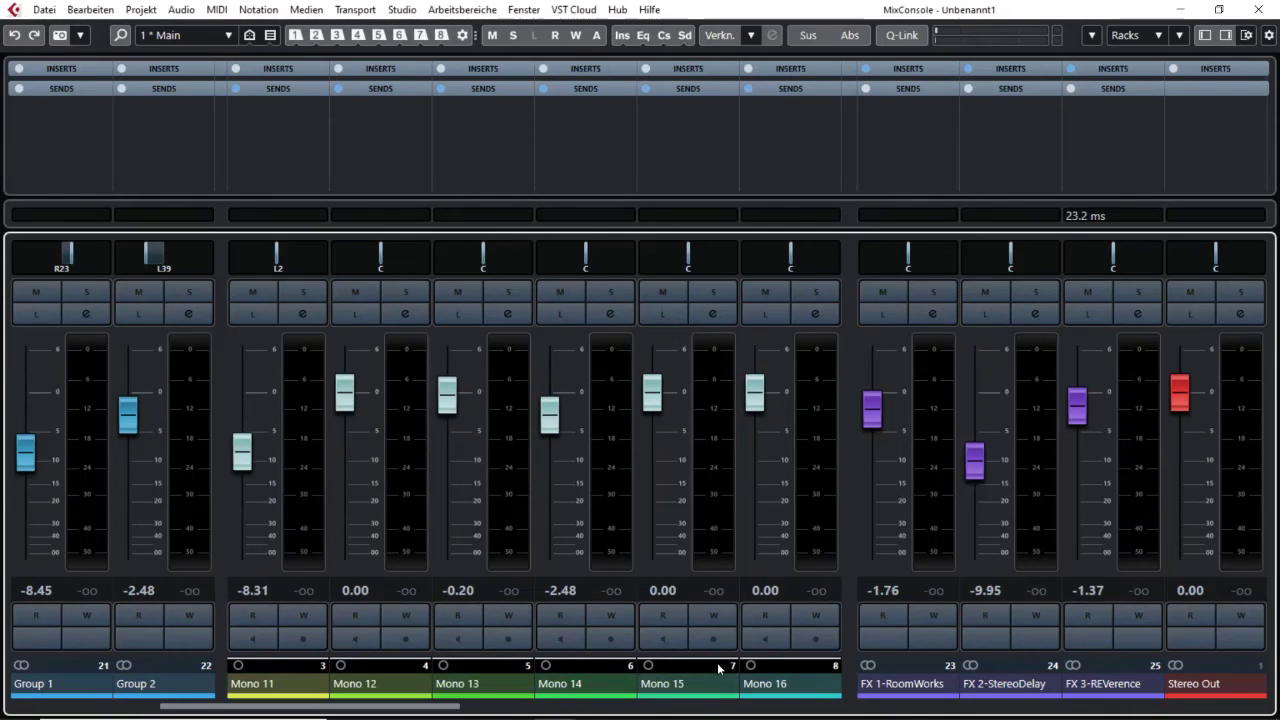
pyautogui.click(600, 501)
pyautogui.click(818, 500)
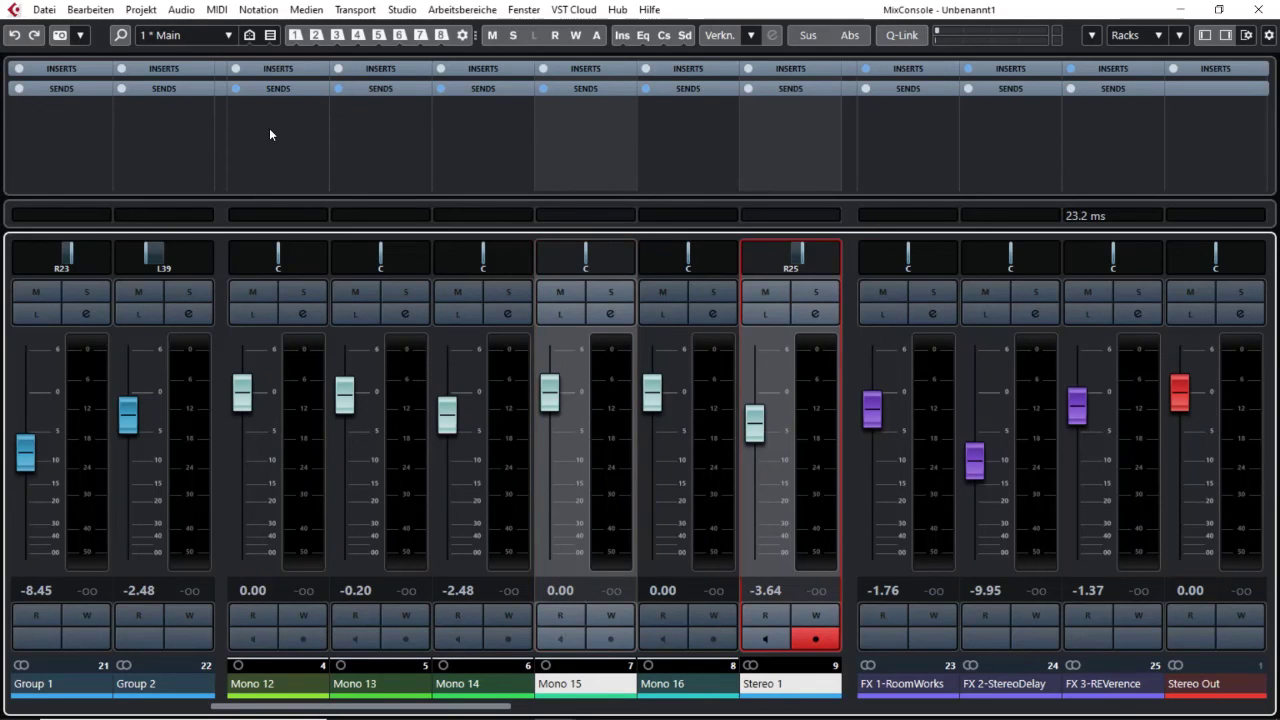
pyautogui.click(249, 36)
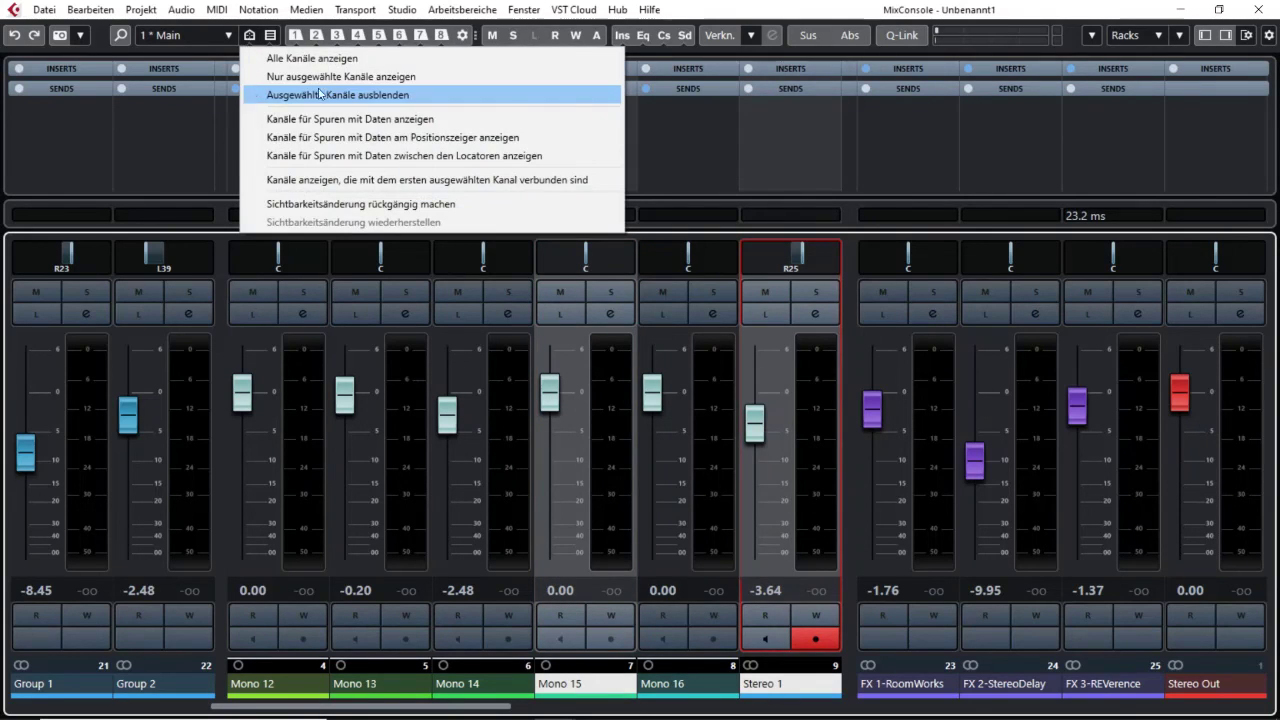
pyautogui.click(372, 100)
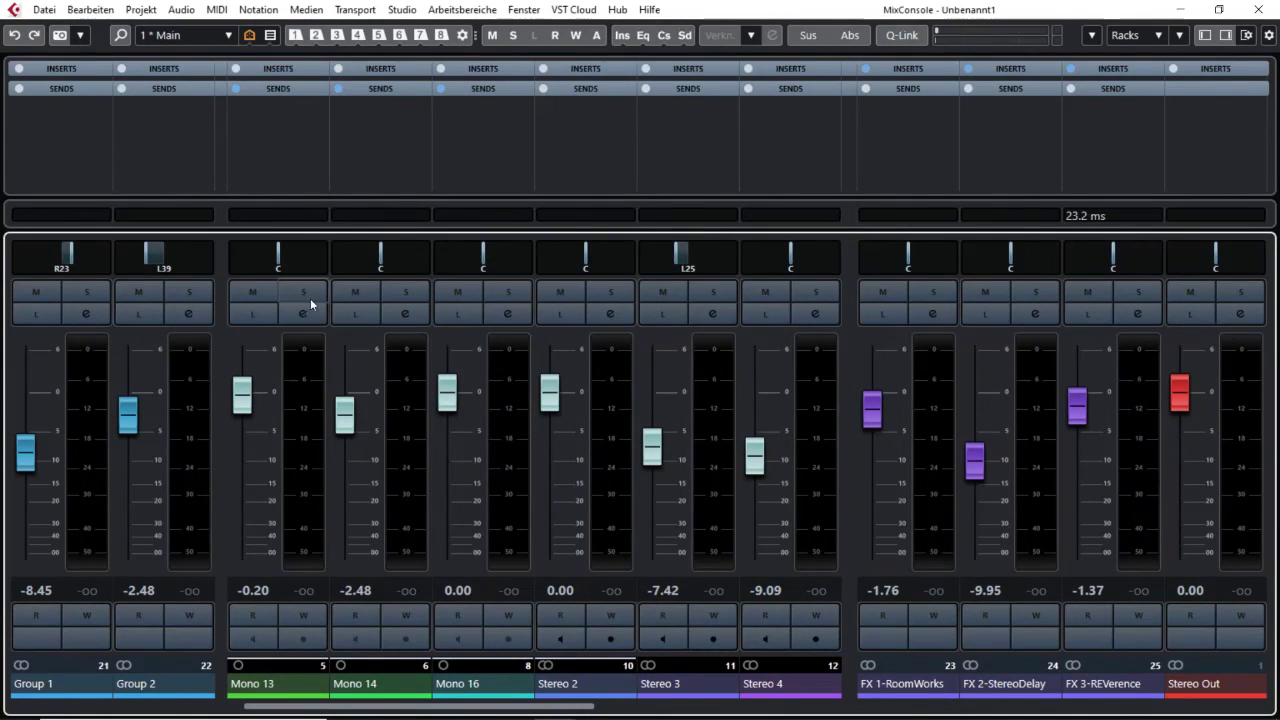
# Show all channels in the Main configuration again and select the Mono 16 channel.
pyautogui.click(216, 37)
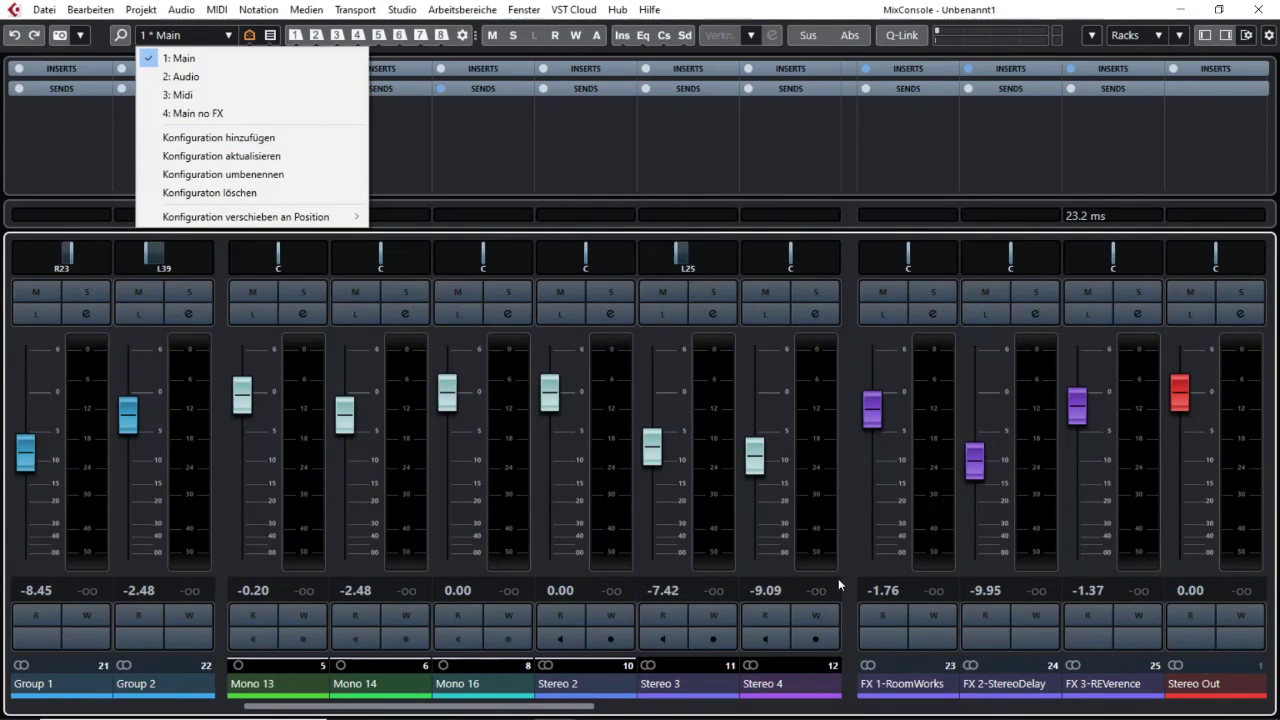
pyautogui.click(849, 516)
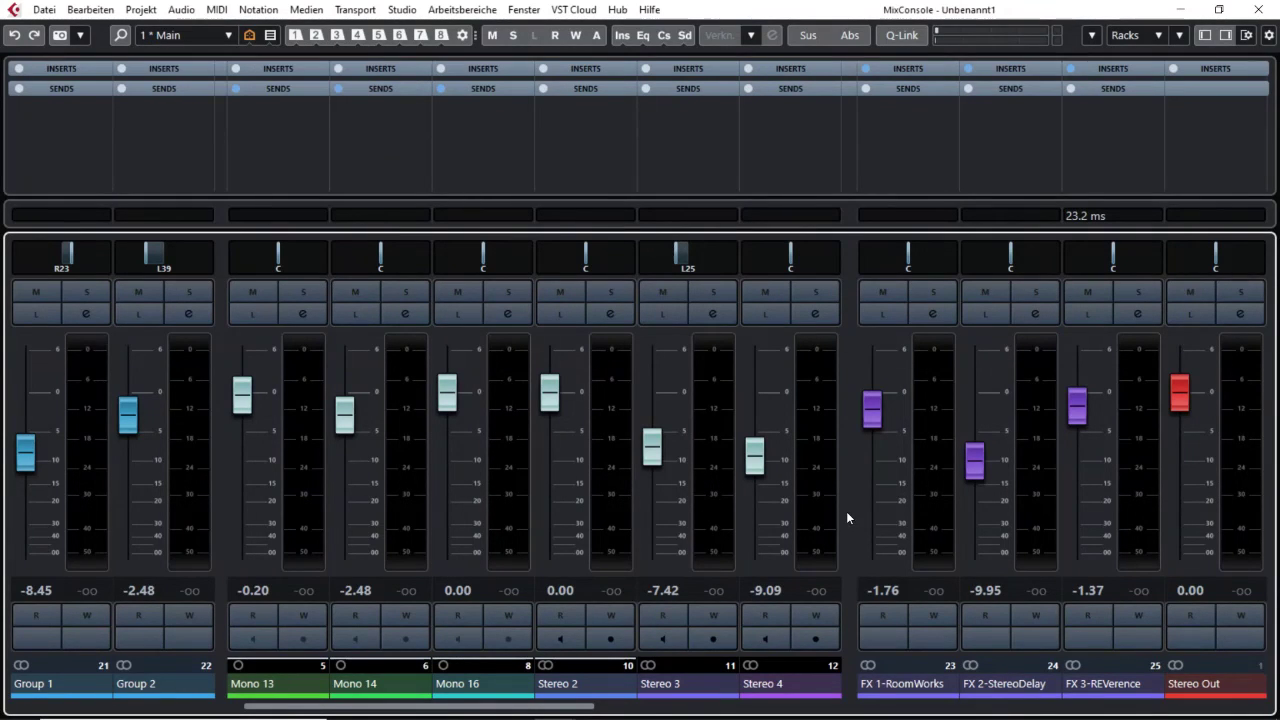
pyautogui.click(270, 37)
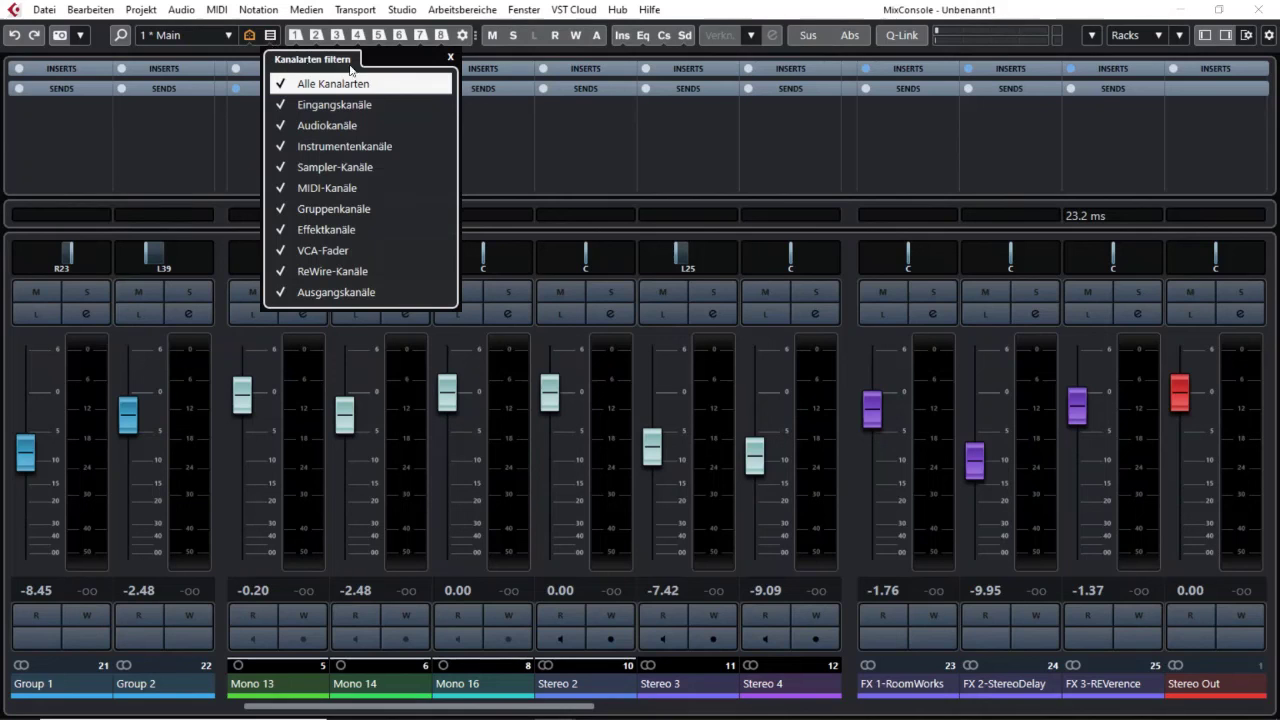
pyautogui.click(249, 36)
pyautogui.click(258, 61)
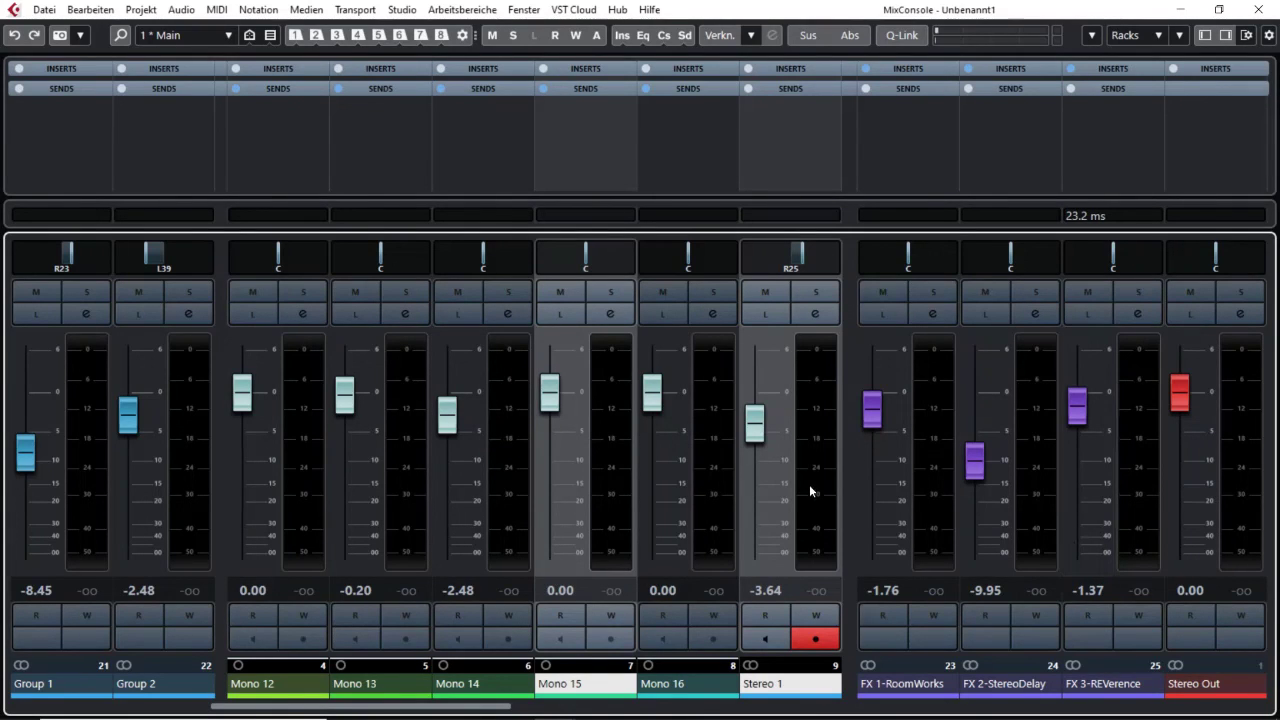
pyautogui.click(729, 522)
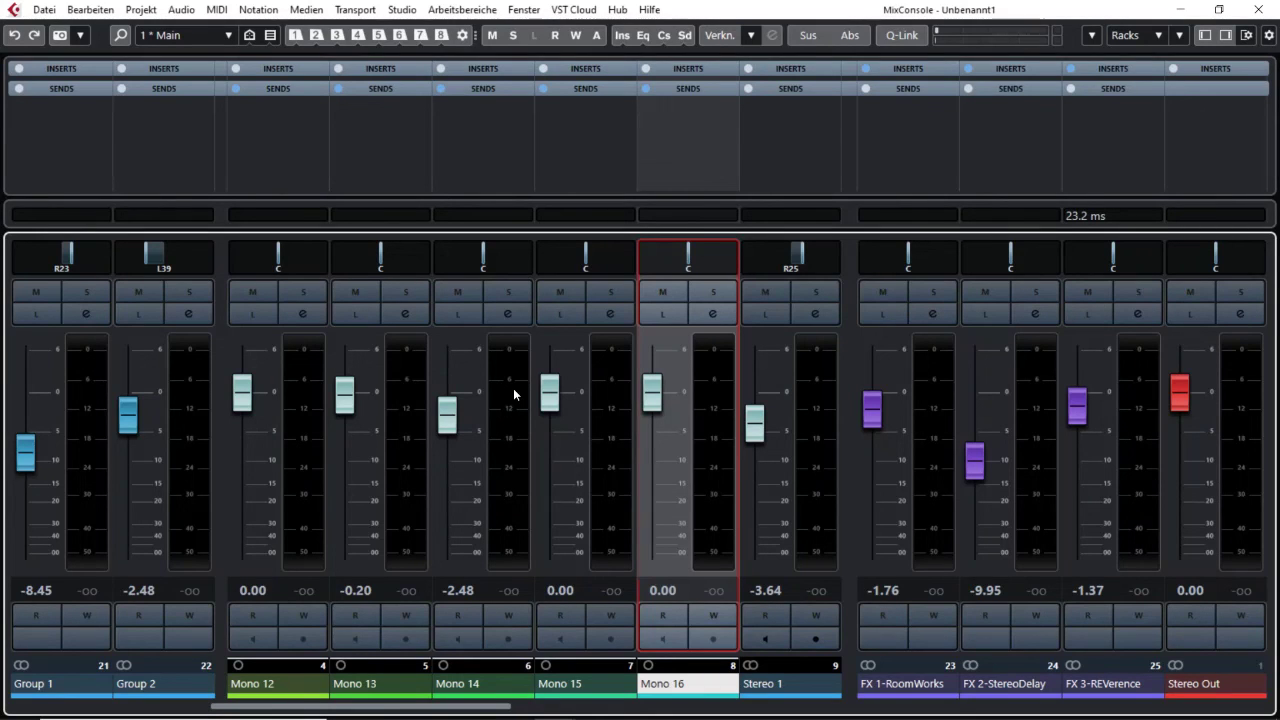
# Filter the channel types to Eingangskanäle and Ausgangskanäle only, showing and hiding the MIDI-Kanäle in between.
pyautogui.click(273, 40)
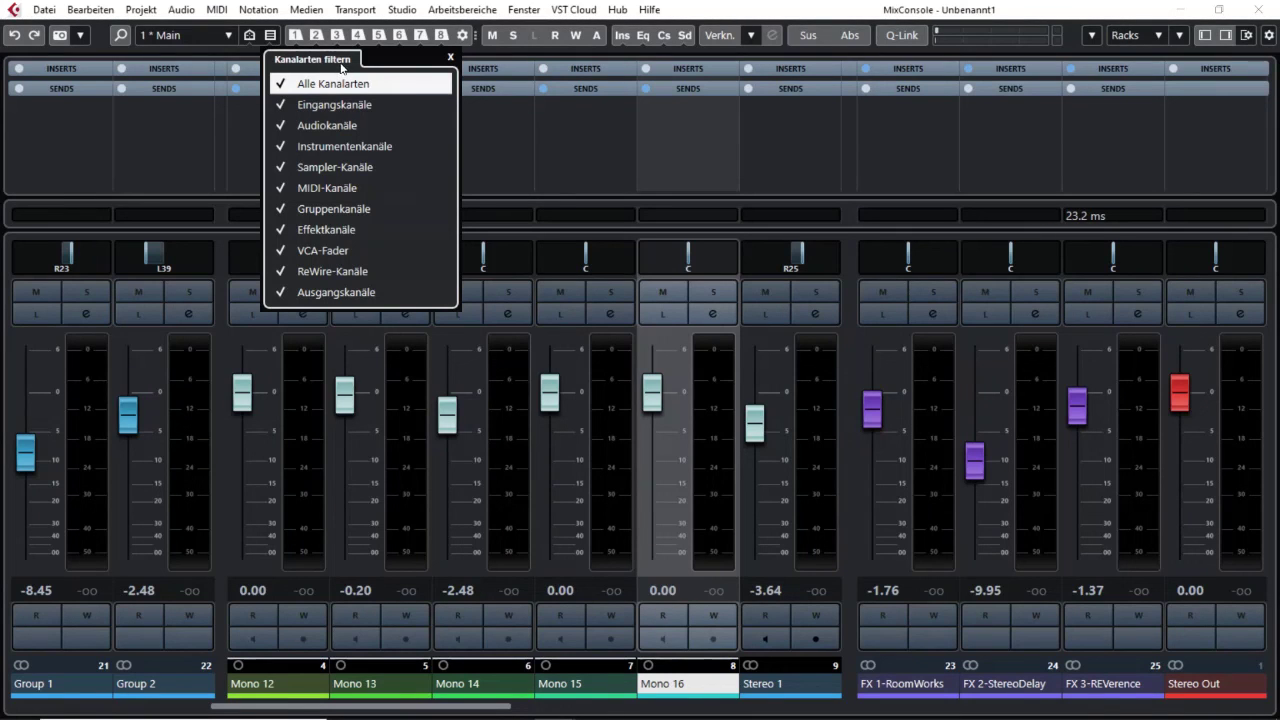
pyautogui.click(280, 87)
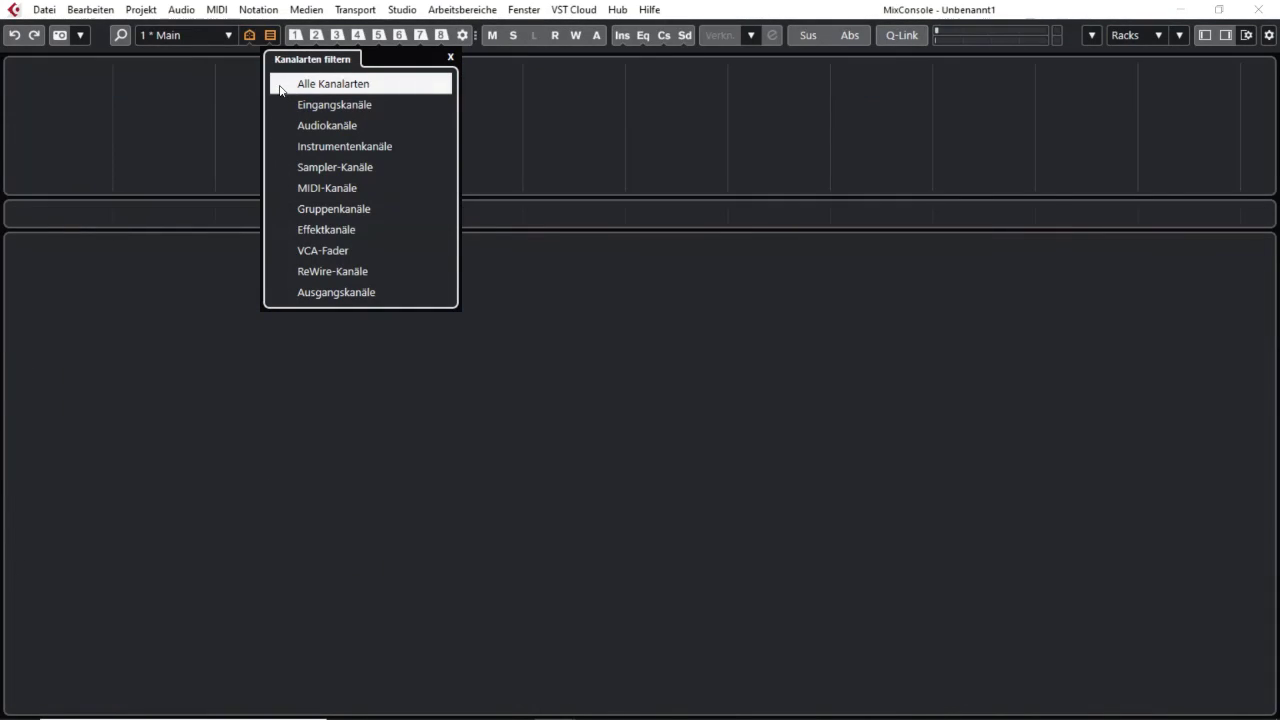
pyautogui.click(282, 106)
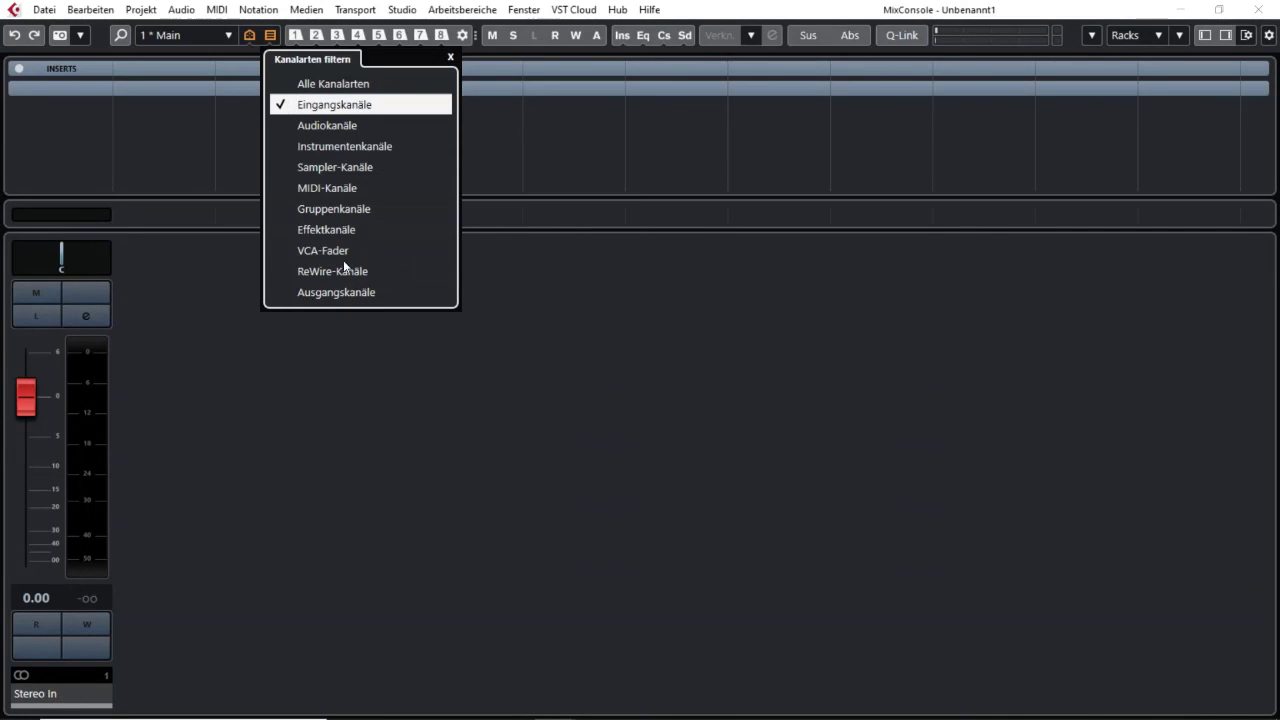
pyautogui.click(290, 292)
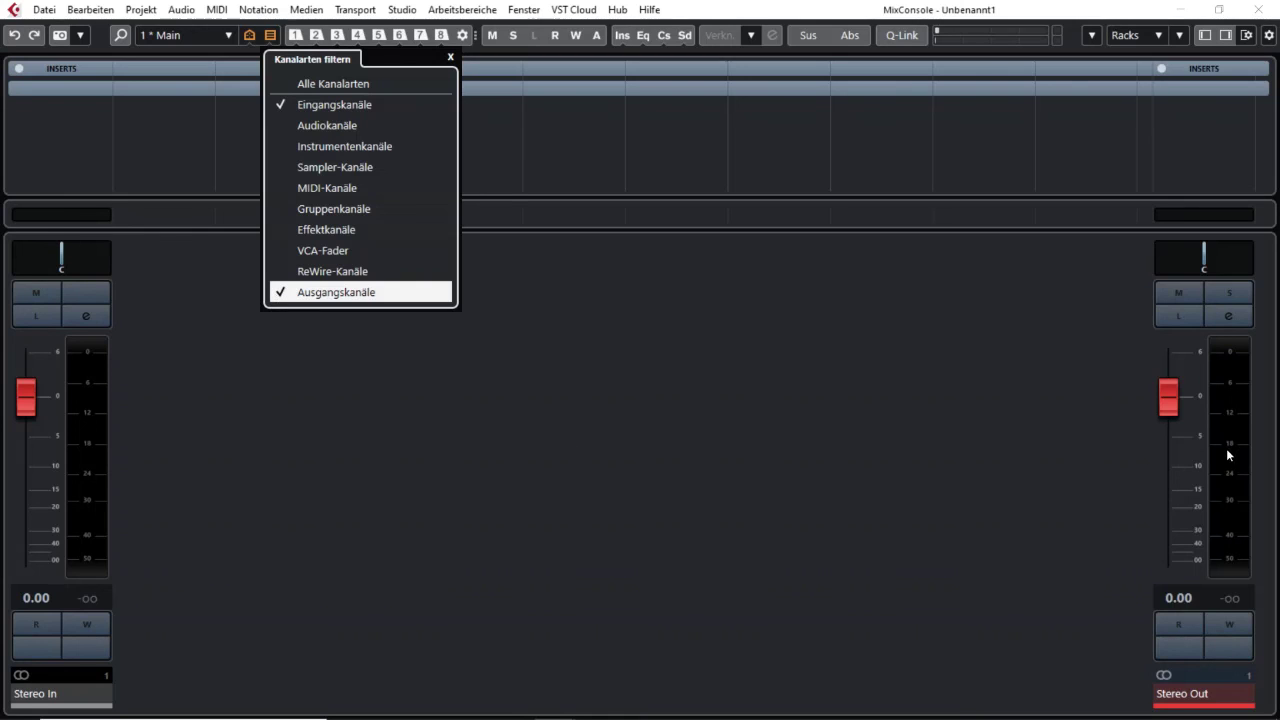
pyautogui.click(284, 188)
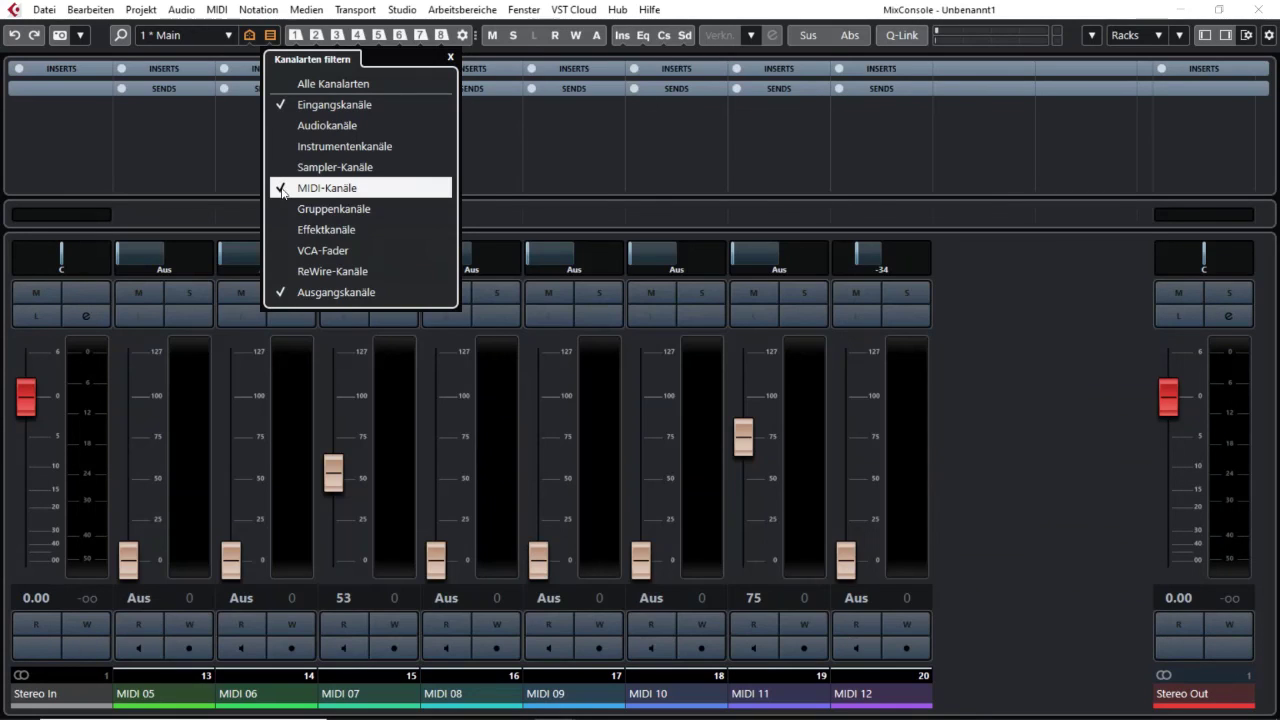
pyautogui.click(284, 190)
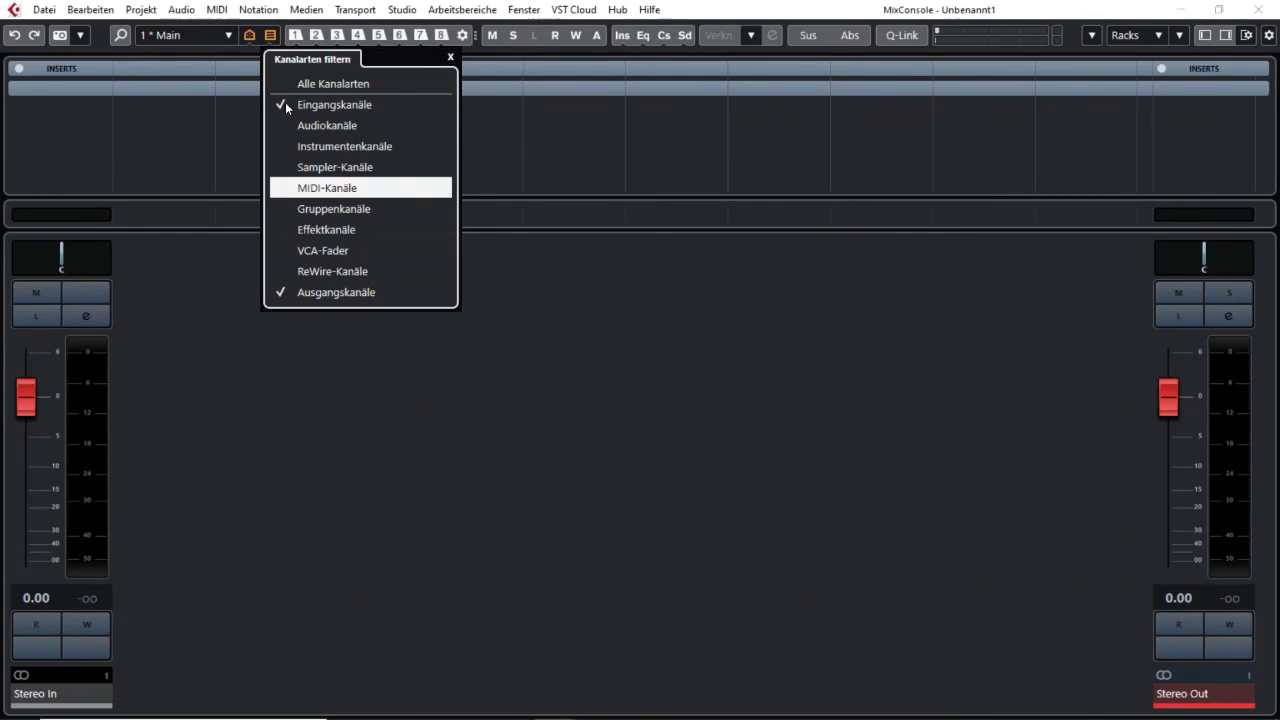
# Reset the channel type filter and limit the mixer to Audiokanäle only.
pyautogui.click(286, 84)
pyautogui.click(286, 84)
pyautogui.click(284, 105)
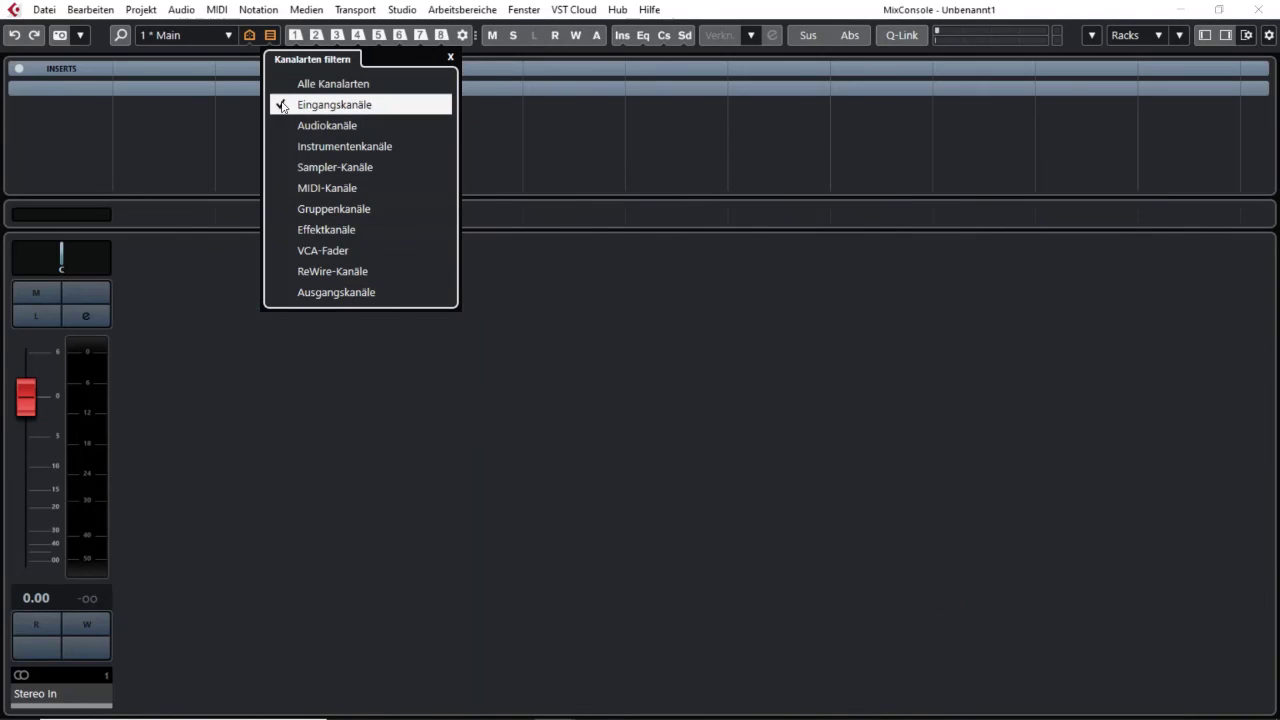
pyautogui.click(284, 125)
pyautogui.click(284, 105)
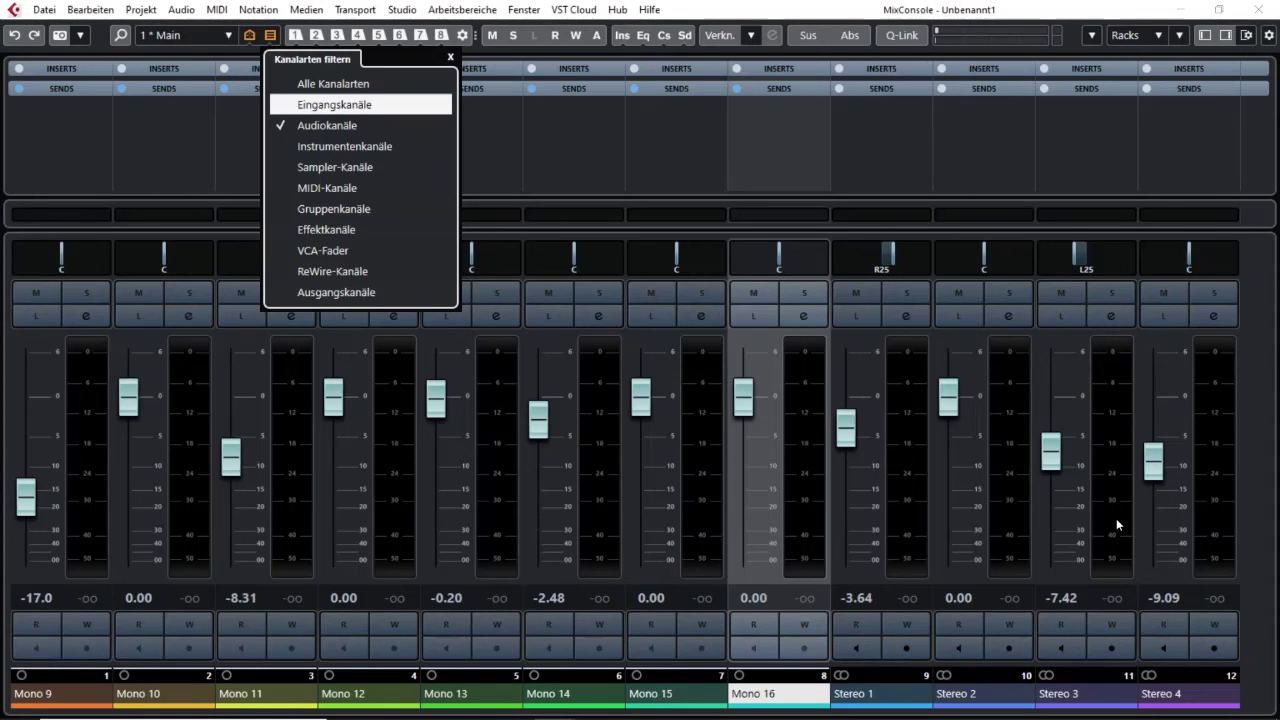
# Toggle Ausgangskanäle and Audiokanäle in the channel type filter, and re-enable Alle Kanalarten.
pyautogui.click(274, 295)
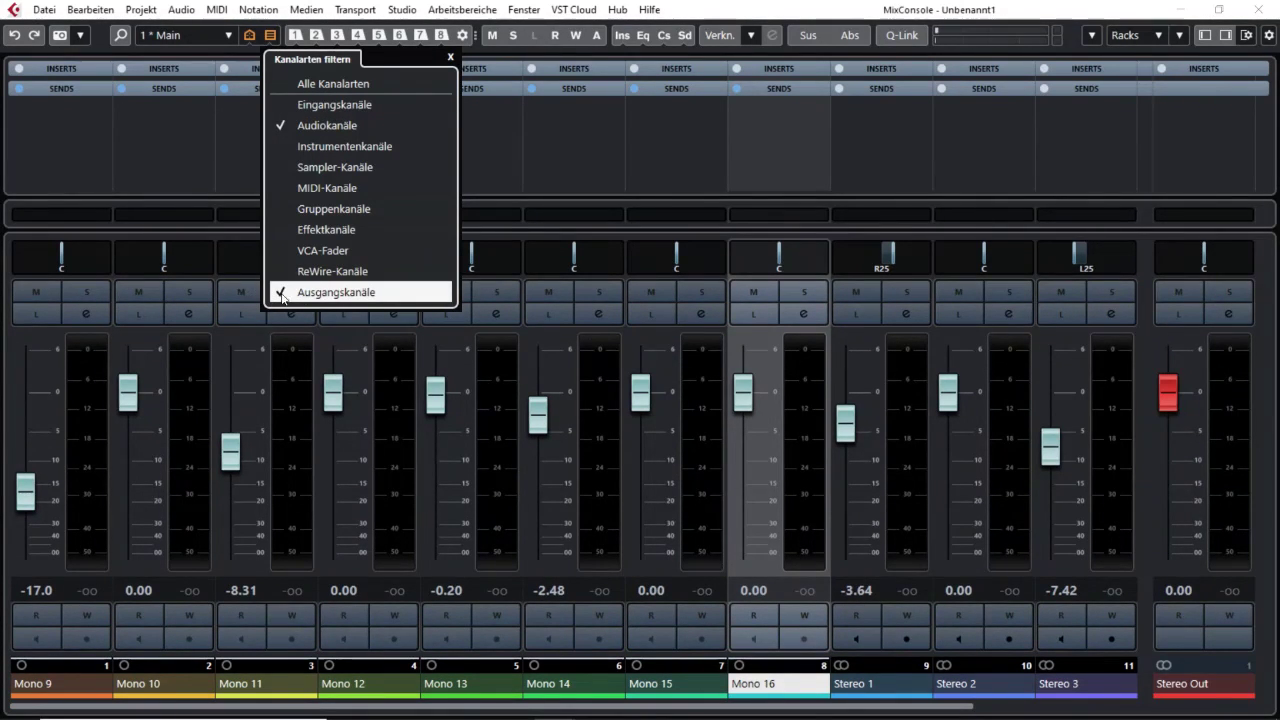
pyautogui.click(286, 294)
pyautogui.click(286, 128)
pyautogui.click(286, 128)
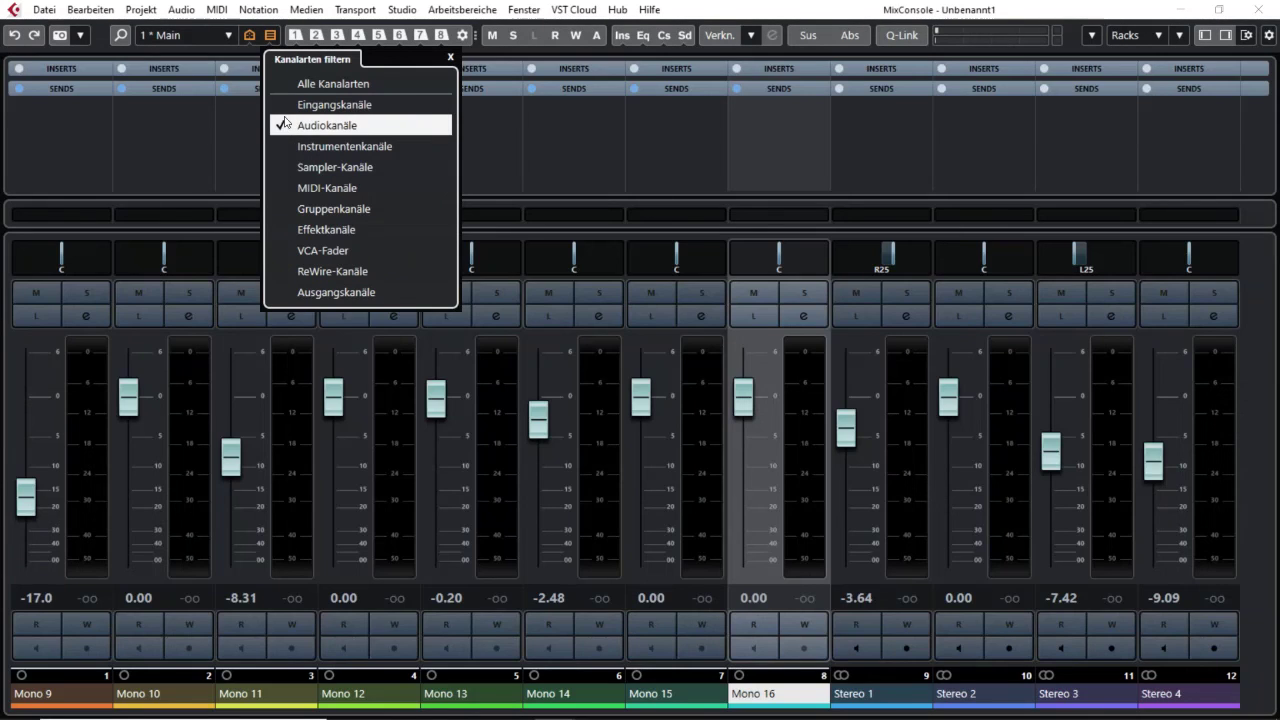
pyautogui.click(286, 128)
pyautogui.click(282, 88)
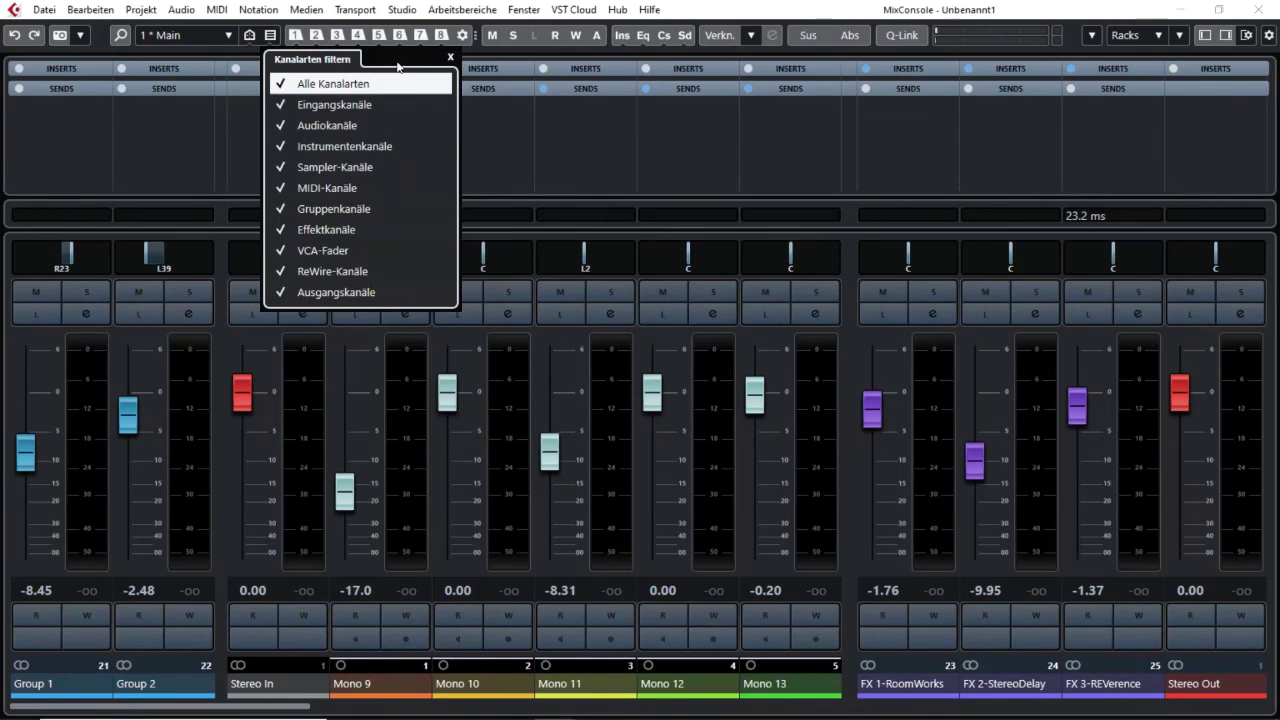
# Filter the Main configuration to show only Audiokanäle, MIDI-Kanäle and Ausgangskanäle, and check the list of configurations.
pyautogui.click(284, 86)
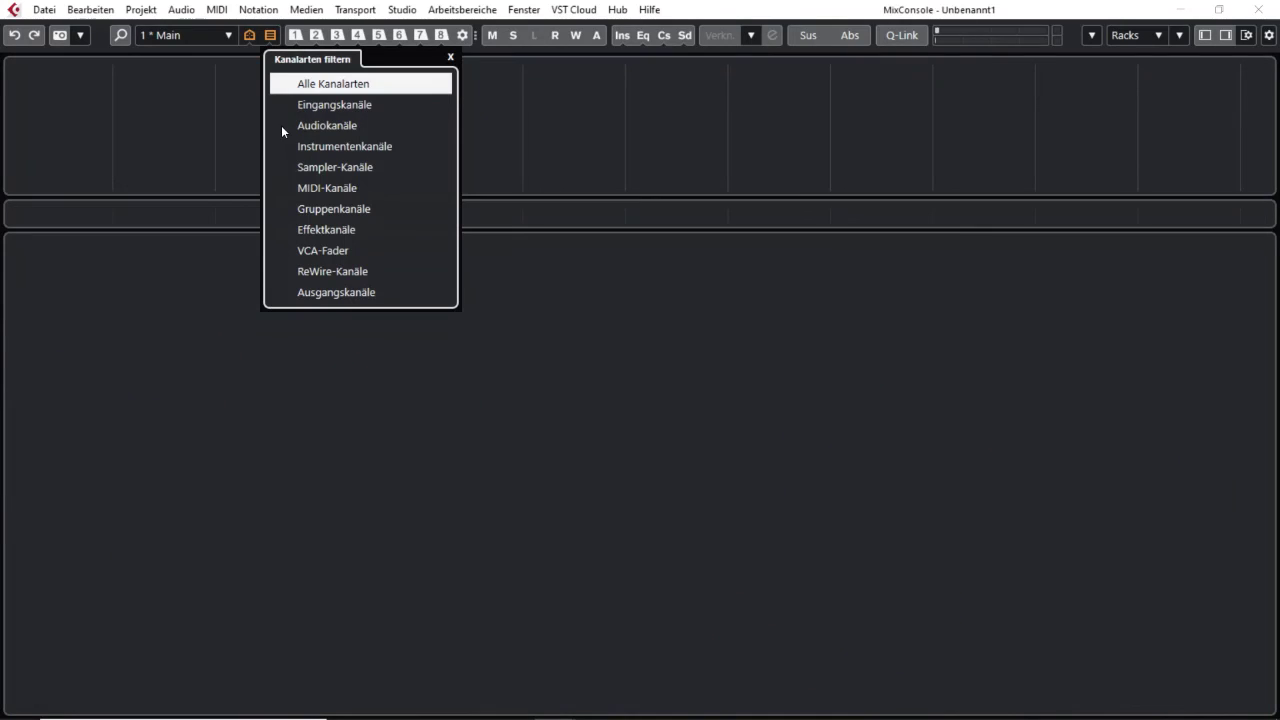
pyautogui.click(281, 125)
pyautogui.click(280, 188)
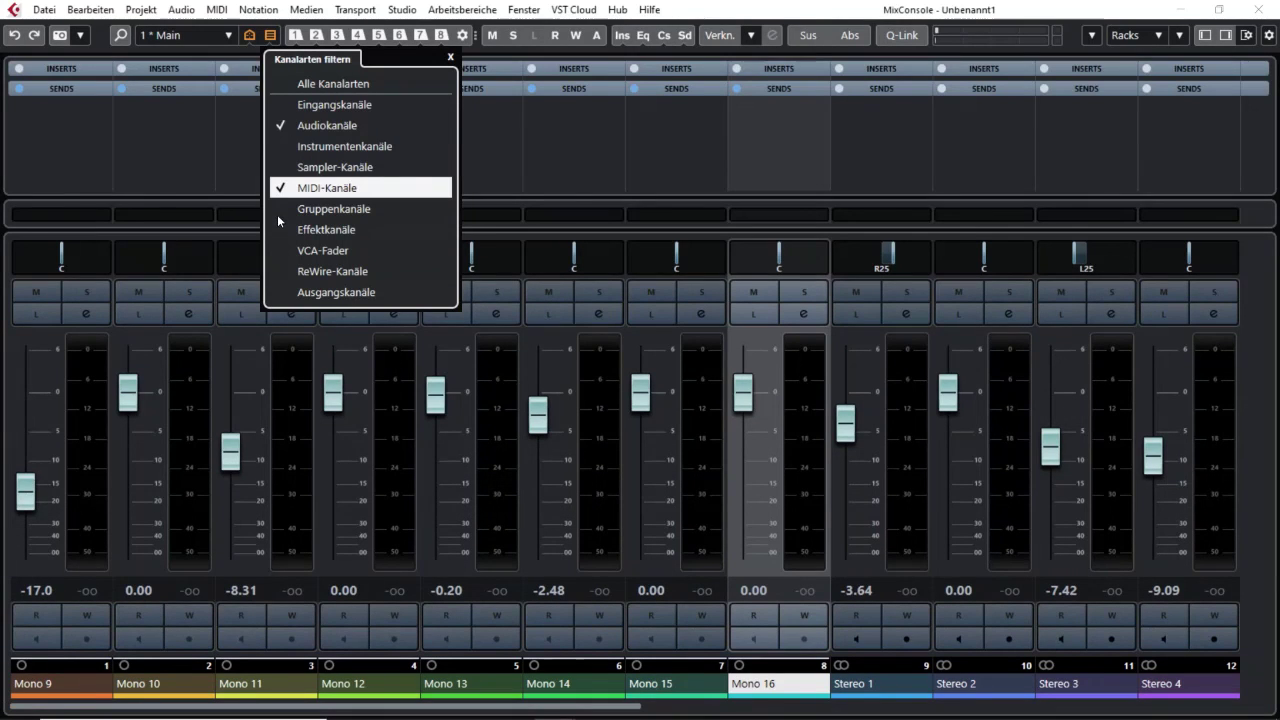
pyautogui.click(281, 292)
pyautogui.click(191, 38)
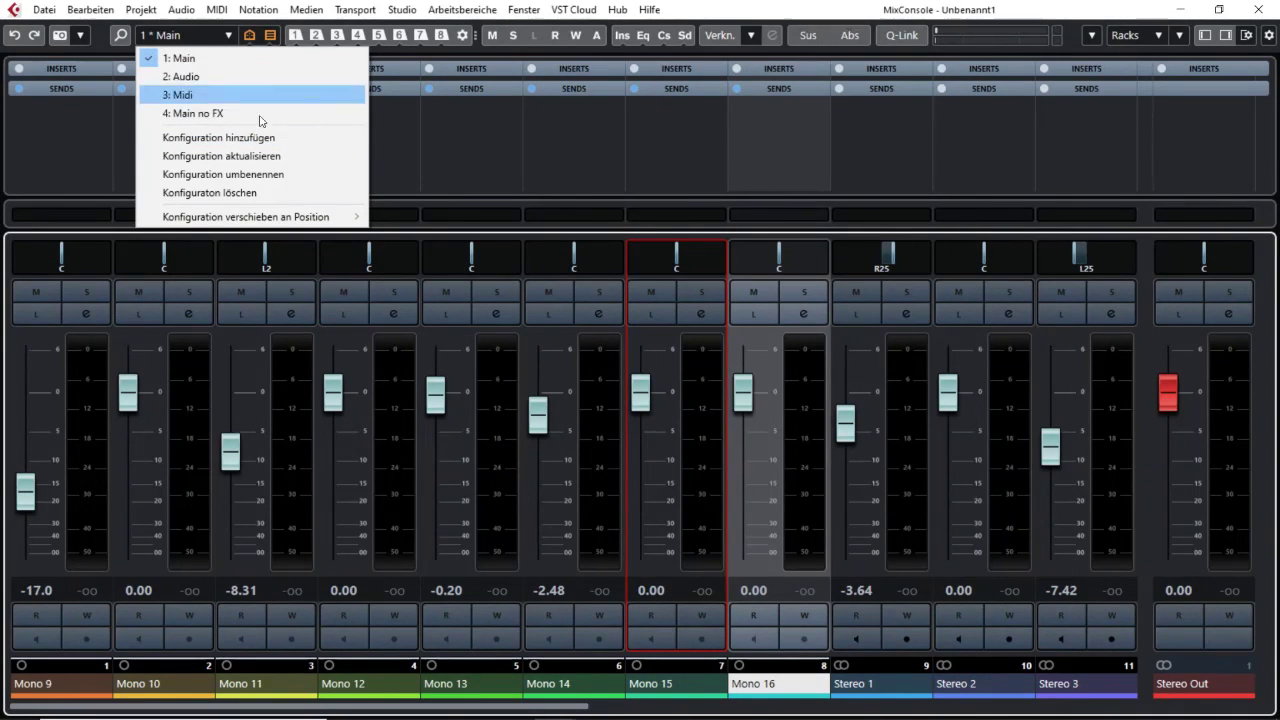
pyautogui.click(1144, 414)
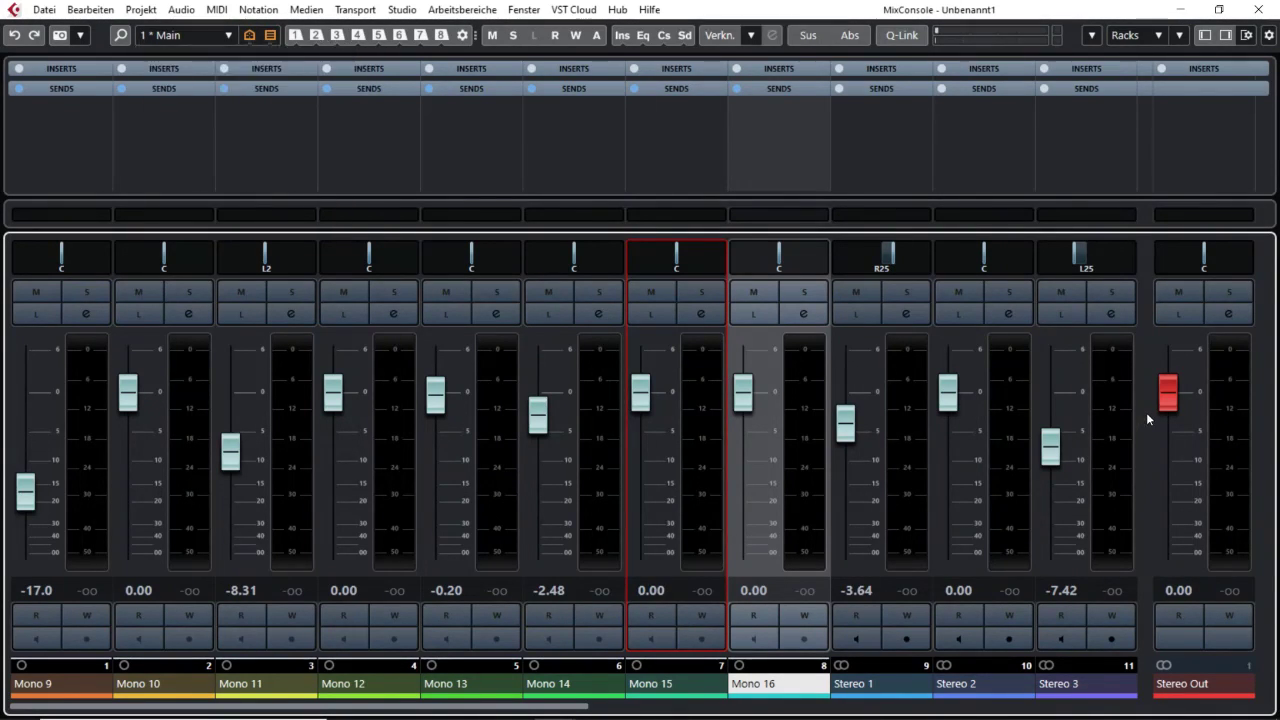